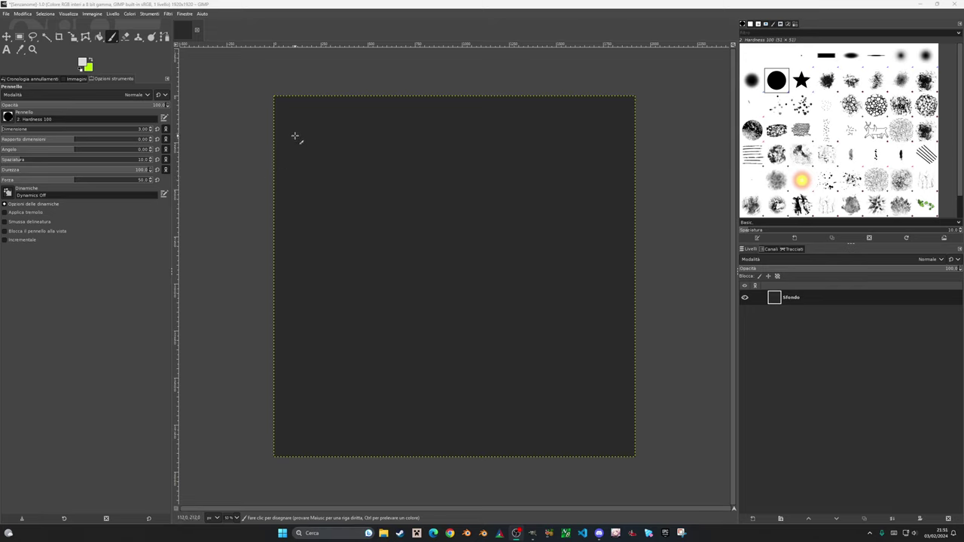
scroll(295, 136, up, 2)
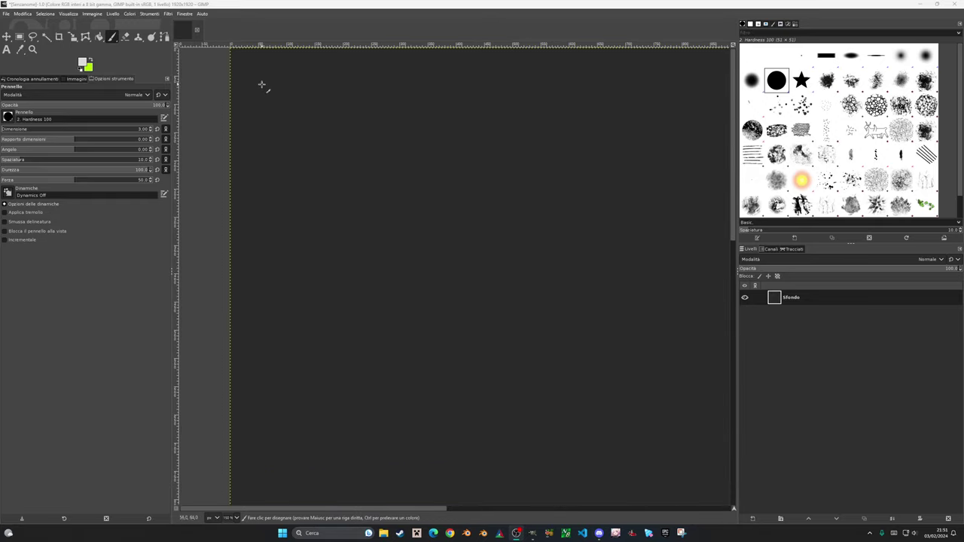
Freehand-draw the class letters H, M and L down the left side.
mouse_move(259, 65)
mouse_down()
mouse_move(259, 92)
mouse_move(272, 80)
mouse_move(271, 100)
mouse_up()
mouse_move(259, 146)
mouse_down()
mouse_move(276, 135)
mouse_move(280, 143)
mouse_move(259, 196)
mouse_up()
drag(259, 194, 284, 193)
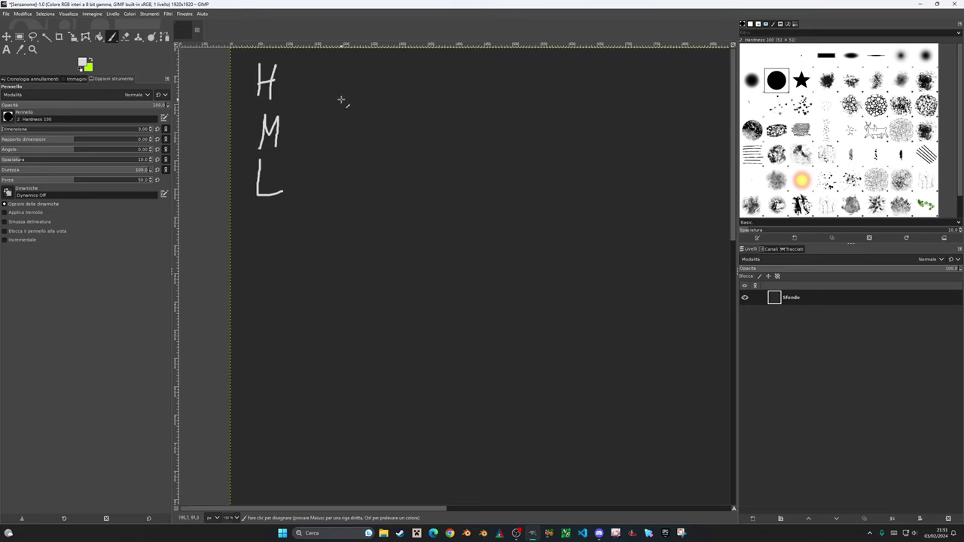
Write 11/10, 8 and 5 beside the letters, with an arrow from the H row to 9.
mouse_move(298, 57)
mouse_down()
mouse_move(311, 48)
mouse_move(312, 62)
mouse_move(337, 71)
mouse_move(306, 72)
mouse_up()
click(320, 62)
mouse_move(305, 72)
mouse_down()
mouse_move(313, 87)
mouse_move(333, 72)
mouse_move(334, 107)
mouse_move(345, 108)
mouse_move(343, 94)
mouse_up()
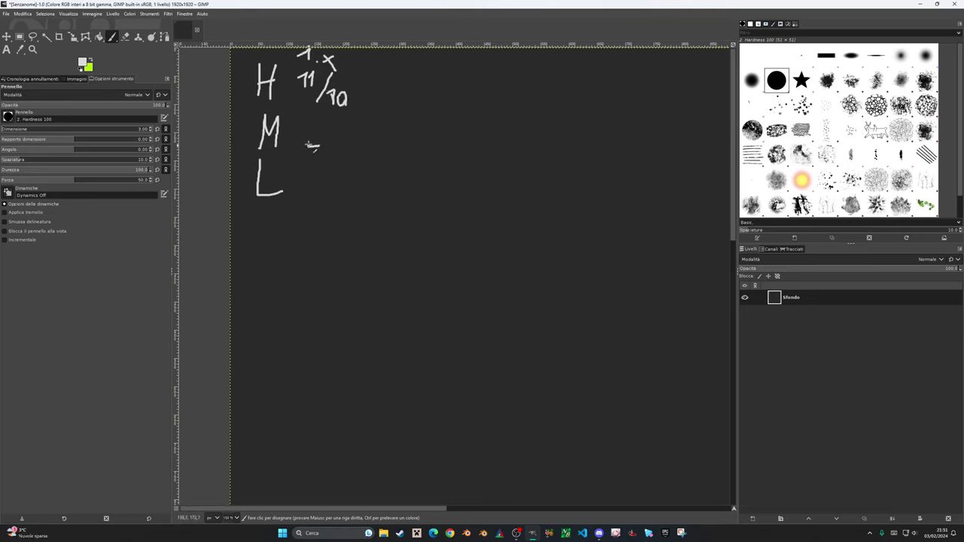
mouse_move(321, 142)
mouse_down()
mouse_move(313, 147)
mouse_move(317, 125)
mouse_move(313, 191)
mouse_up()
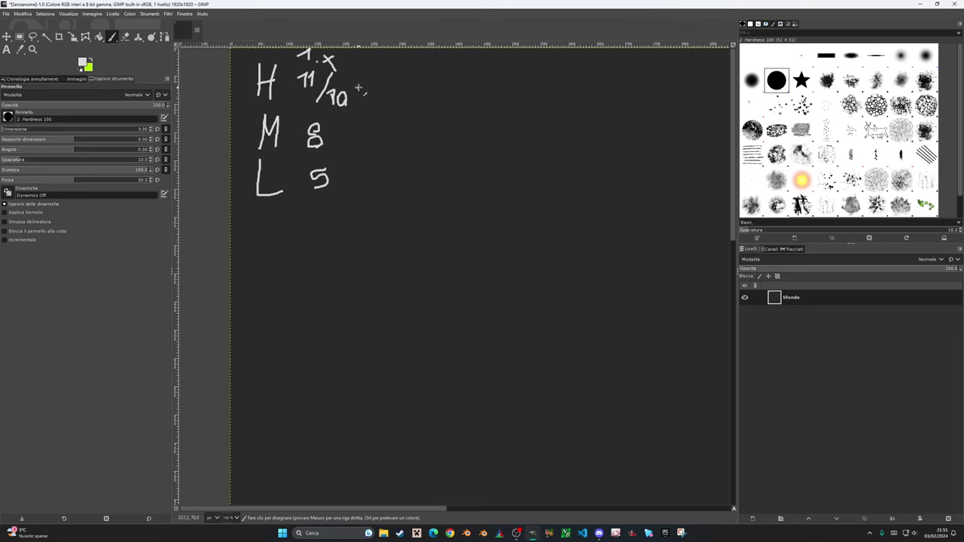
mouse_move(359, 89)
mouse_down()
mouse_move(388, 85)
mouse_move(383, 91)
mouse_up()
drag(413, 84, 404, 96)
mouse_move(412, 89)
mouse_down()
mouse_move(410, 96)
mouse_move(430, 86)
mouse_up()
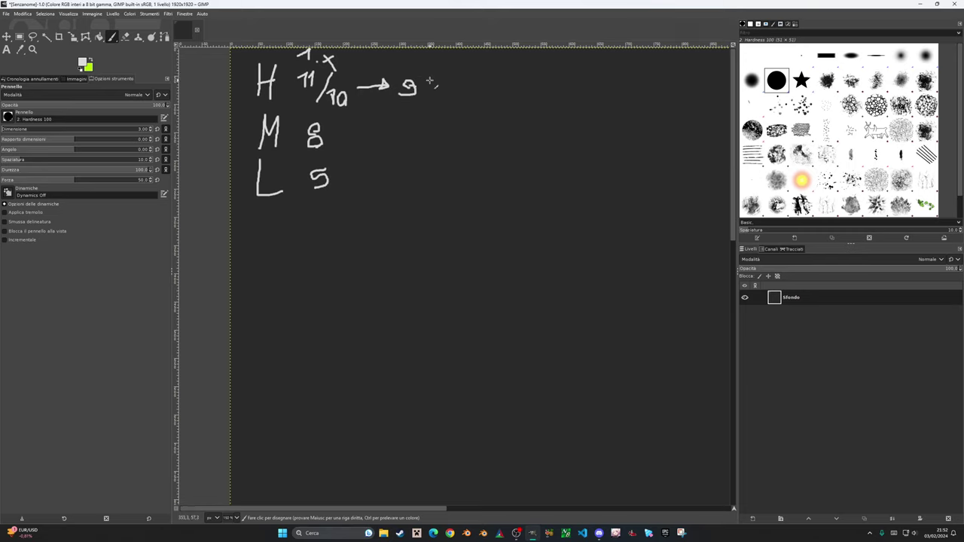
Strike an X through the 9 on the H row.
mouse_move(426, 89)
mouse_down()
mouse_move(453, 89)
mouse_move(446, 96)
mouse_up()
mouse_move(382, 109)
mouse_down()
mouse_move(420, 69)
mouse_move(431, 120)
mouse_up()
drag(463, 78, 476, 71)
Sketch arrows to the new values 11, 10, 8, with (10), (9), (7) in brackets.
mouse_move(476, 71)
mouse_down()
mouse_move(479, 95)
mouse_move(490, 94)
mouse_up()
mouse_move(351, 138)
mouse_down()
mouse_move(460, 134)
mouse_move(444, 143)
mouse_move(486, 145)
mouse_up()
mouse_move(355, 178)
mouse_down()
mouse_move(452, 170)
mouse_move(488, 188)
mouse_move(489, 172)
mouse_up()
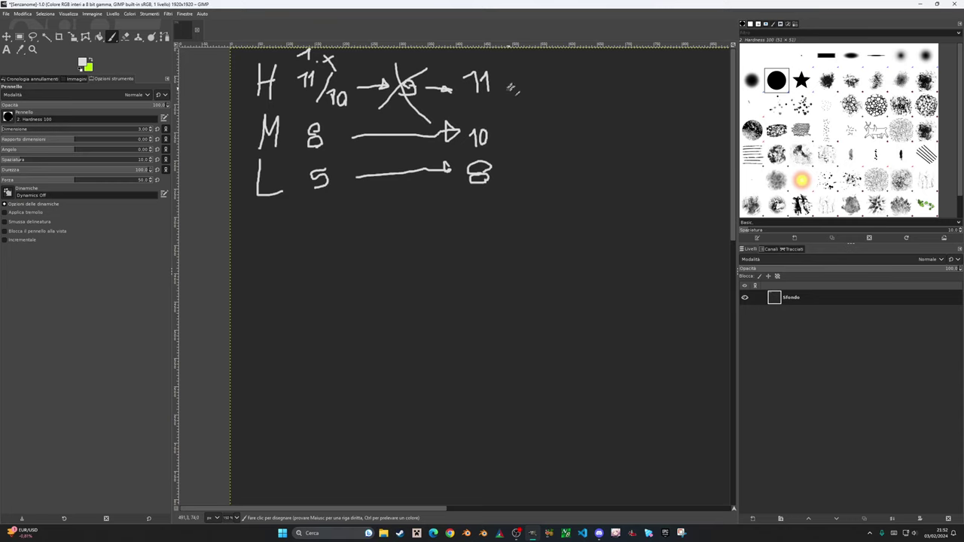
mouse_move(516, 68)
mouse_down()
mouse_move(510, 94)
mouse_move(543, 99)
mouse_move(510, 158)
mouse_move(531, 134)
mouse_move(533, 164)
mouse_move(507, 200)
mouse_move(528, 181)
mouse_move(522, 196)
mouse_move(539, 202)
mouse_up()
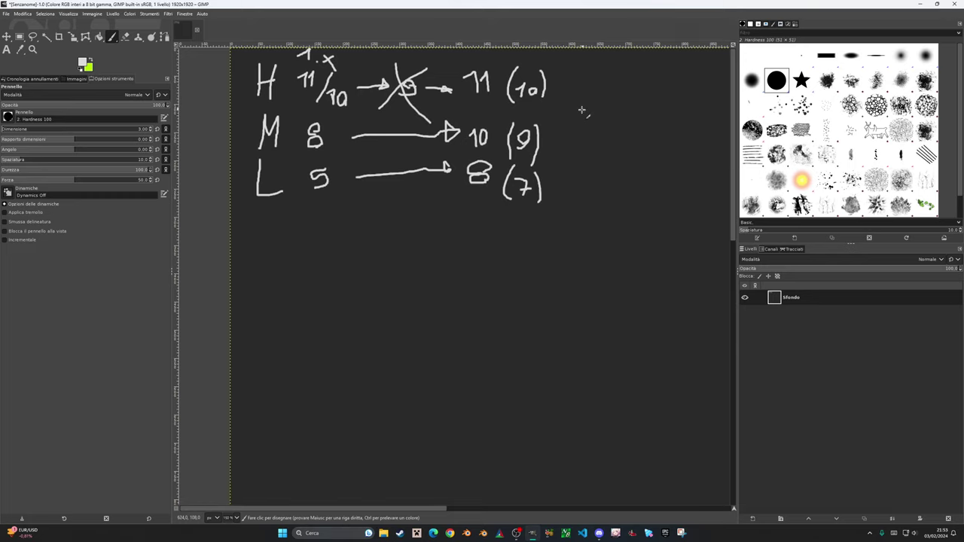
scroll(584, 122, down, 1)
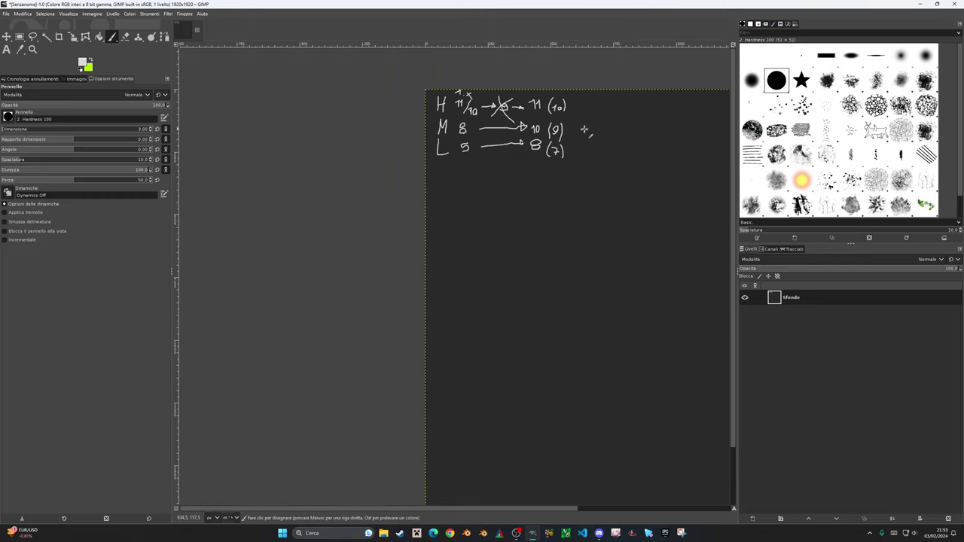
Create a size-40 text box right of the diagram for the TRACKS label.
drag(544, 509, 452, 509)
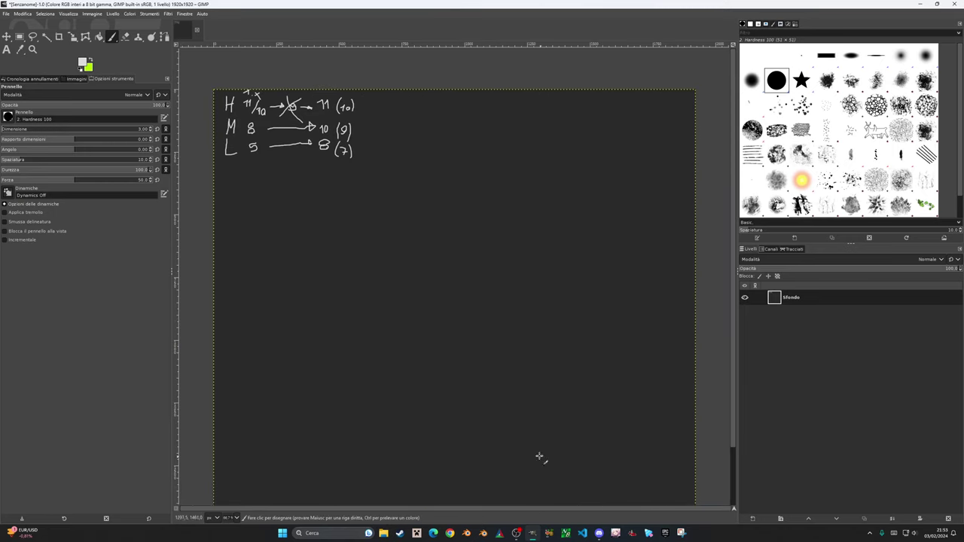
scroll(504, 298, down, 5)
scroll(503, 298, down, 3)
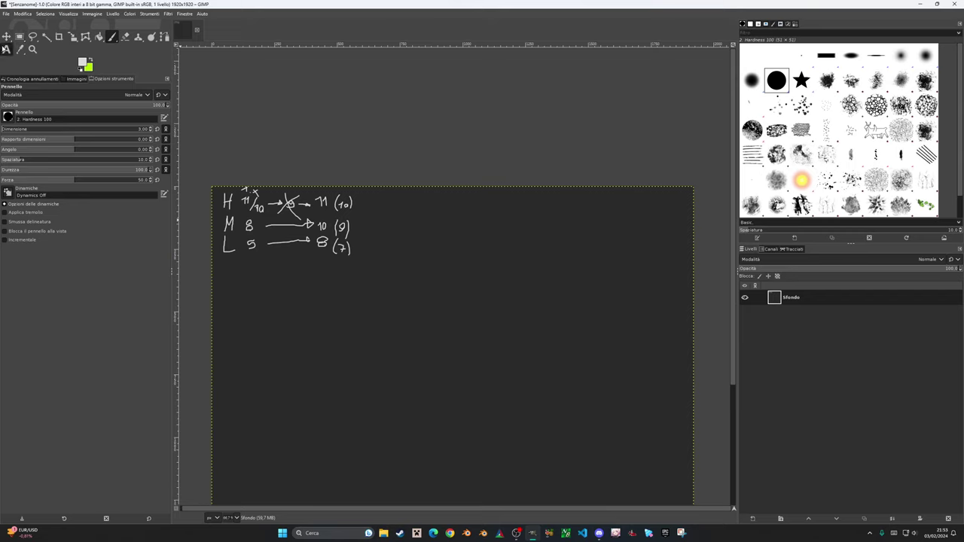
click(6, 49)
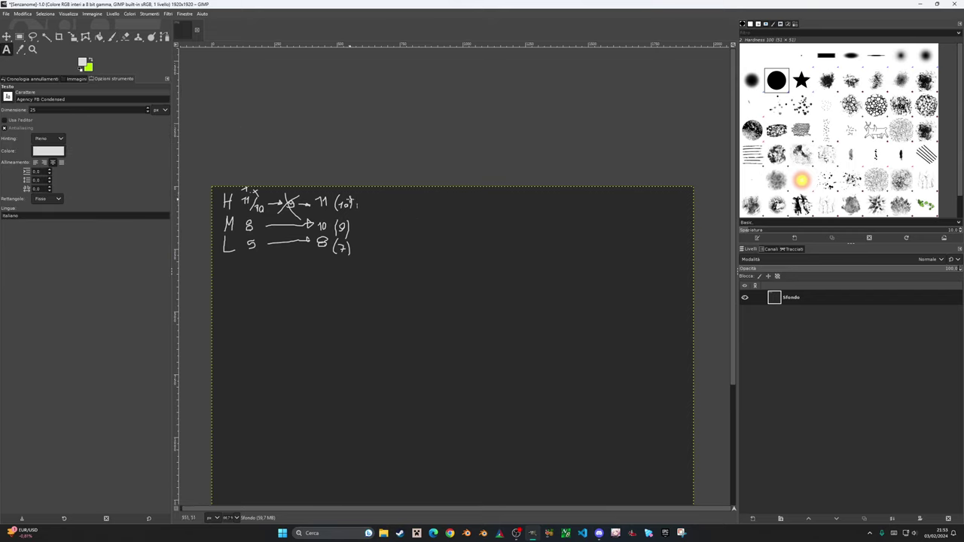
drag(422, 210, 608, 292)
text(ty)
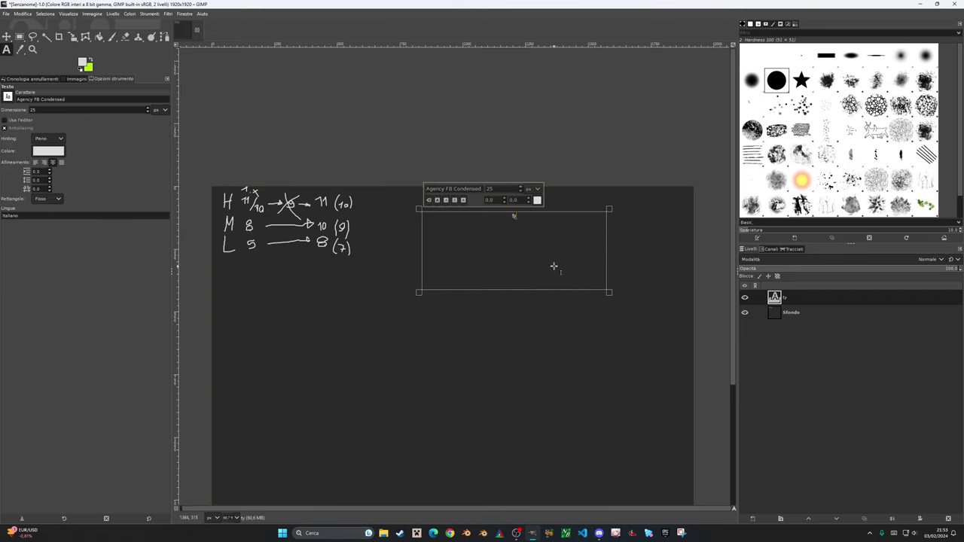
key(BackSpace)
text(40)
click(515, 238)
text(TRACKS)
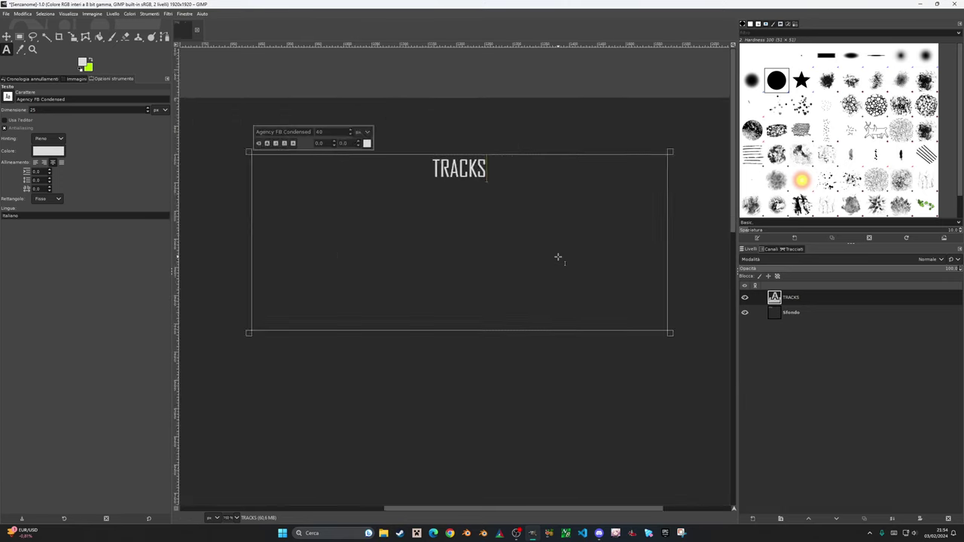
scroll(555, 258, up, 2)
scroll(396, 217, up, 1)
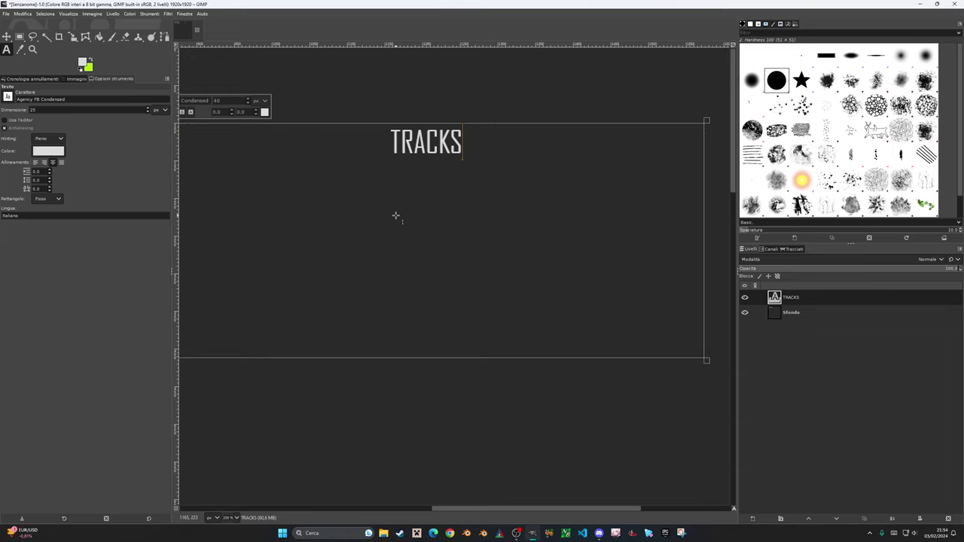
Add a second line listing xr591, MINIGOLF, ZEN, OMC, fixing typos.
key(Return)
text(xr50)
key(BackSpace)
text(91,)
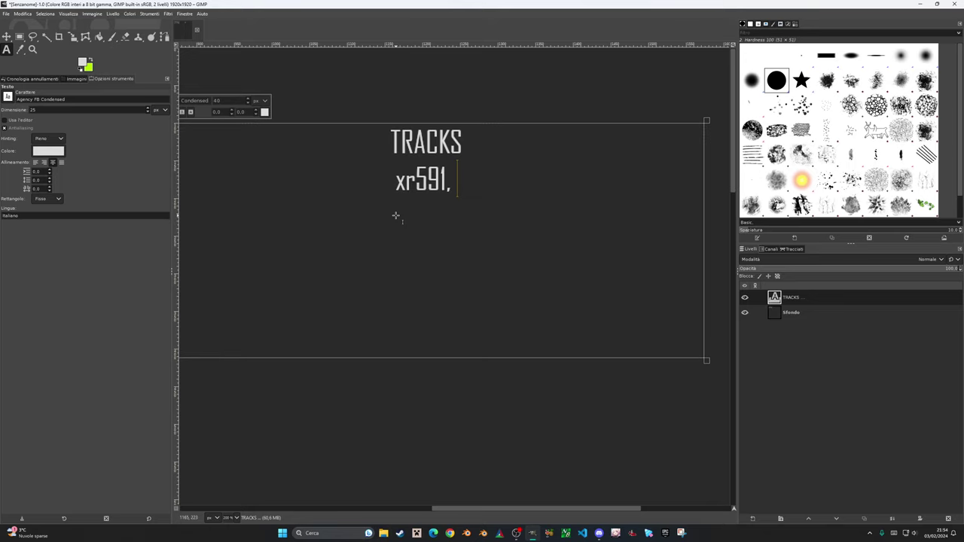
text( MINIGOLD)
key(BackSpace)
text(F,)
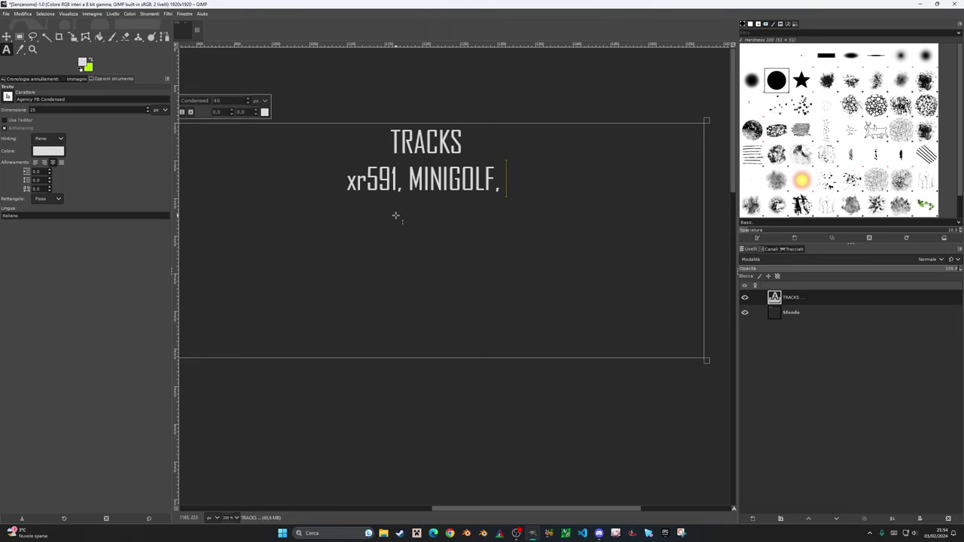
text(ZEN, OMC)
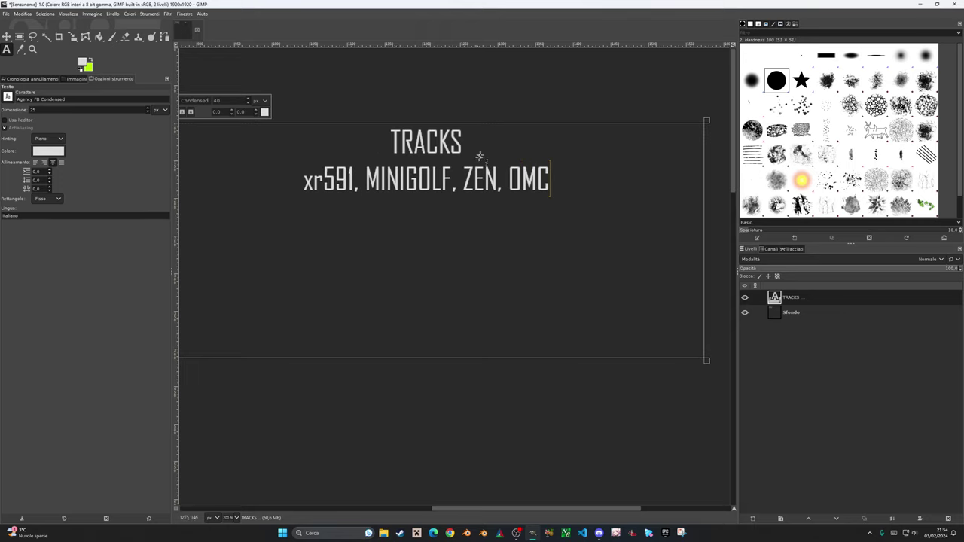
Insert a space between BALANCED and TRACKS, then select and deselect the track-list line.
click(478, 148)
click(386, 155)
text(BALANCED)
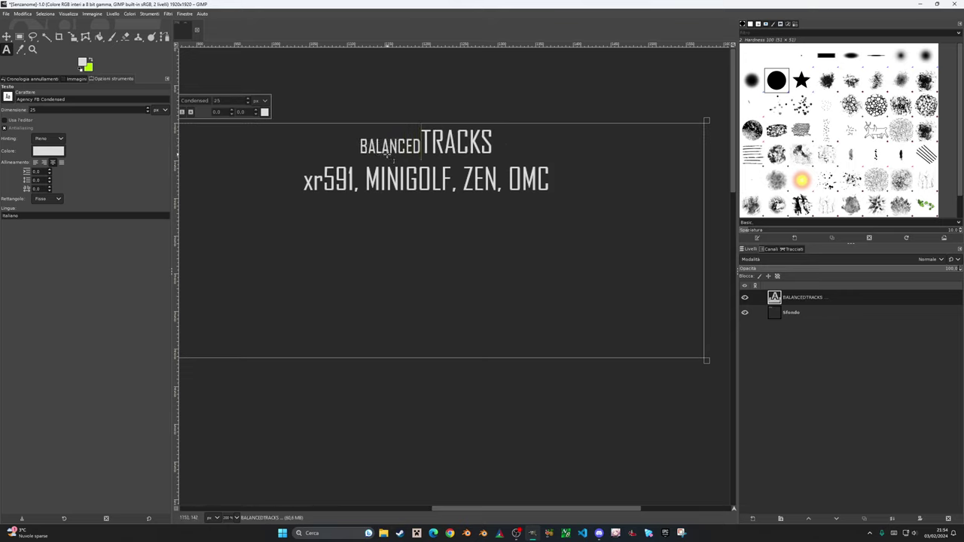
click(586, 174)
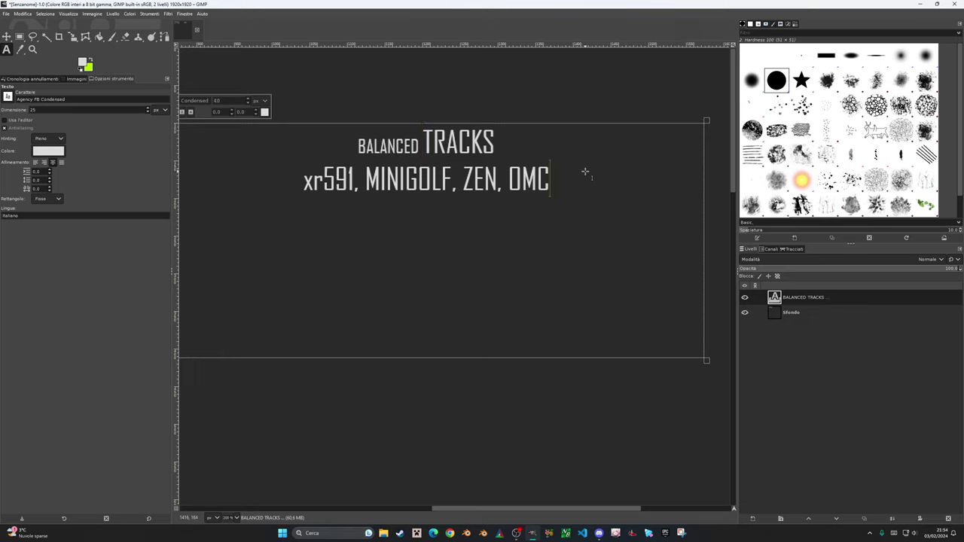
drag(563, 185, 291, 187)
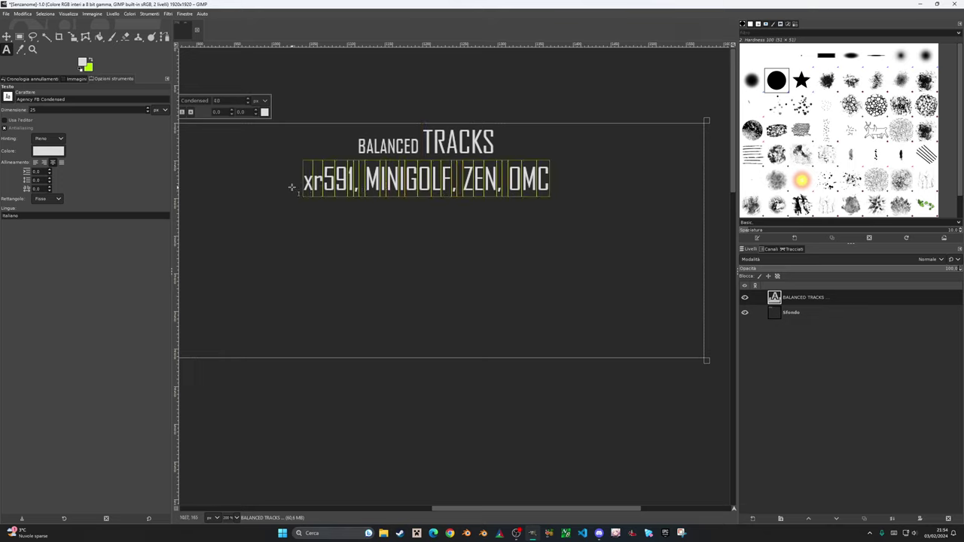
click(566, 183)
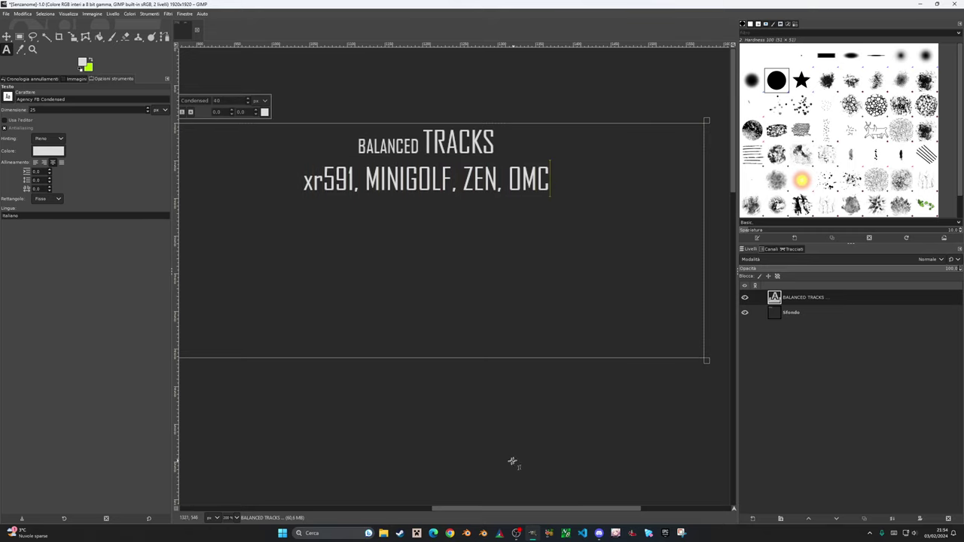
mouse_move(484, 510)
mouse_down()
mouse_move(224, 467)
mouse_move(430, 449)
mouse_move(516, 482)
mouse_up()
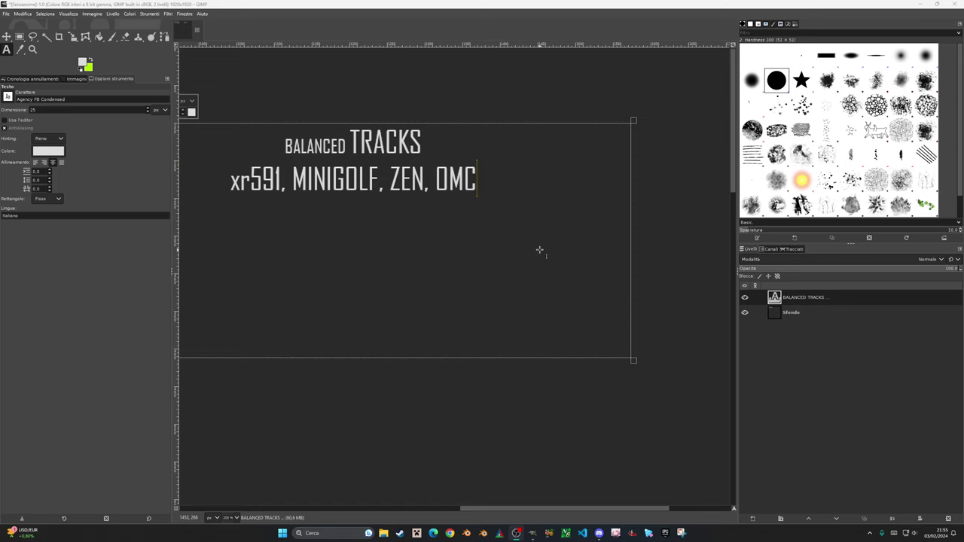
drag(491, 509, 202, 506)
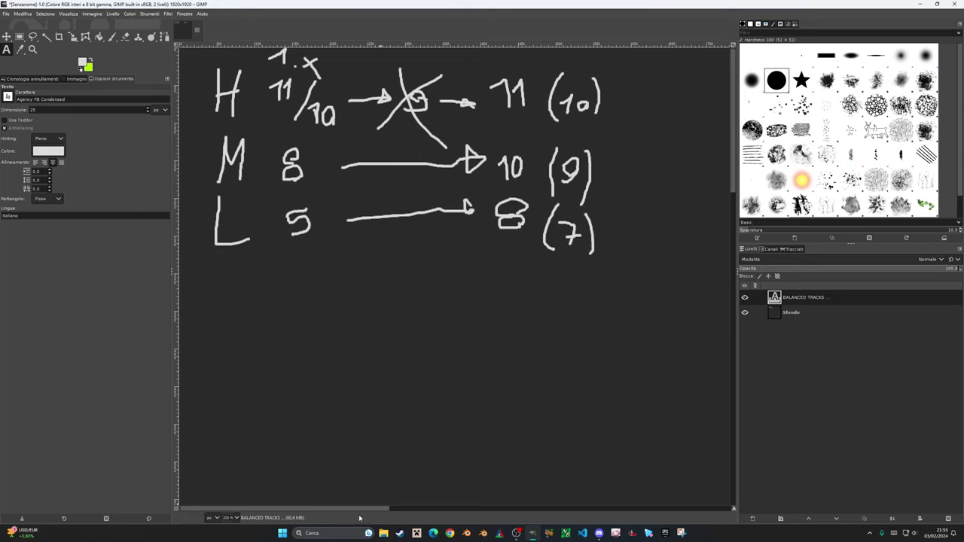
drag(360, 517, 611, 482)
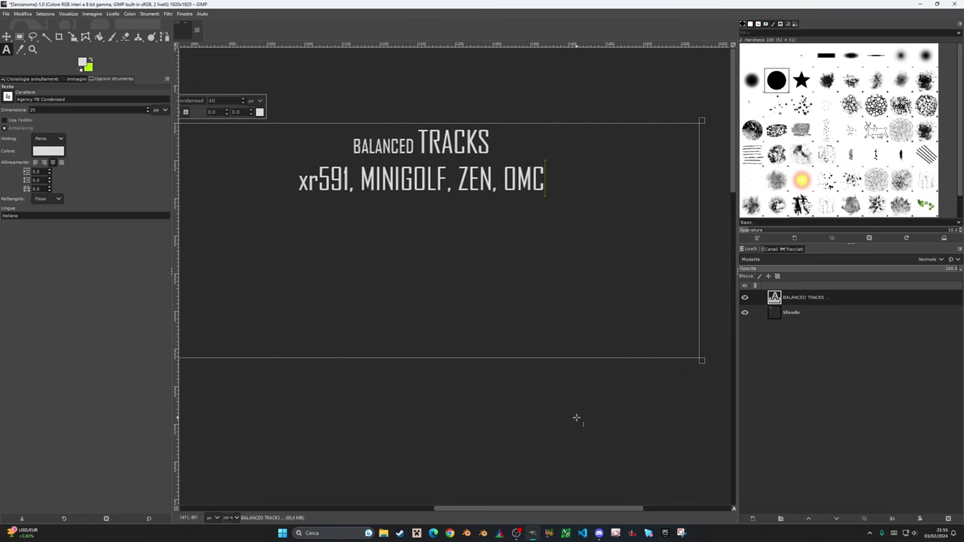
Type NEW TRACKS FOR 2.X and the SNOW WEEKS fine-until-jump, boring-section remark.
key(Return)
key(Return)
text(NEW TRACKS FOR 1)
key(BackSpace)
text(2.X)
key(Return)
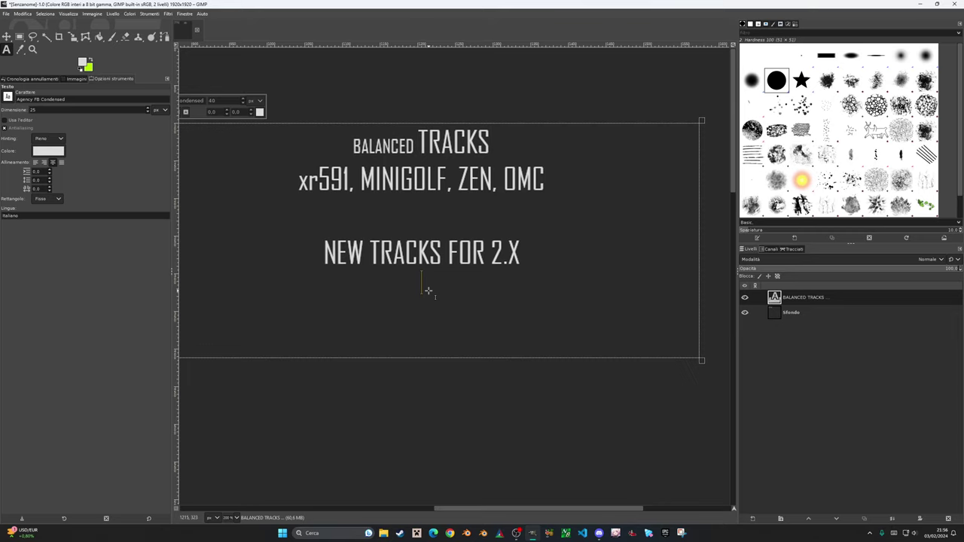
text(SNOW WEEKS)
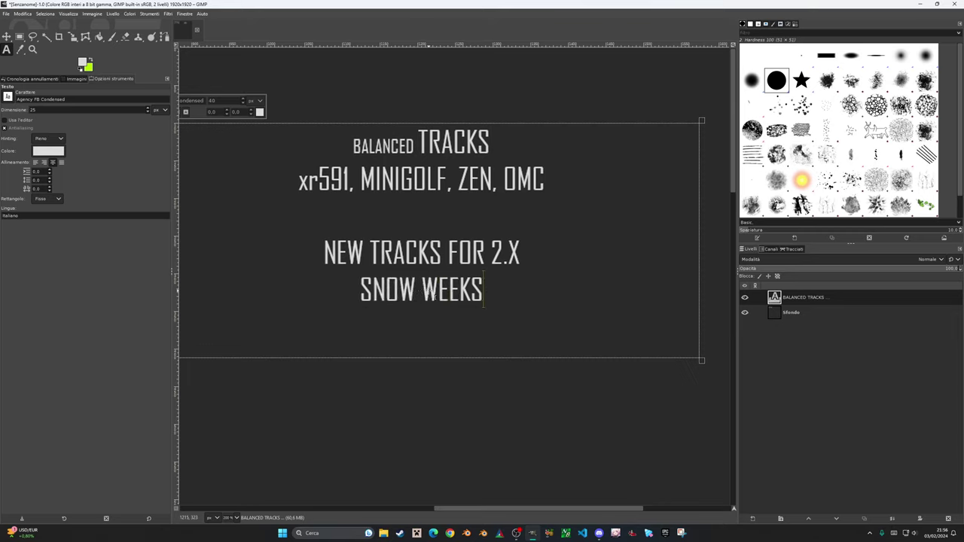
text( = )
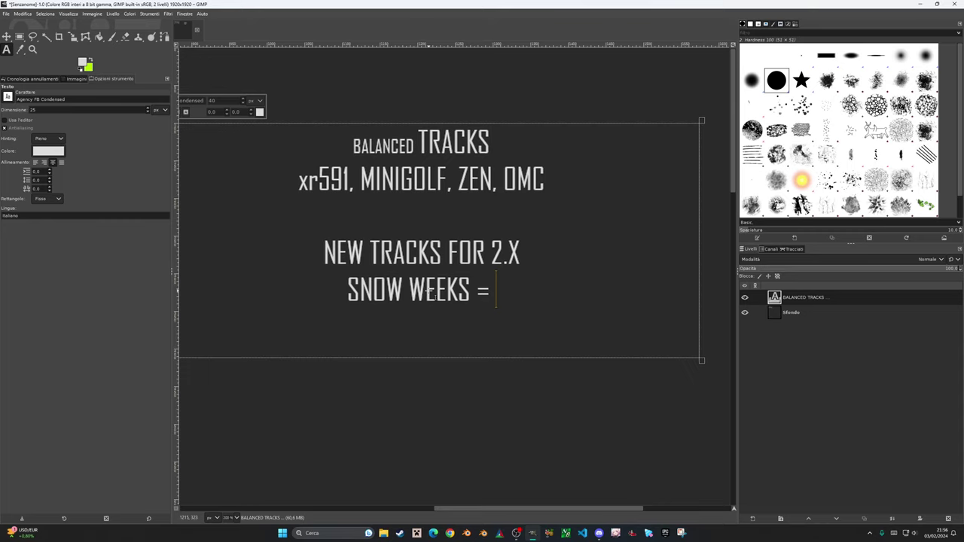
text(FINE UNTIL JUMP)
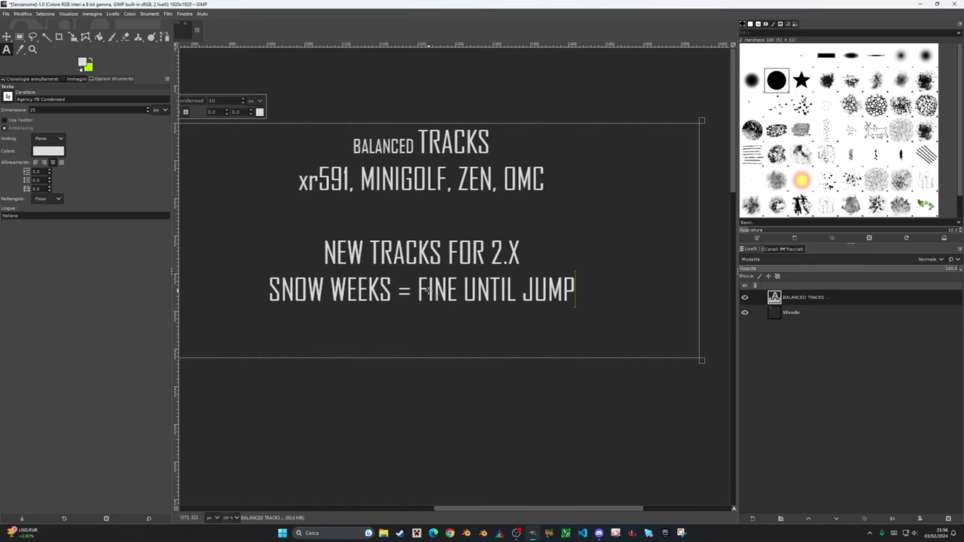
text(, THEN THE MOST)
key(Return)
text(BORING ASS )
text(POSSIBLE PAR)
key(BackSpace)
key(BackSpace)
key(BackSpace)
text(SECTION)
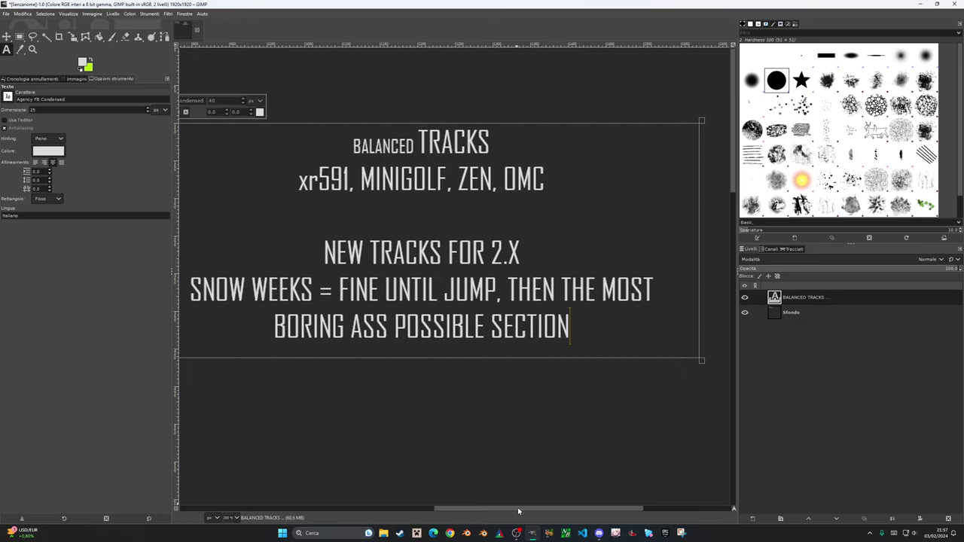
drag(506, 508, 406, 519)
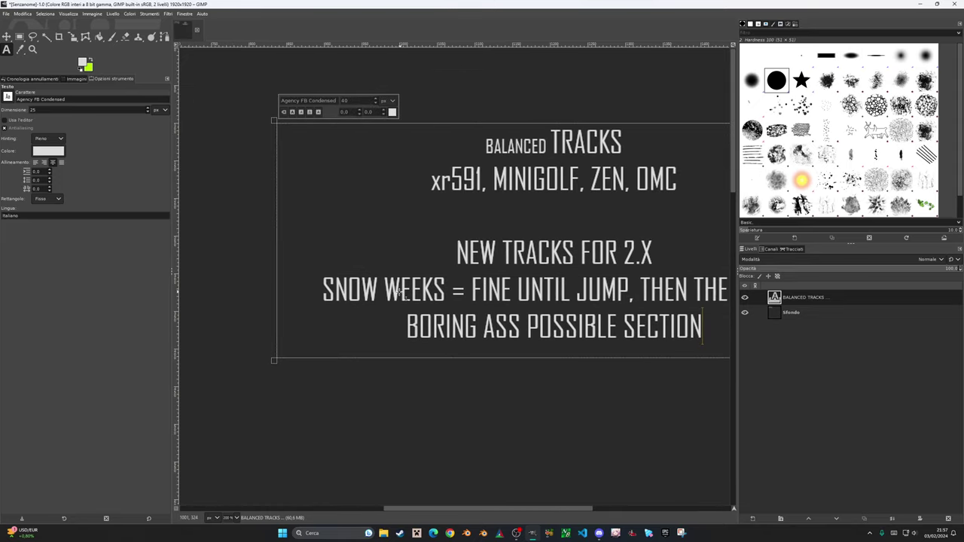
scroll(407, 302, down, 3)
scroll(397, 301, down, 2)
scroll(397, 301, up, 1)
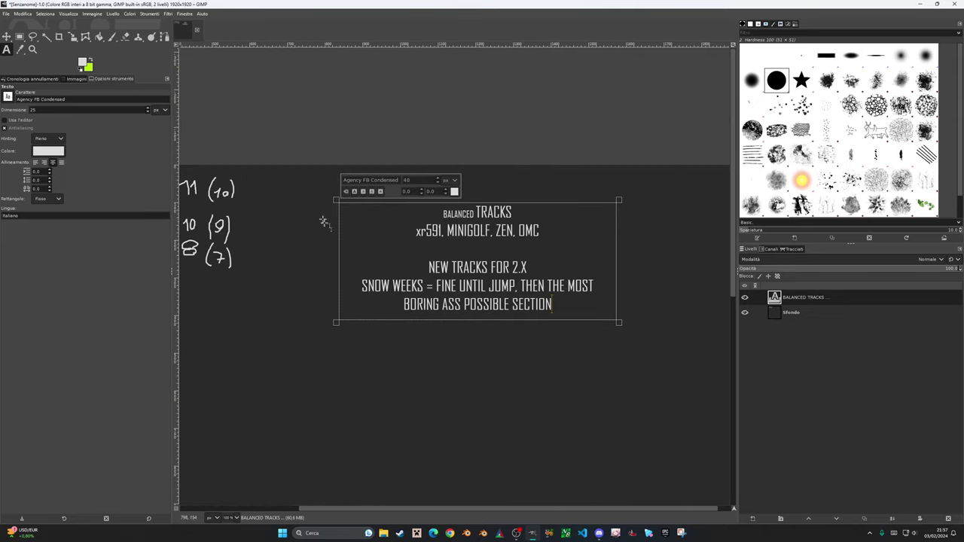
Widen the notes box, then cut, paste and drag the layer beside the (10), (9), (7) column.
drag(343, 205, 339, 224)
drag(337, 220, 335, 220)
click(6, 36)
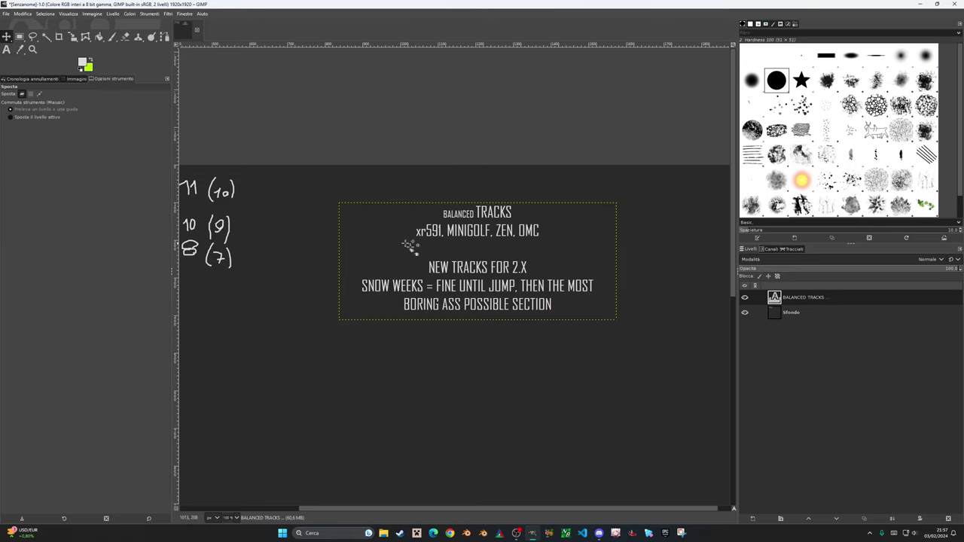
drag(469, 293, 459, 284)
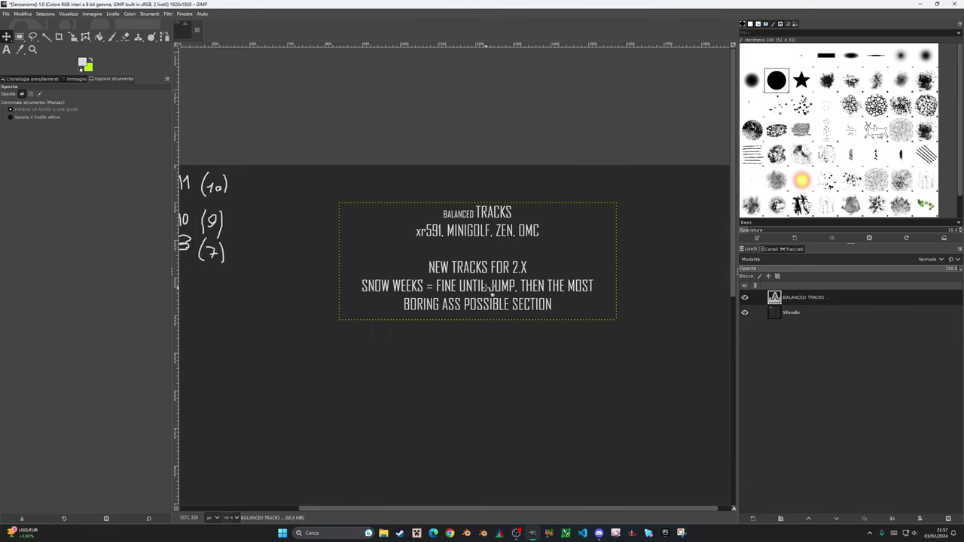
key(ctrl+x)
key(ctrl+alt)
key(ctrl+v)
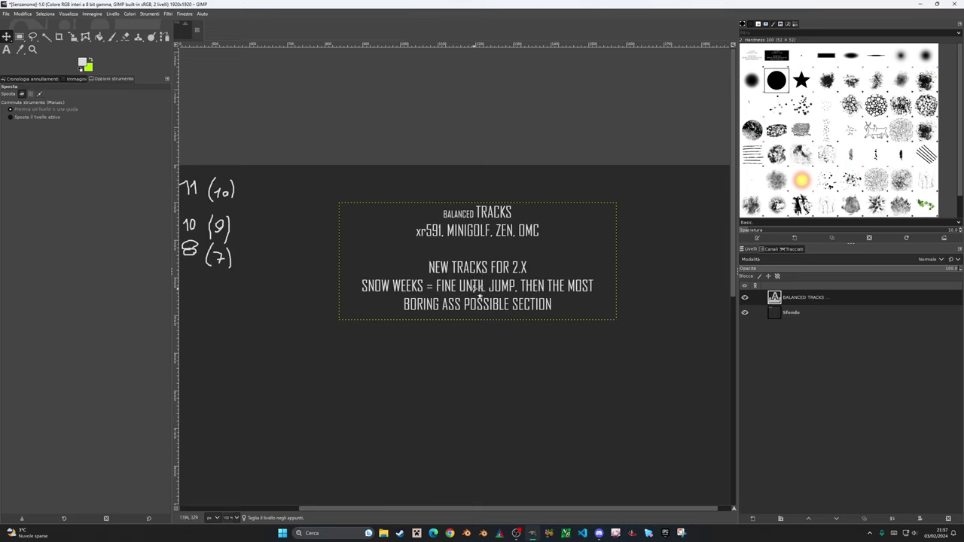
drag(474, 287, 348, 257)
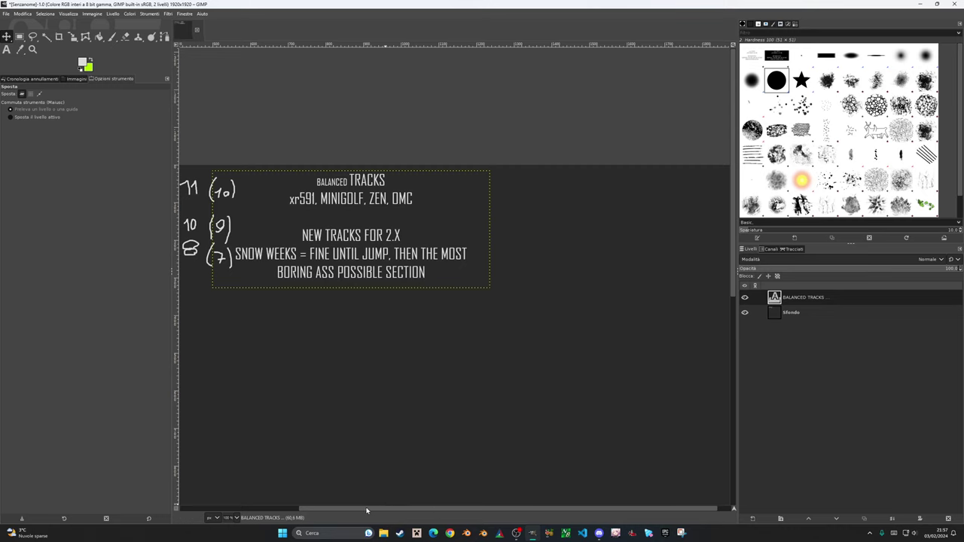
mouse_move(431, 509)
mouse_down()
mouse_move(171, 500)
mouse_move(346, 511)
mouse_up()
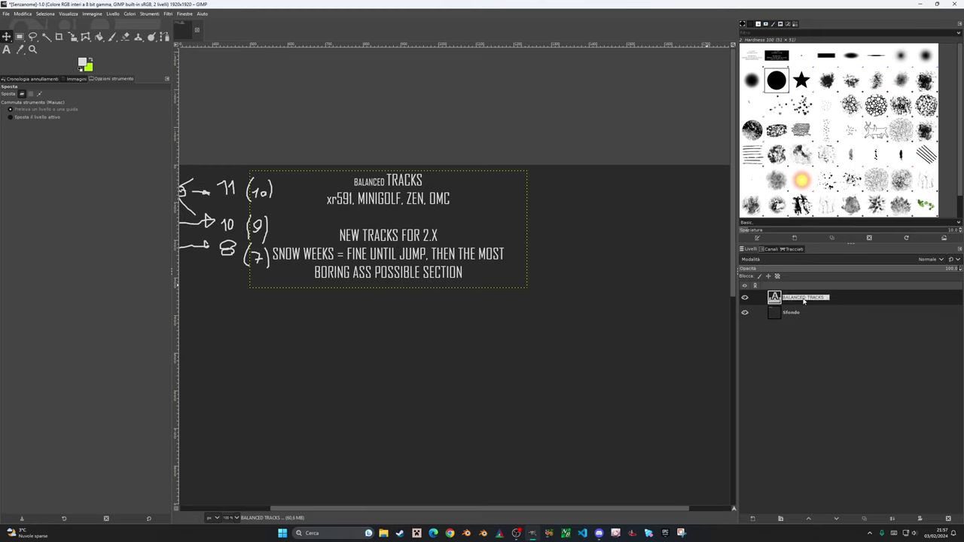
click(449, 204)
click(7, 49)
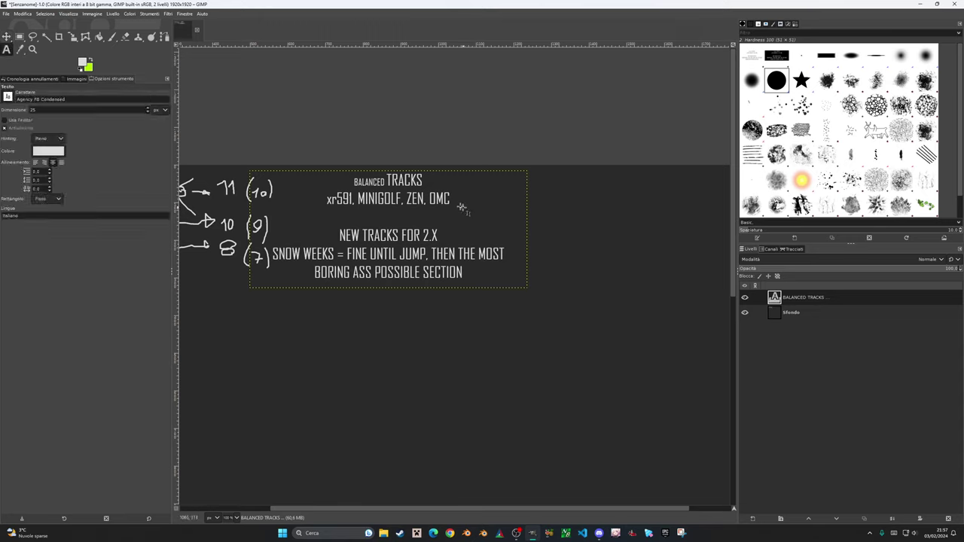
click(458, 203)
text(...)
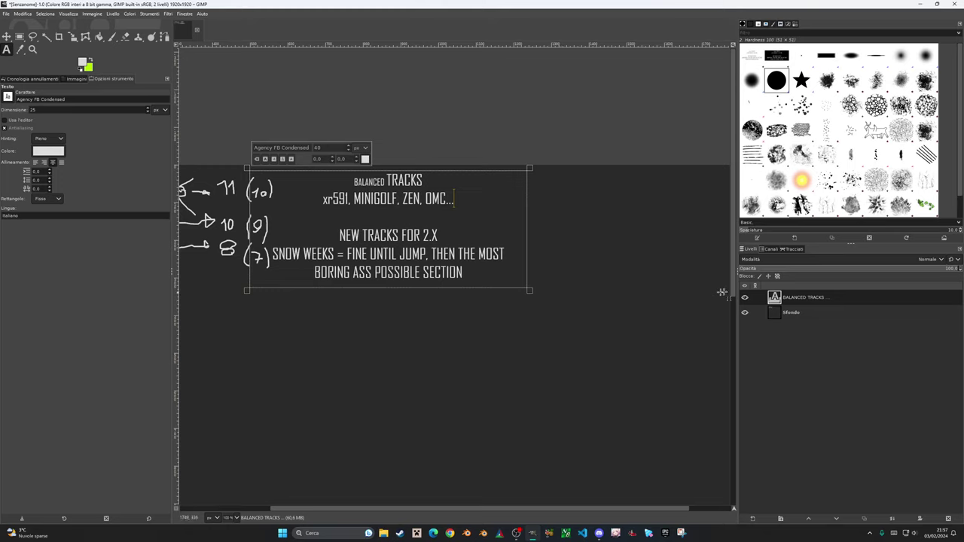
click(791, 312)
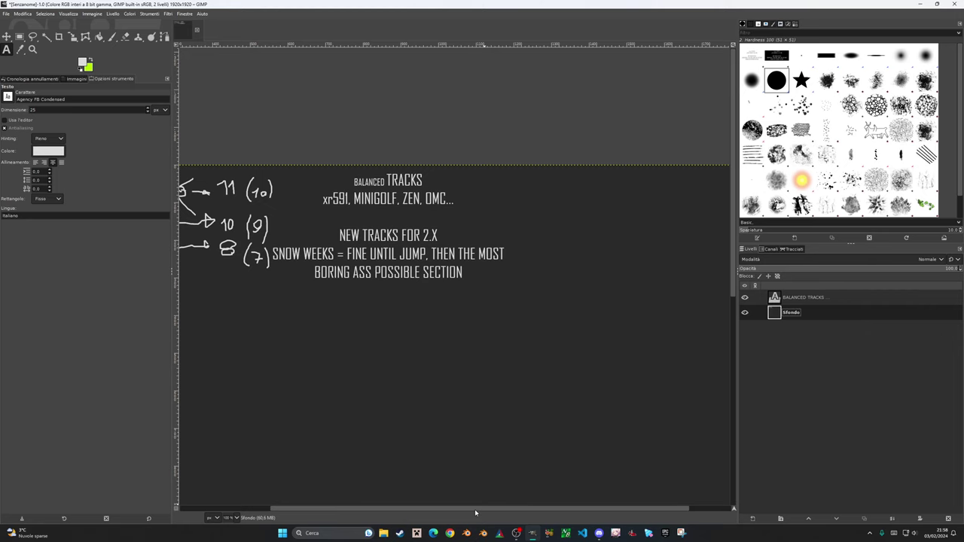
mouse_move(475, 512)
mouse_down()
mouse_move(493, 516)
mouse_move(354, 512)
mouse_up()
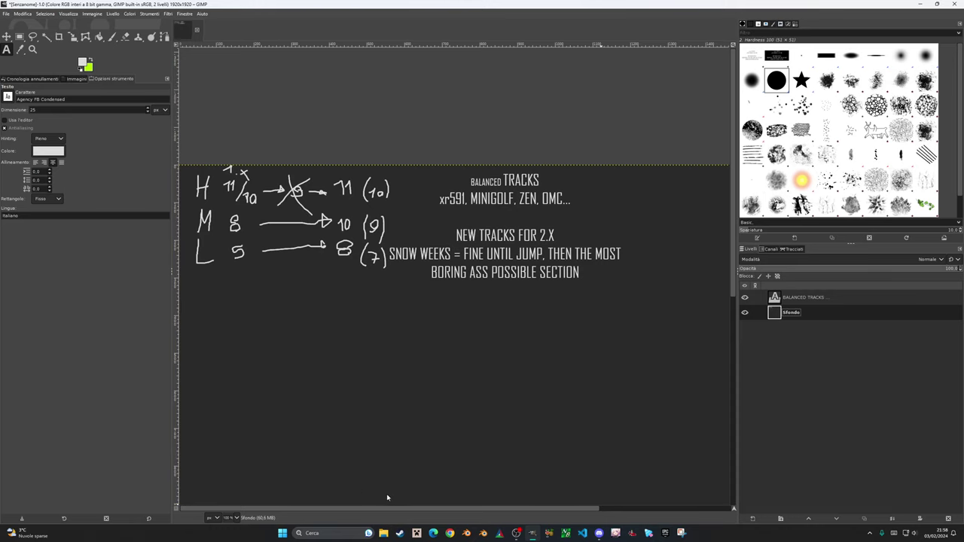
drag(363, 509, 552, 509)
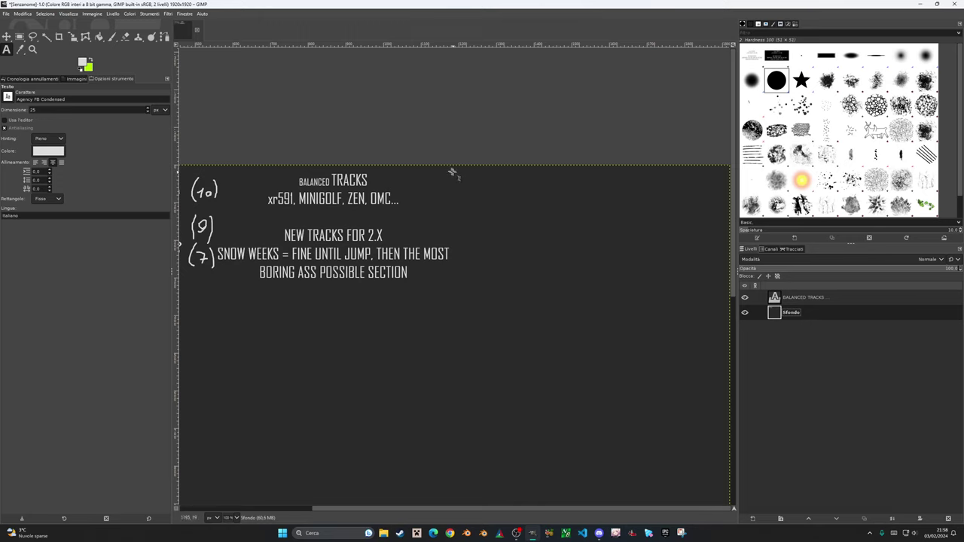
Create an empty text box right of the BALANCED TRACKS notes for the challenge sentence.
drag(449, 172, 621, 214)
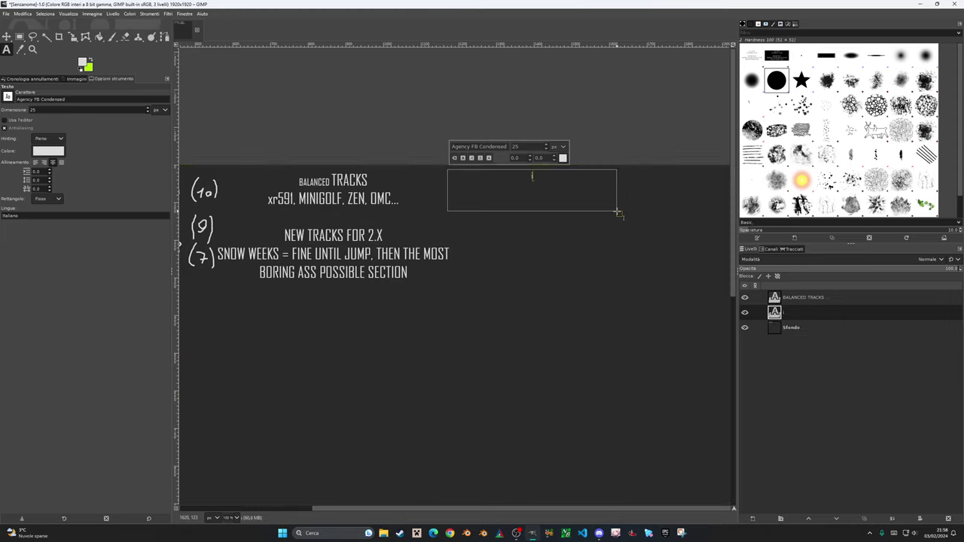
key(BackSpace)
text(I CHALLENGE)
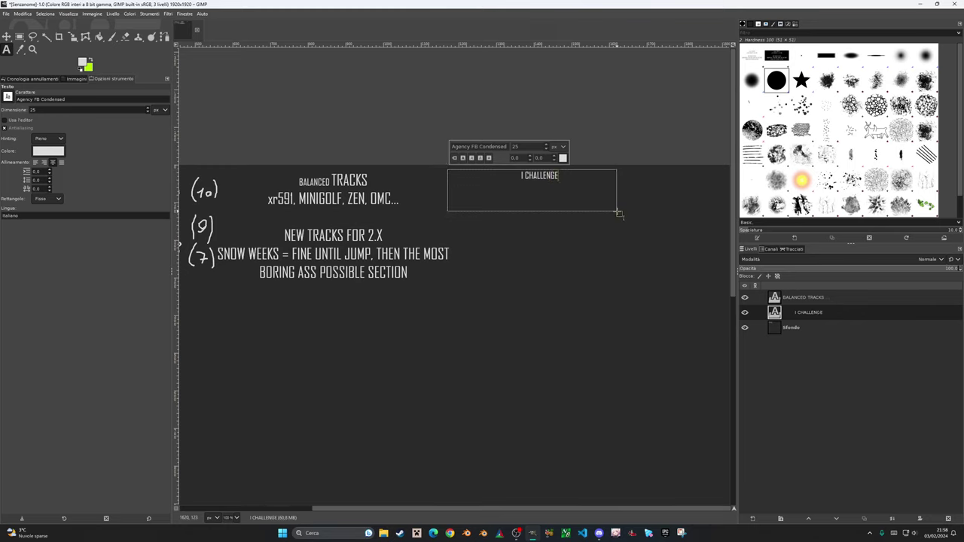
text( YOU TO)
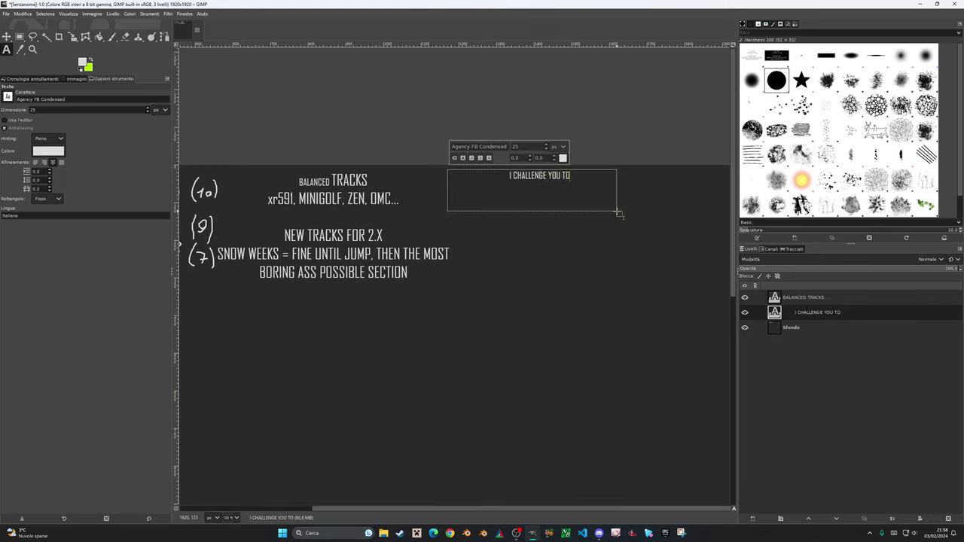
text( PLAY HEAVY O)
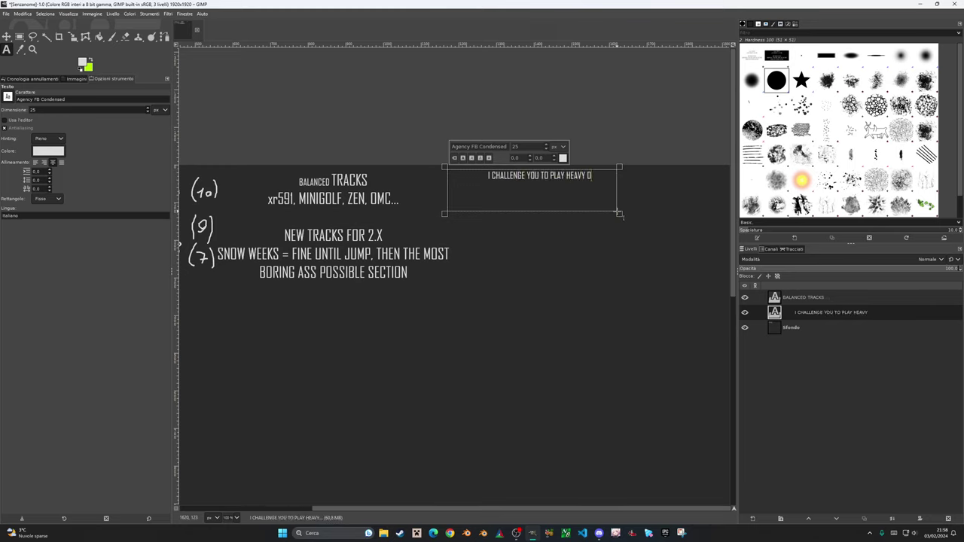
text(N SOCCER AND BAT)
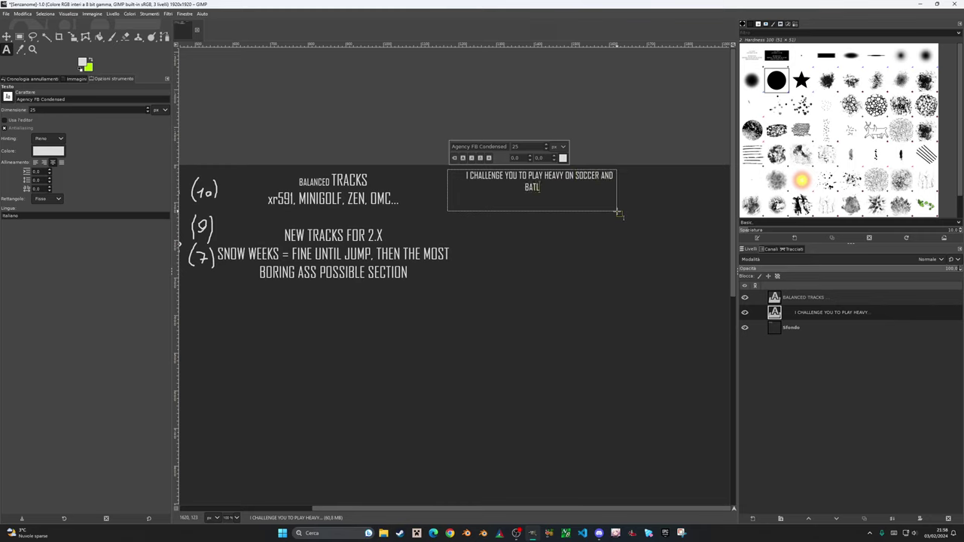
text(TLE)
Create a text box below the challenge note reading HEAVIES ARE EASY at size 35.
drag(476, 218, 617, 265)
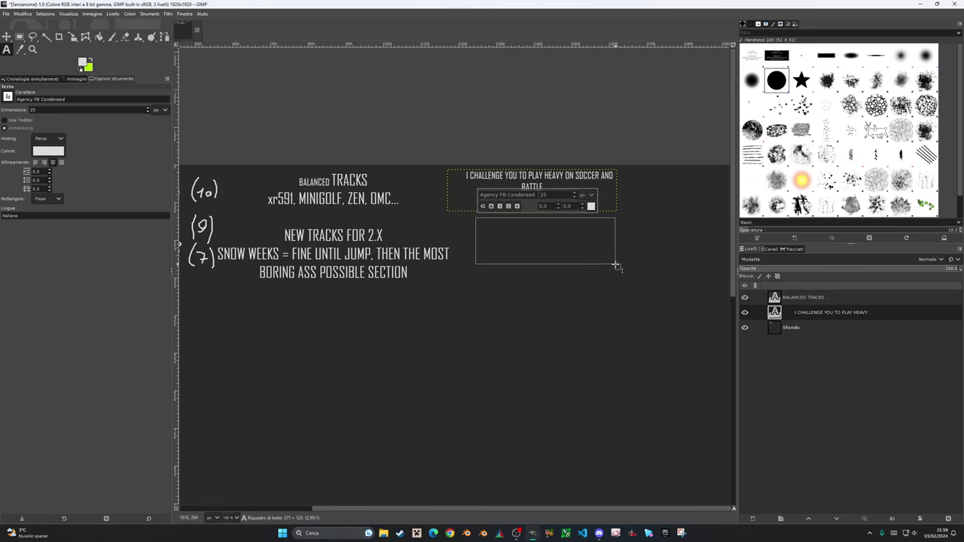
text(HEAVIES ARE EASY)
drag(473, 236, 476, 237)
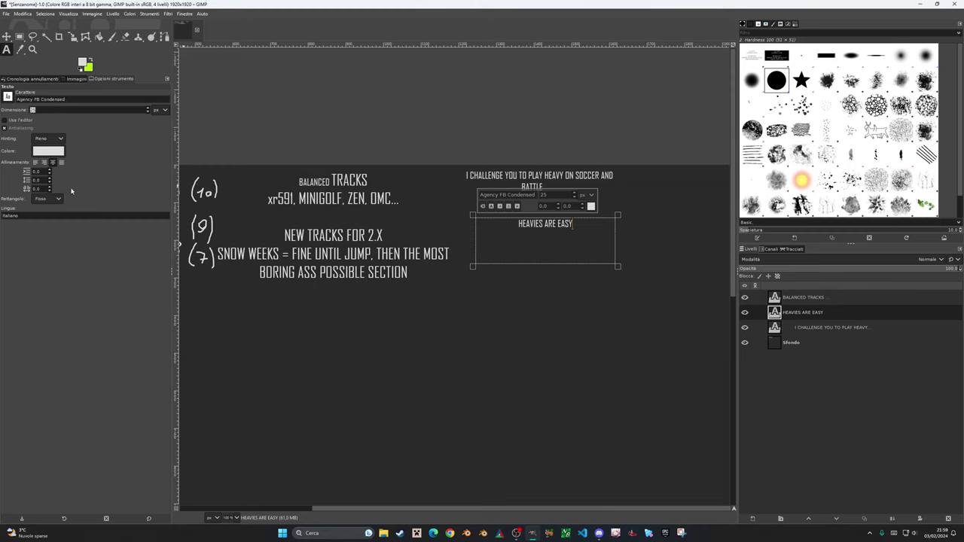
text(40)
key(Return)
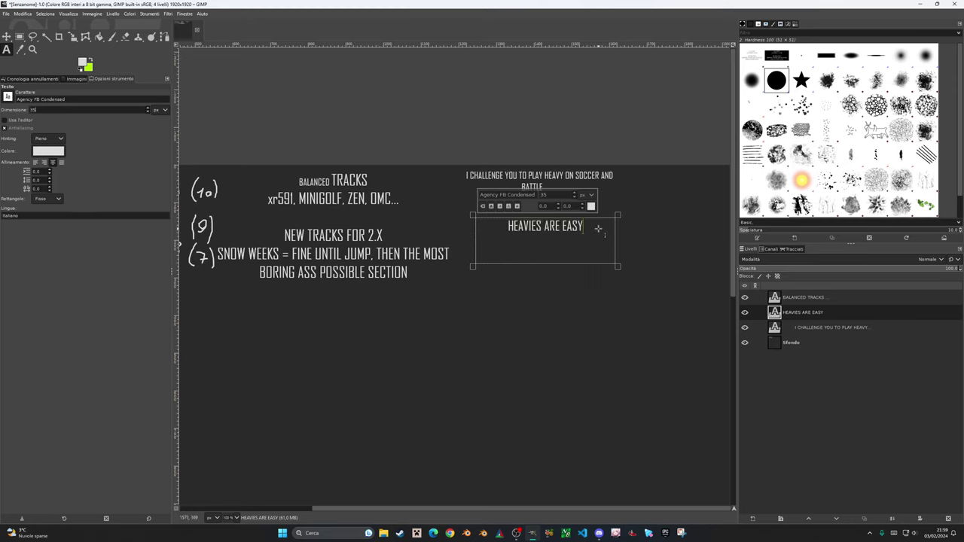
text(, BUT NOT)
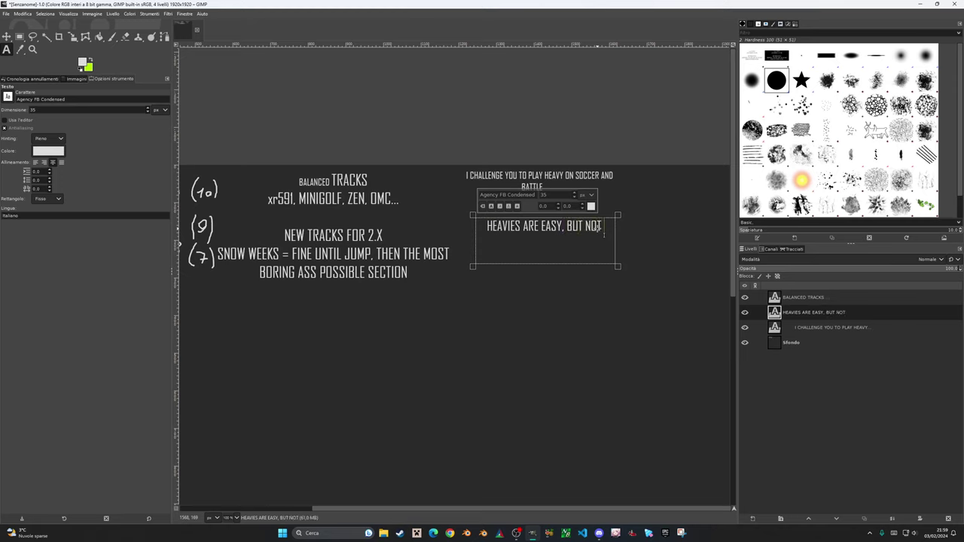
text( TOO)
key(Return)
text(EASY)
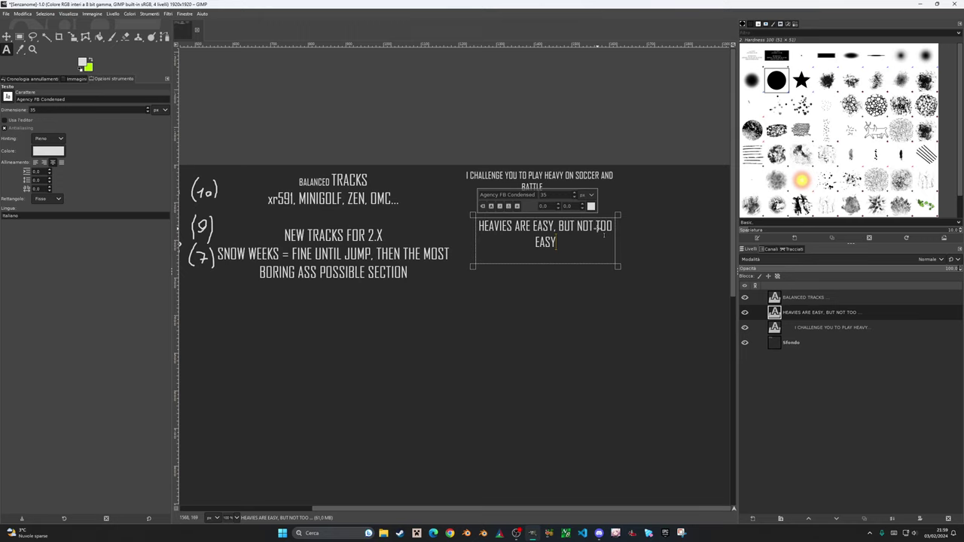
Widen the note box on both sides and start the MAKE THE REST BETTER line.
drag(618, 240, 669, 241)
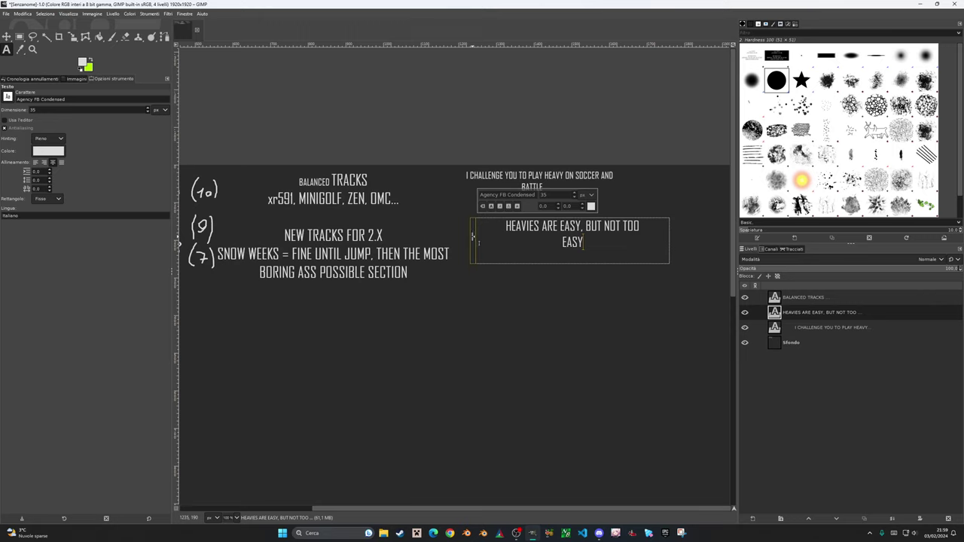
drag(473, 238, 457, 238)
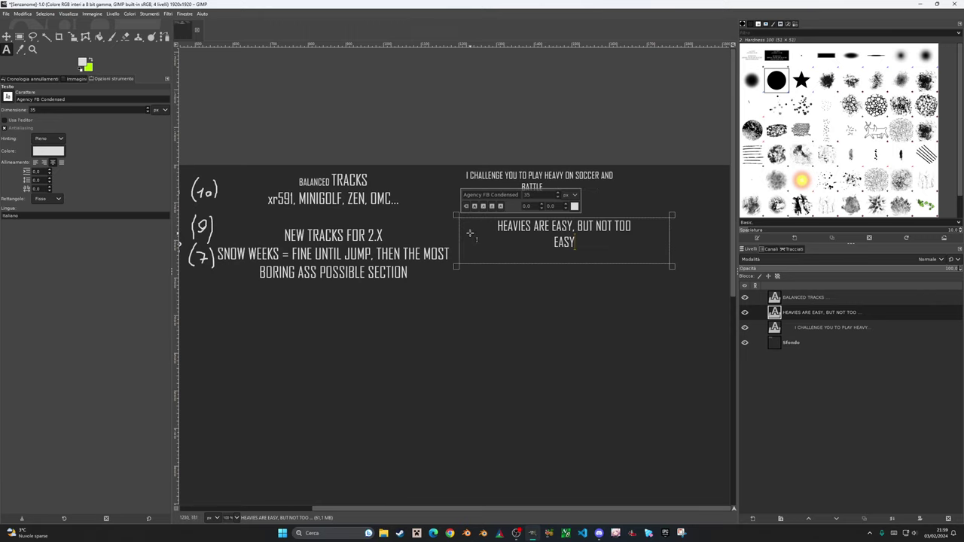
drag(455, 241, 434, 241)
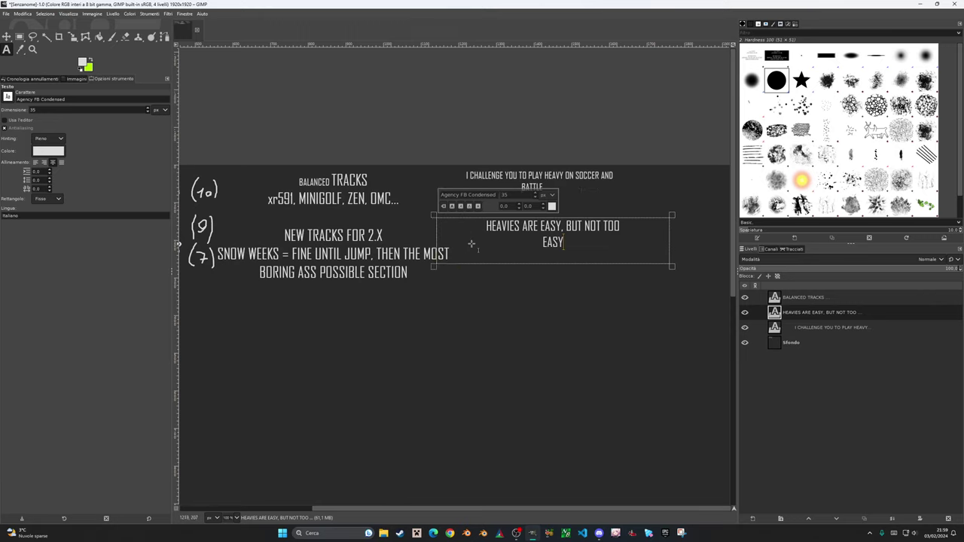
double_click(552, 242)
key(Return)
text(MAKE THE REST BETTER)
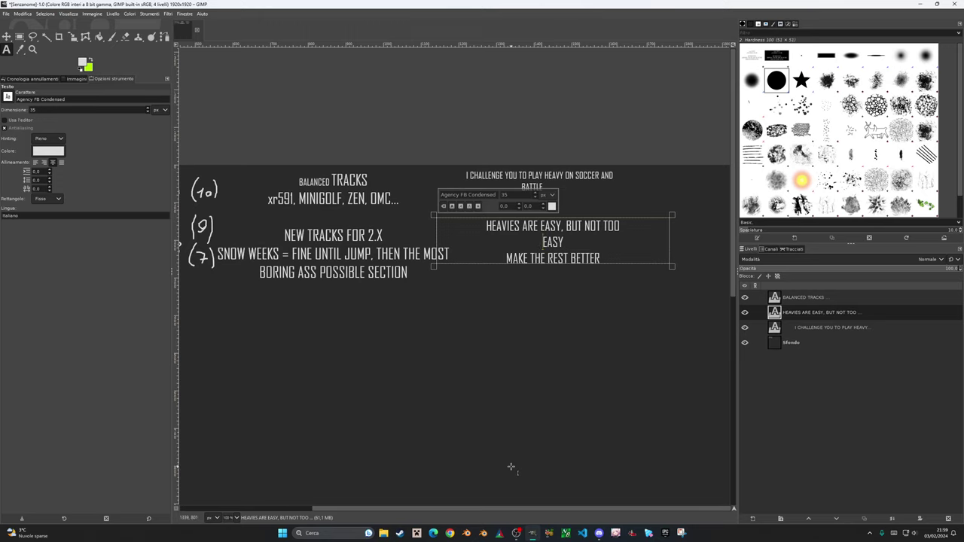
drag(459, 510, 338, 510)
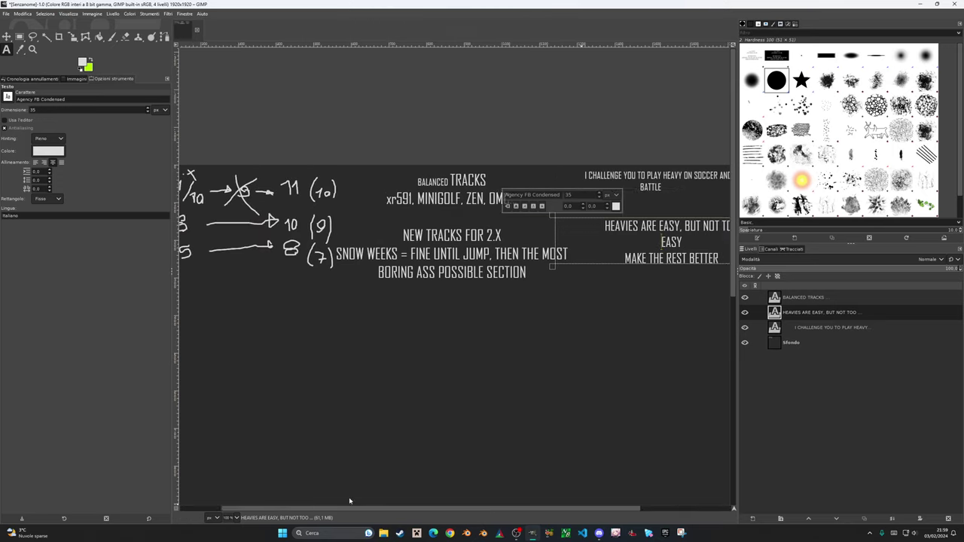
mouse_move(197, 298)
mouse_down()
mouse_move(262, 335)
mouse_move(433, 343)
mouse_up()
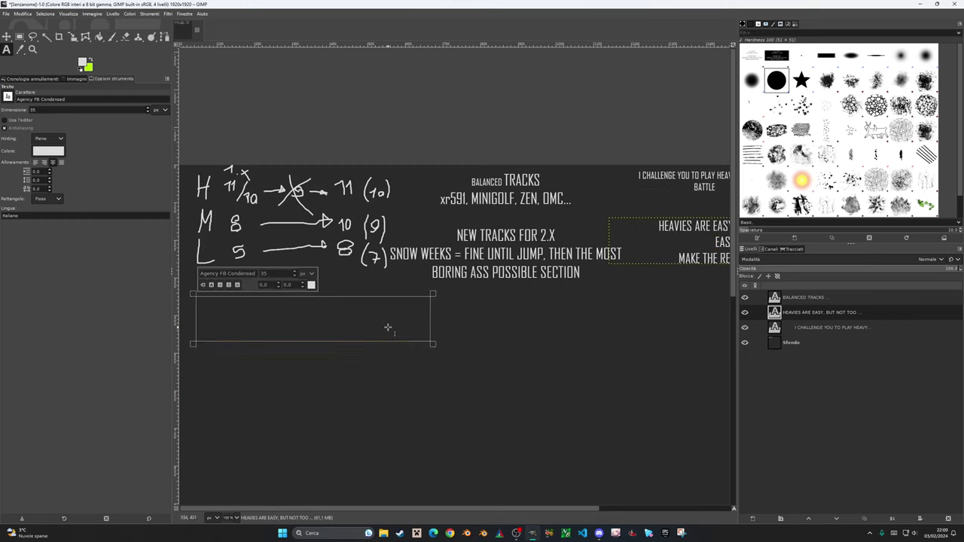
text(EASY = )
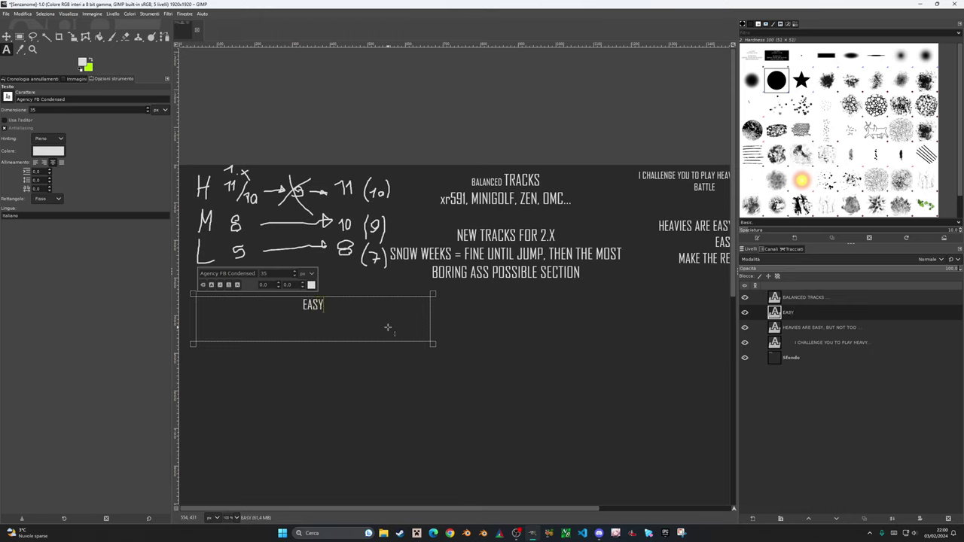
text(PLAYABLE)
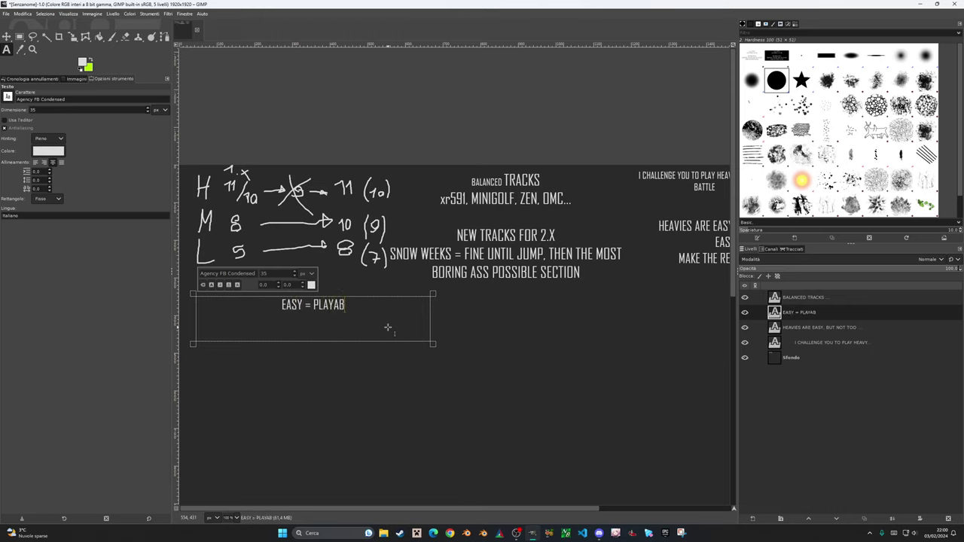
Type EASY = PLAYABLE, TOO EASY = TOO PLAYABLE and the HARDER line in a taller box.
key(Return)
text(TOO EASY)
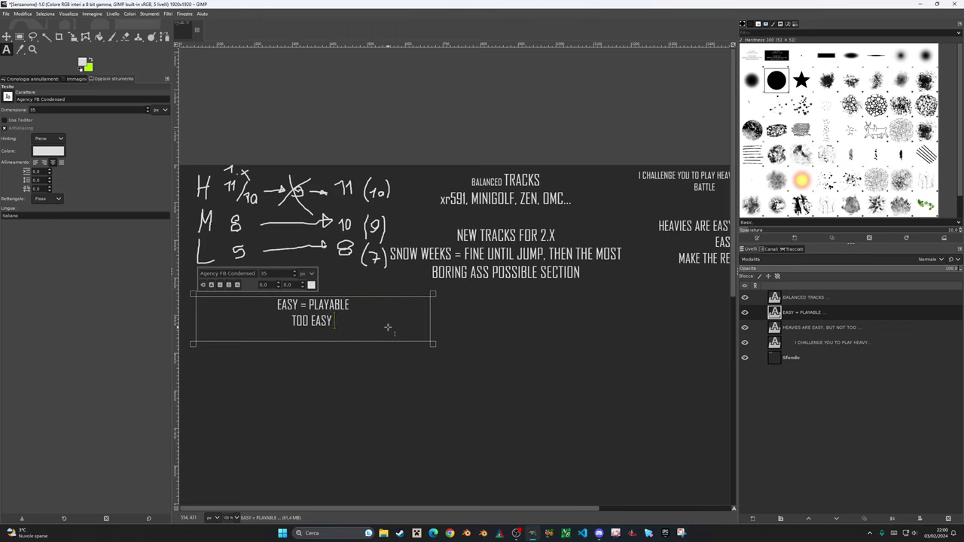
text( = T)
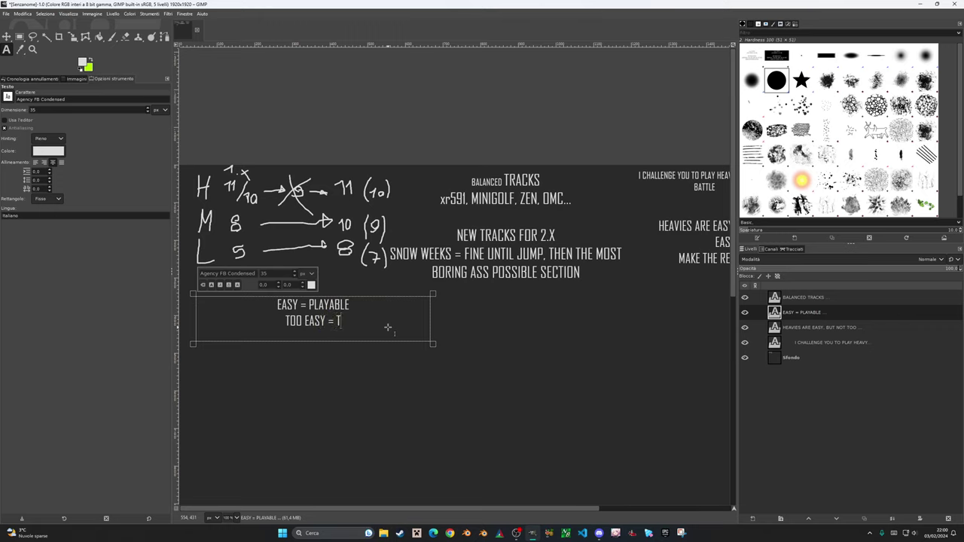
text(OO PLAYABLE)
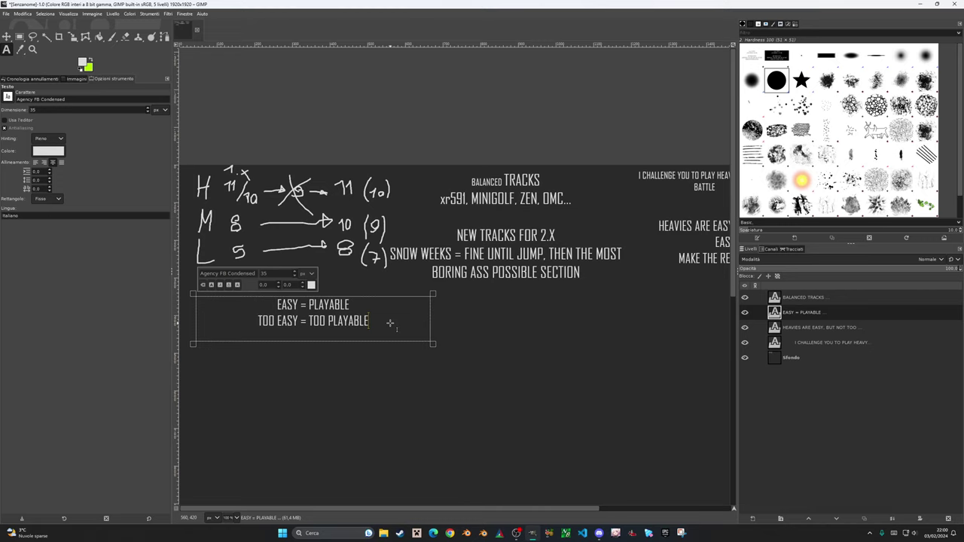
drag(363, 344, 364, 354)
key(Return)
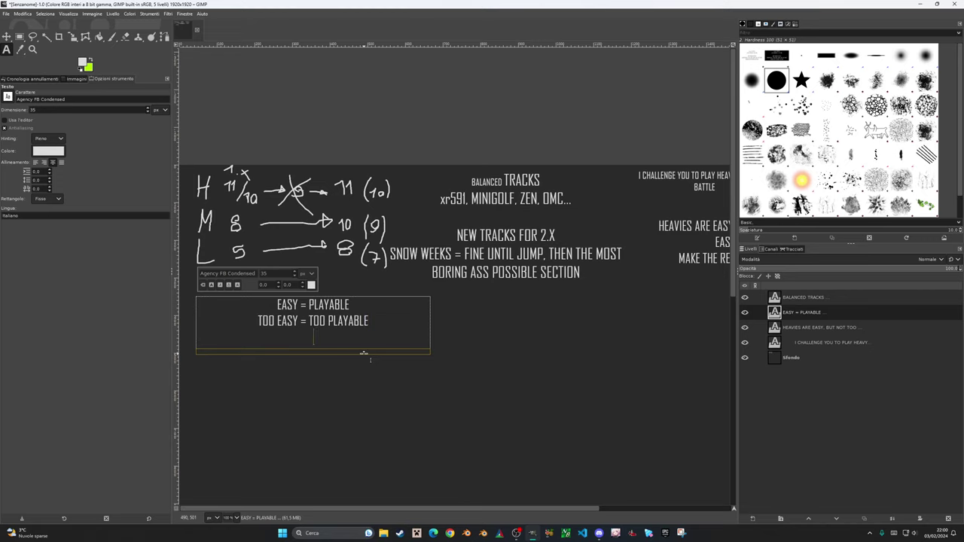
text(HARDER =)
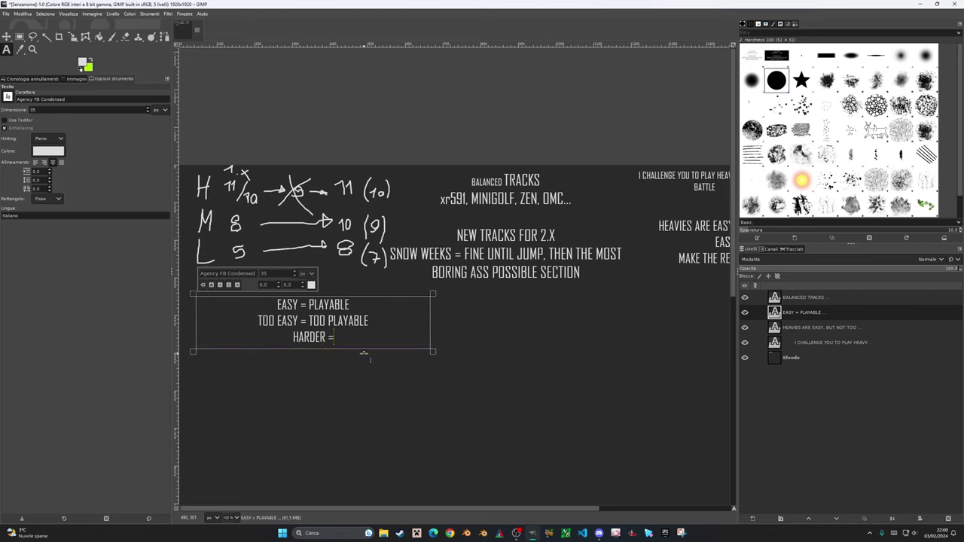
text( YOU MAKE THE )
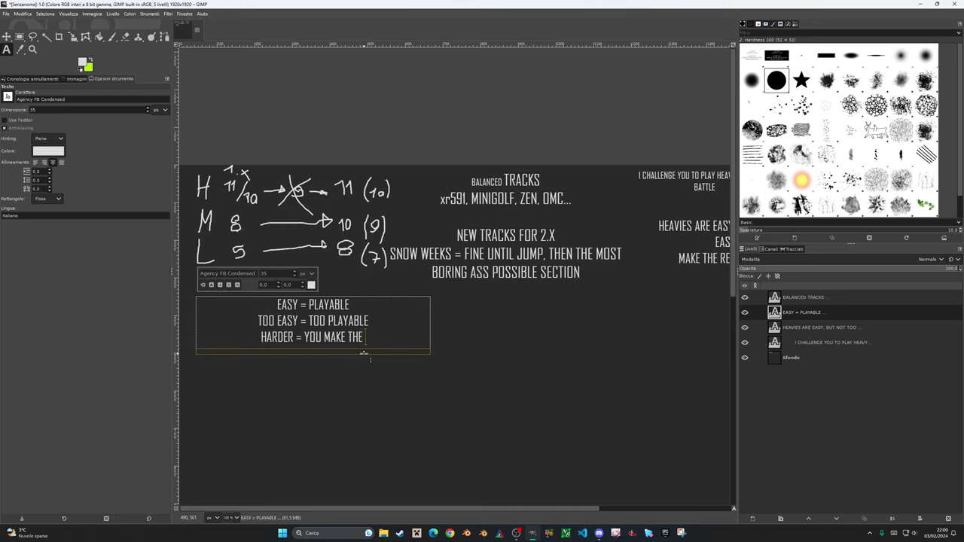
text(GAME P)
key(BackSpace)
text(LESS PLAYABLE)
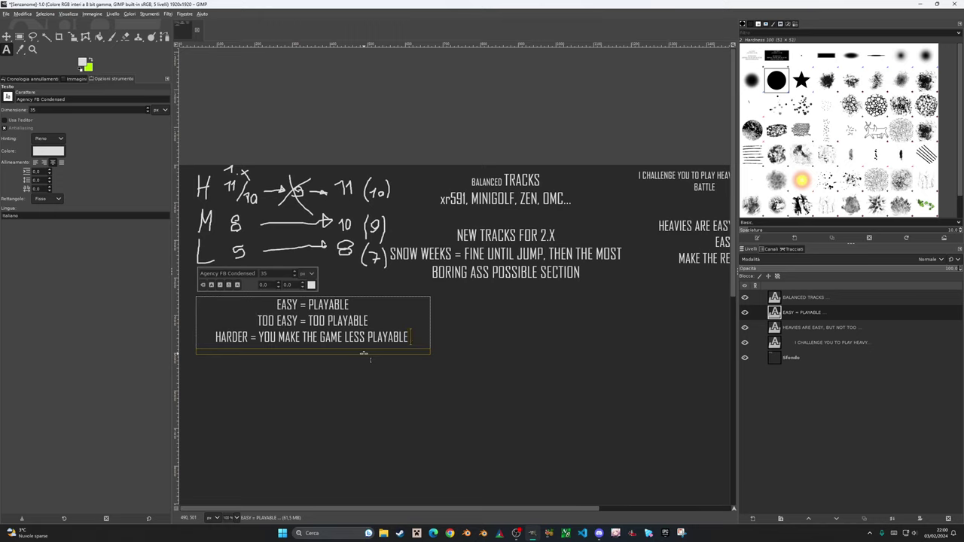
text( →)
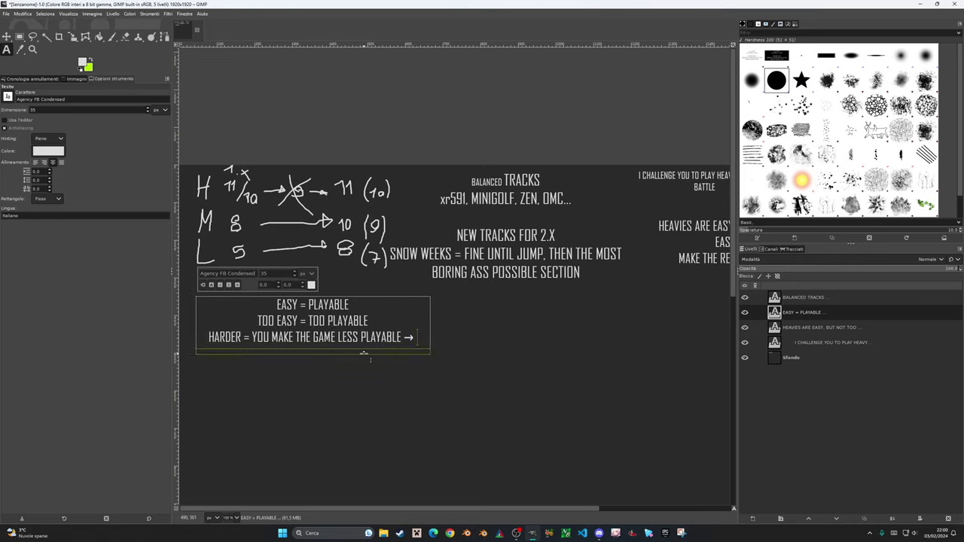
text(GAME)
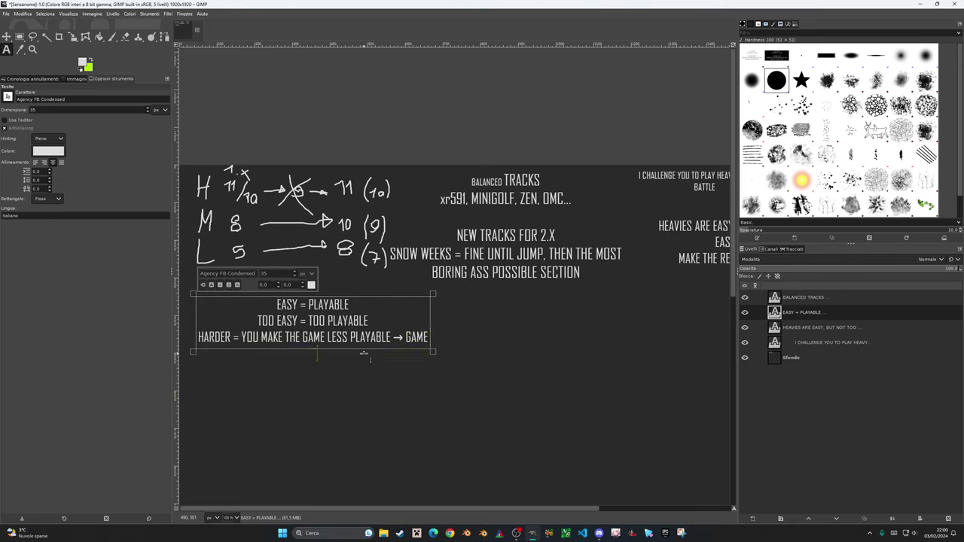
key(Return)
Widen the note box so GAME IS WORSE stays on the third line.
drag(430, 323, 502, 334)
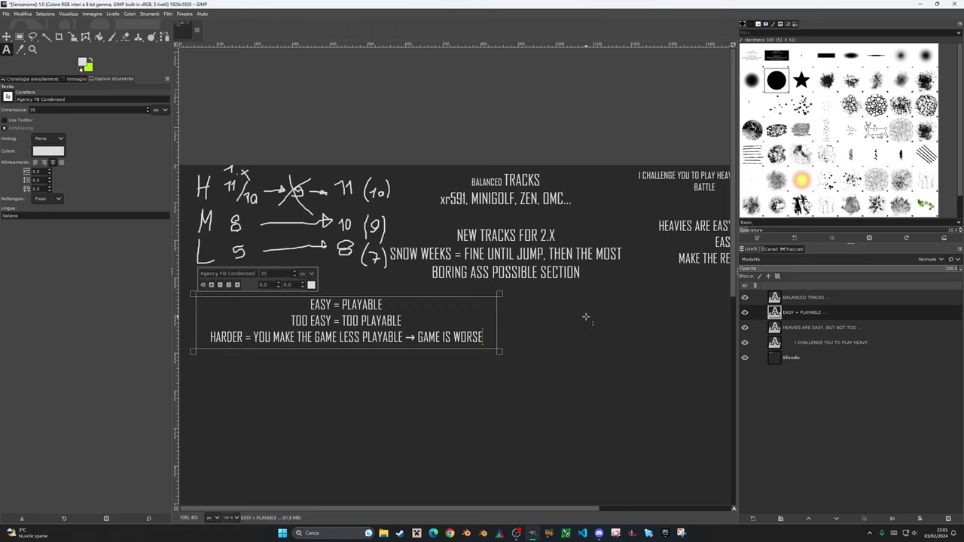
click(600, 533)
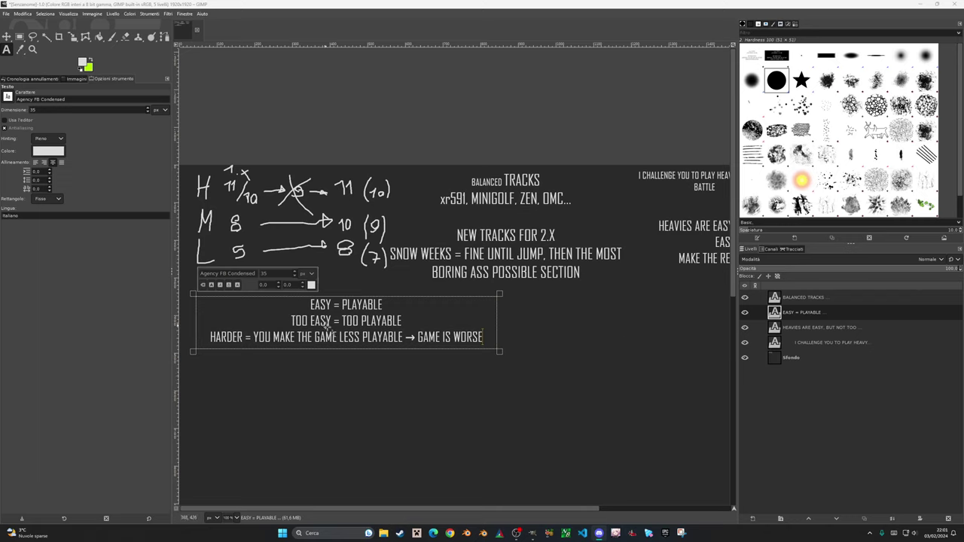
mouse_move(486, 511)
mouse_down()
mouse_move(624, 520)
mouse_move(546, 512)
mouse_up()
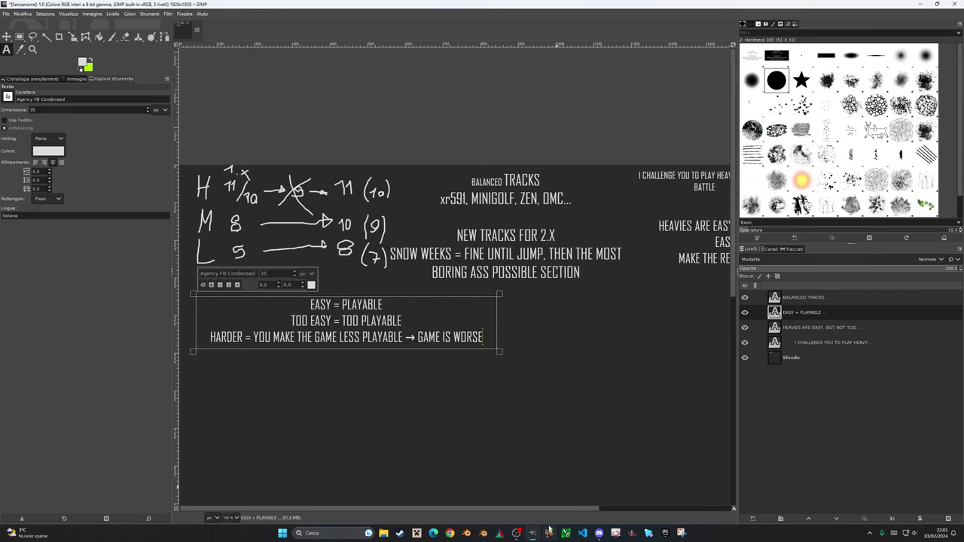
drag(550, 506, 613, 507)
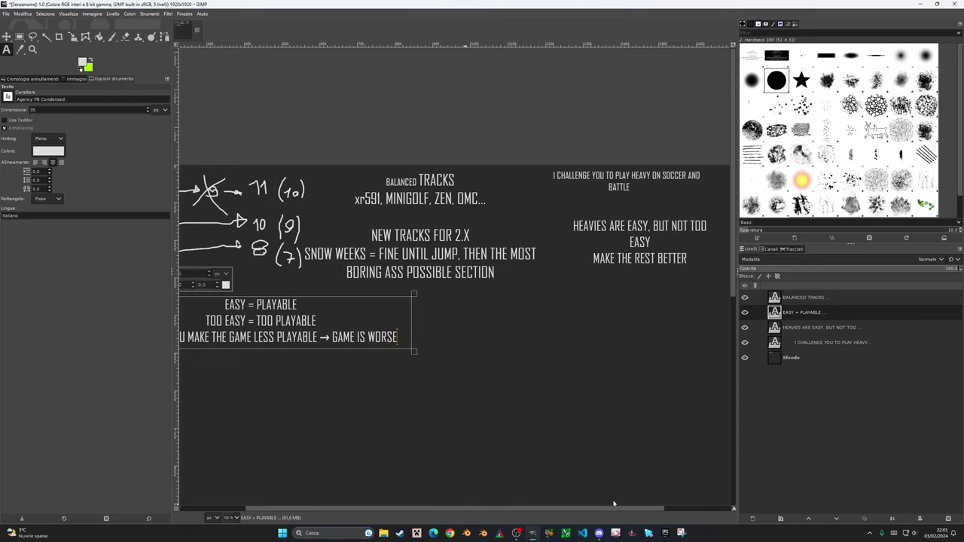
drag(614, 506, 637, 506)
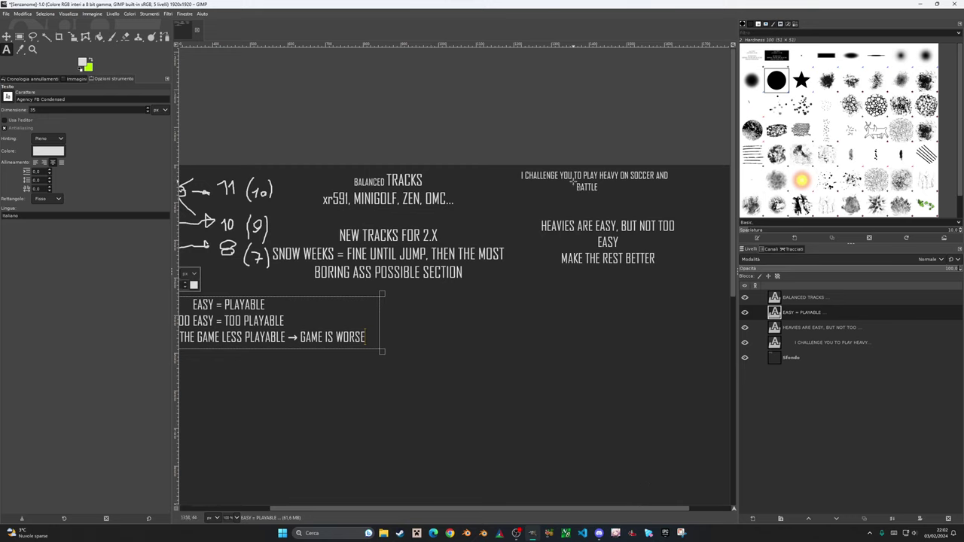
Place the text cursor in the 'I CHALLENGE YOU' note, at its start and then after BATTLE.
click(546, 181)
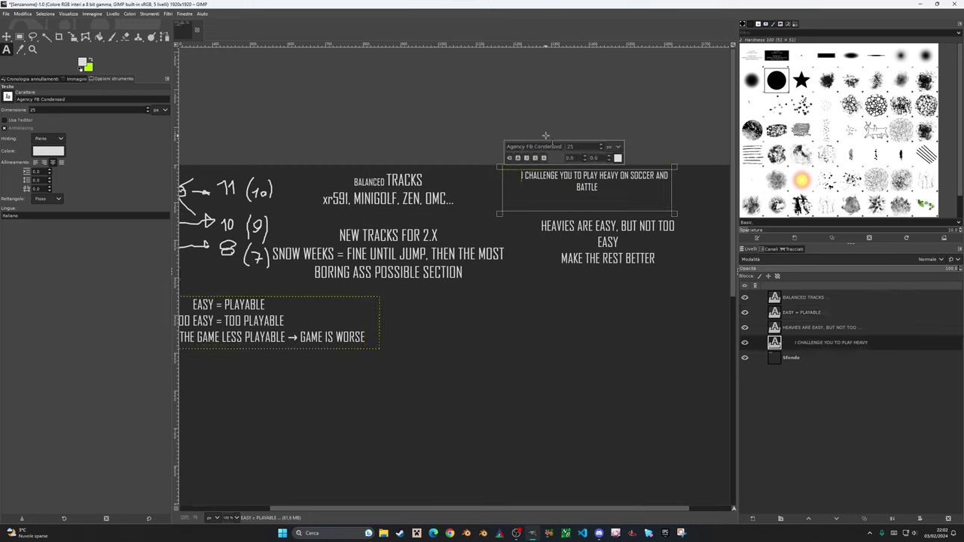
text(()
click(631, 188)
text())
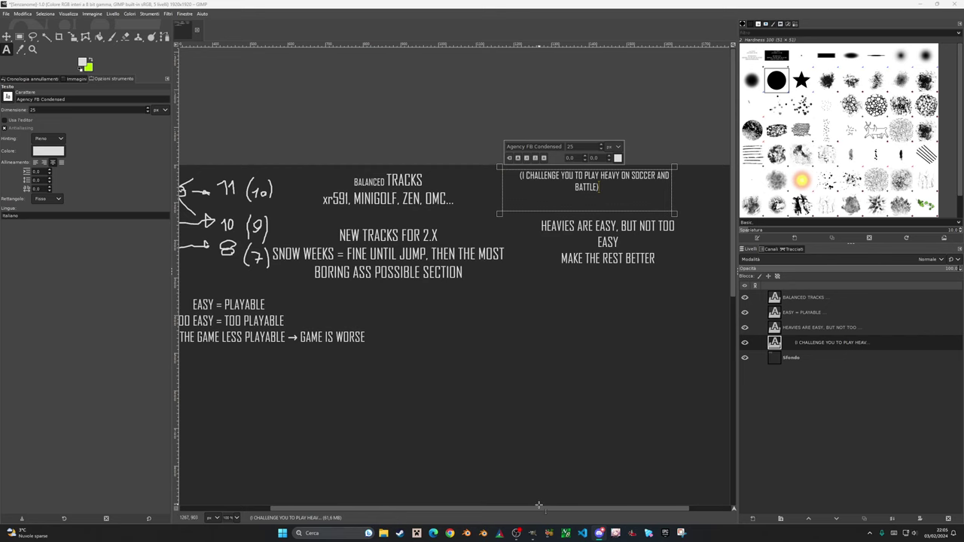
drag(532, 510, 433, 509)
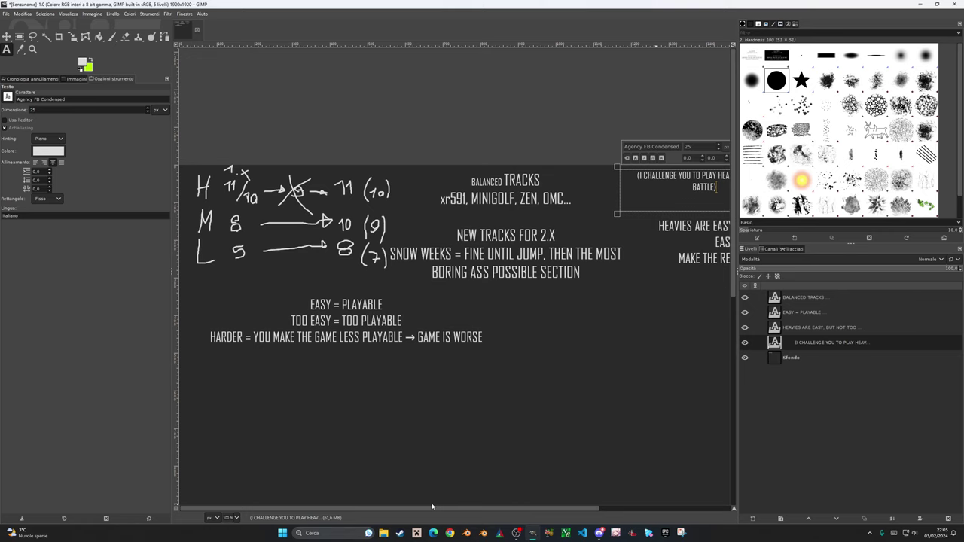
drag(432, 507, 477, 512)
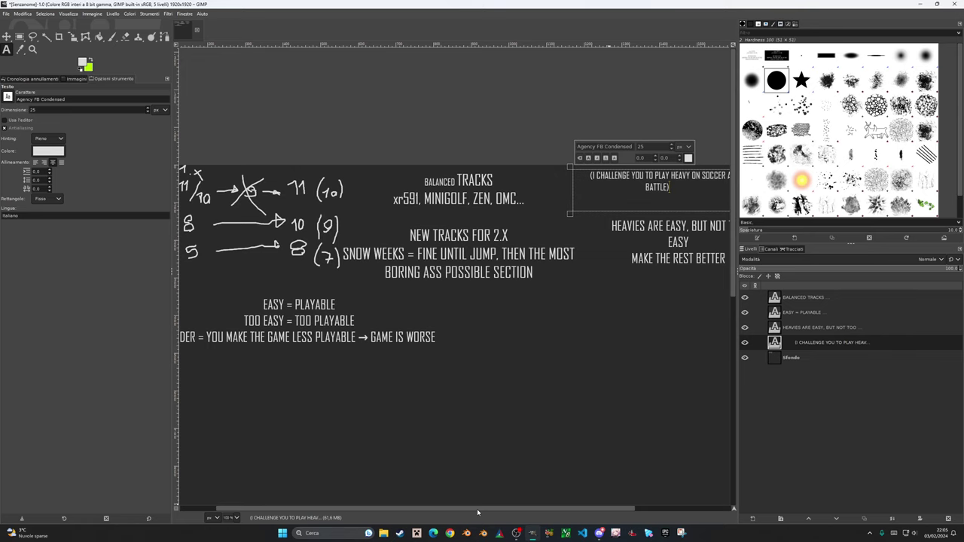
drag(477, 511, 602, 509)
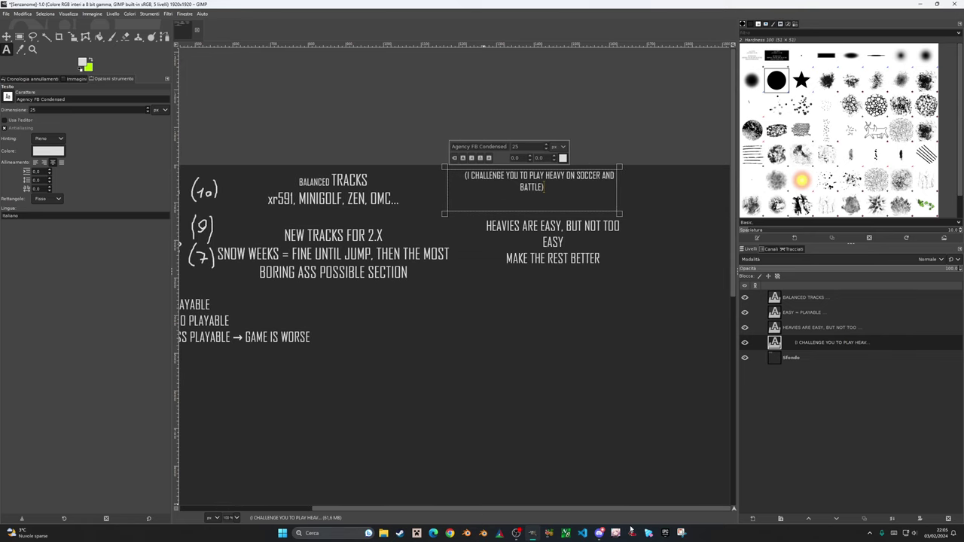
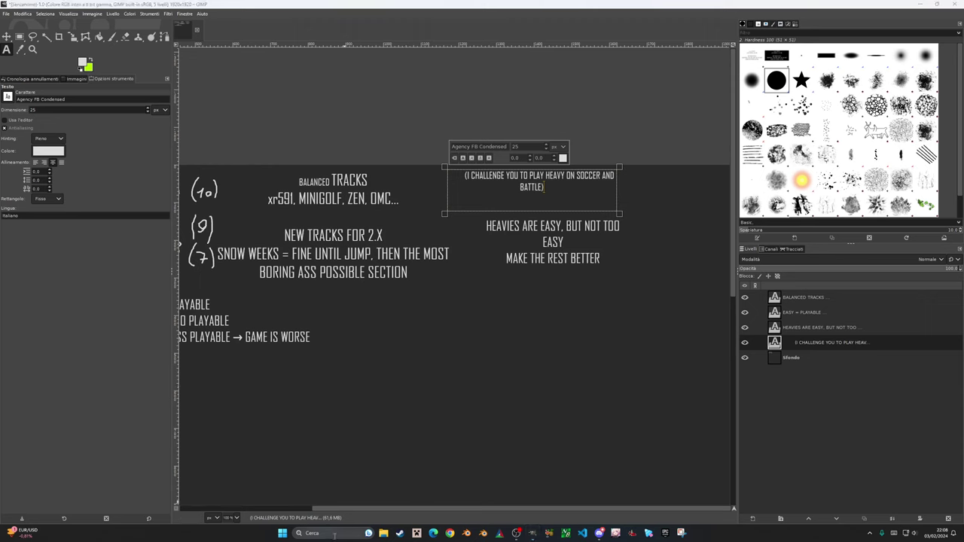
Open and dismiss the system search panel twice, returning to the GIMP notes.
click(312, 533)
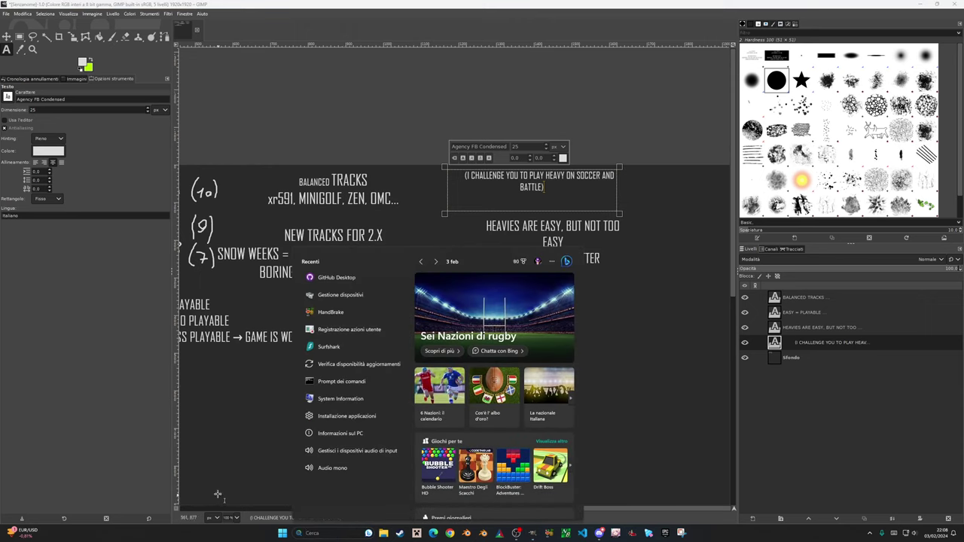
click(331, 520)
click(324, 534)
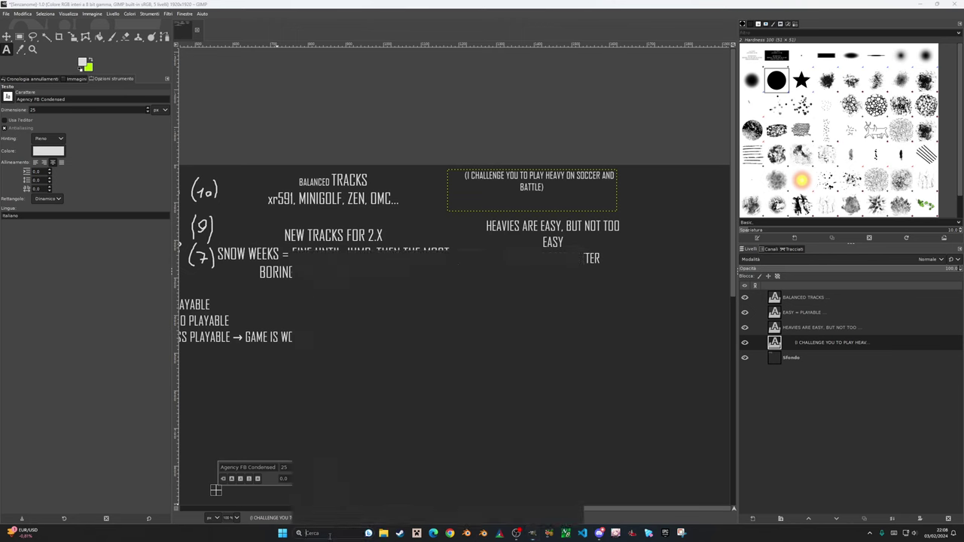
click(238, 538)
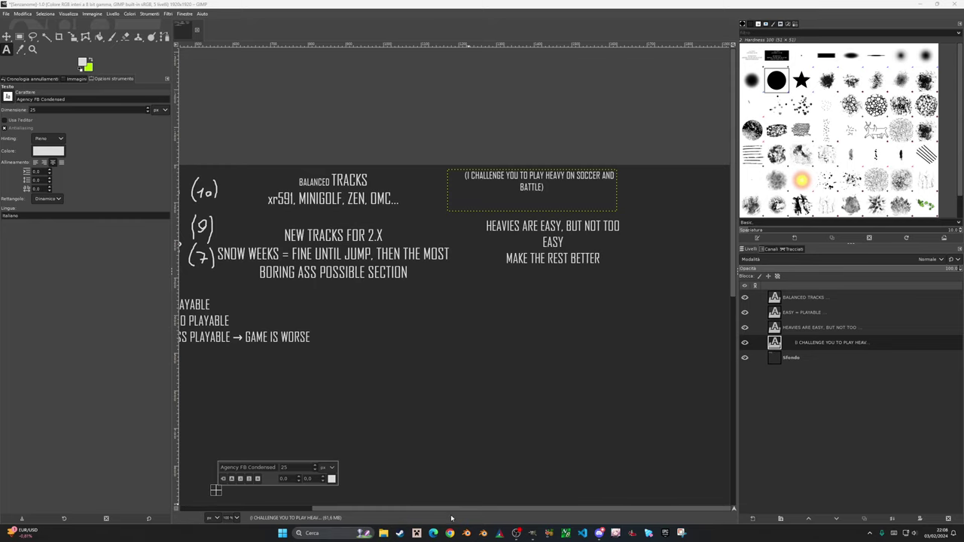
drag(448, 506, 285, 503)
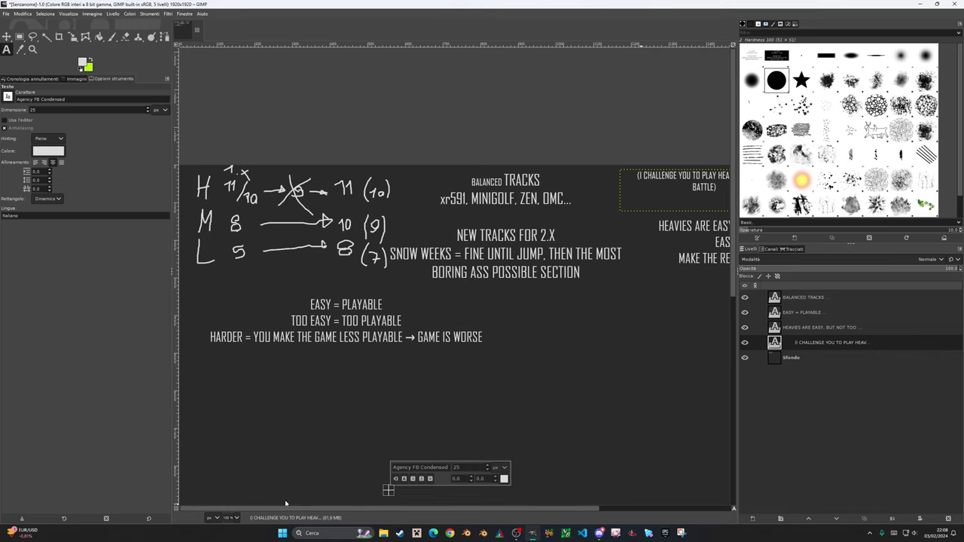
drag(285, 503, 331, 506)
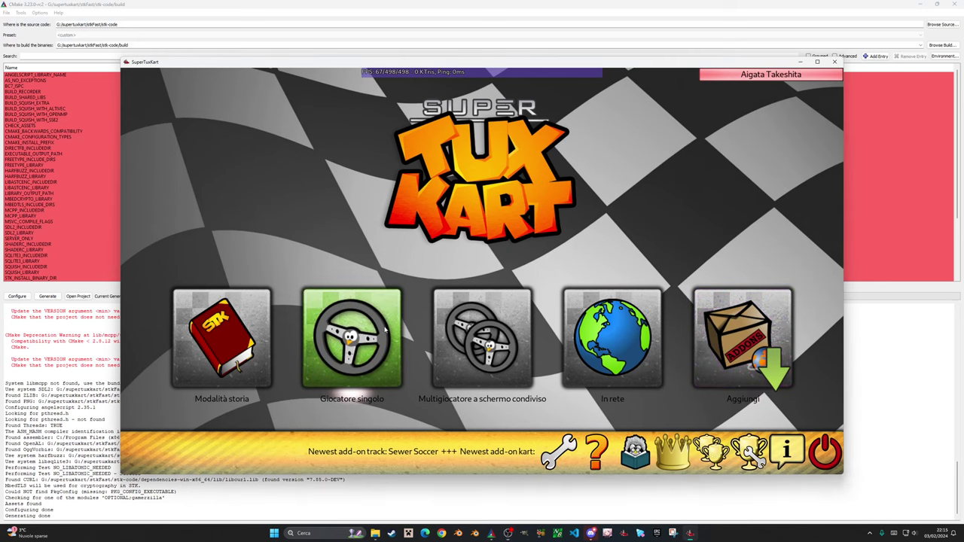
Start a single-player game as Puffy in normal race mode.
click(364, 330)
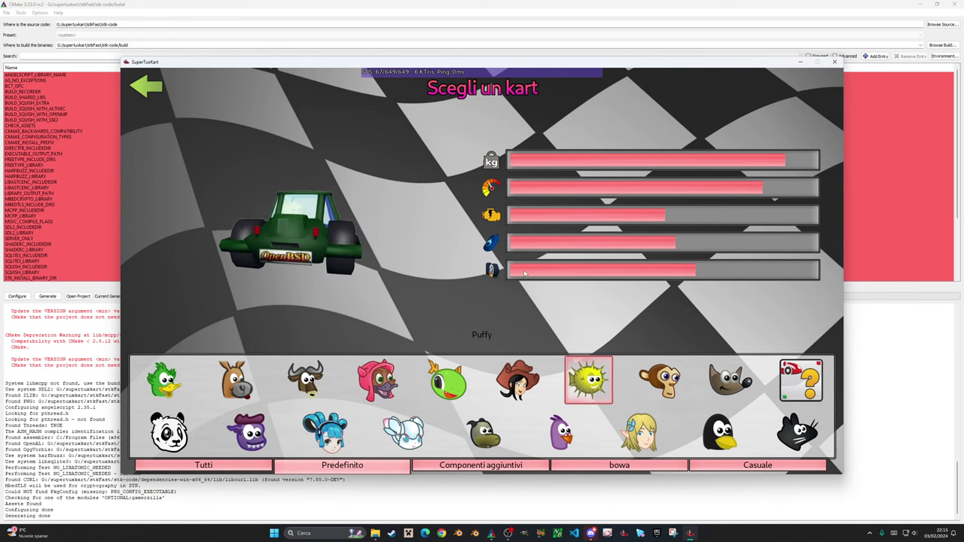
key(Return)
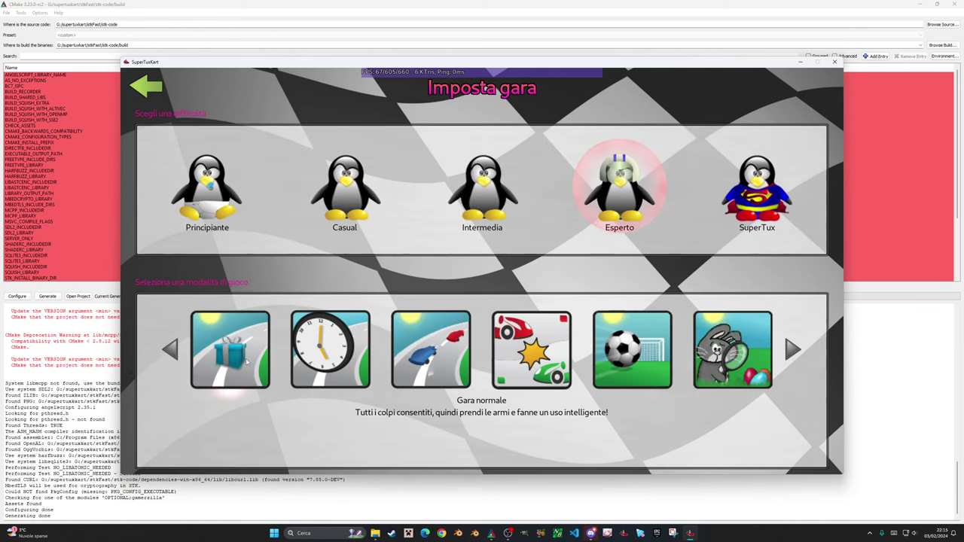
key(Right)
click(230, 350)
key(Right)
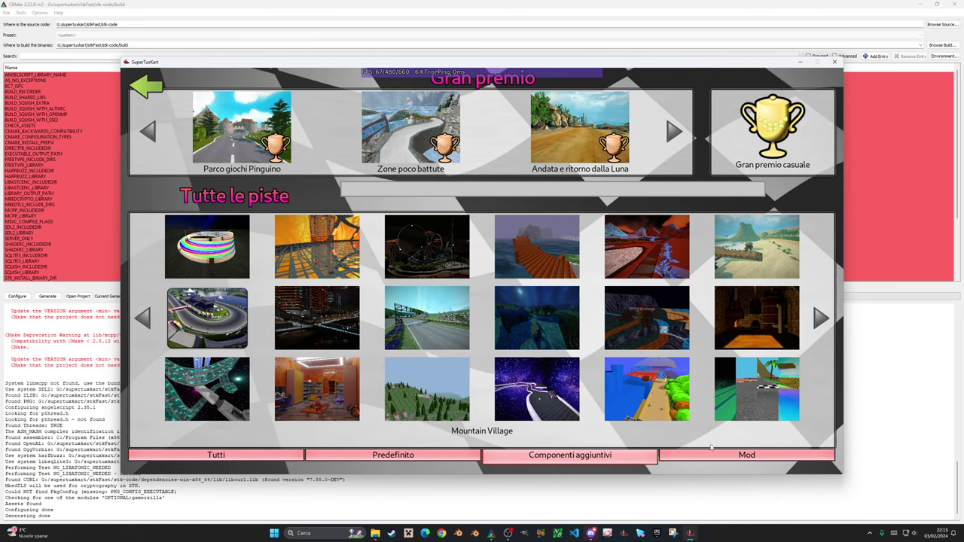
key(Right)
key(Down)
Pick Aula di matematica di Oliver from the standard tracks and lower AI karts to 5.
click(393, 455)
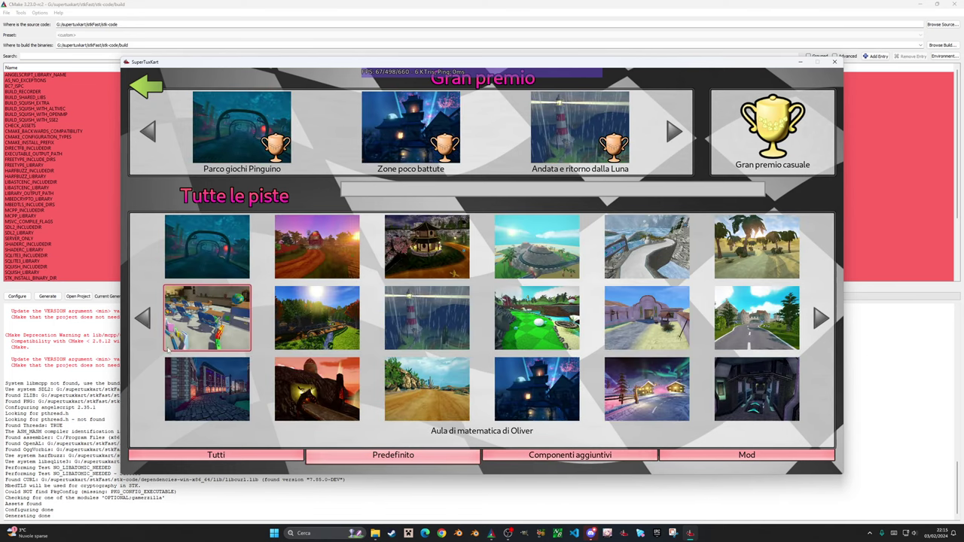
click(142, 319)
click(142, 318)
click(141, 319)
click(142, 319)
click(142, 319)
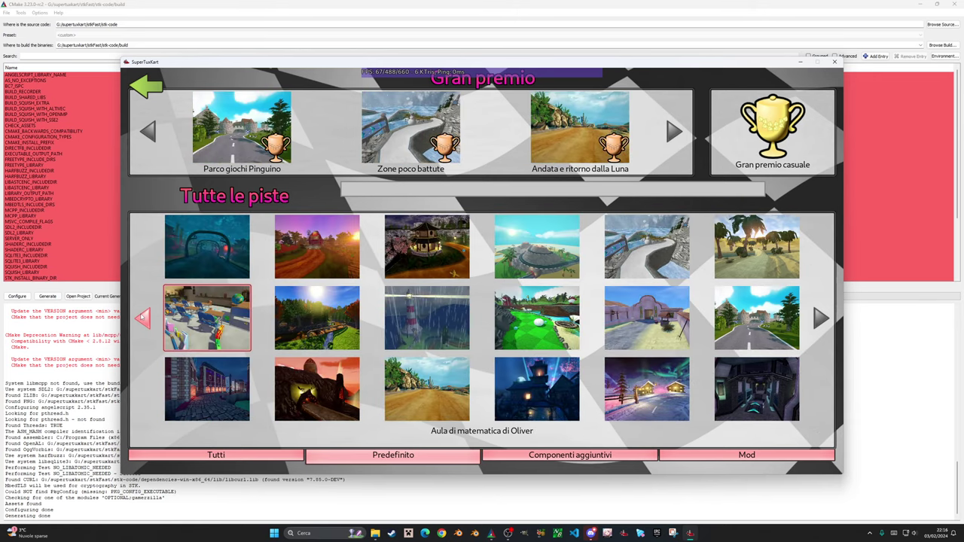
click(141, 319)
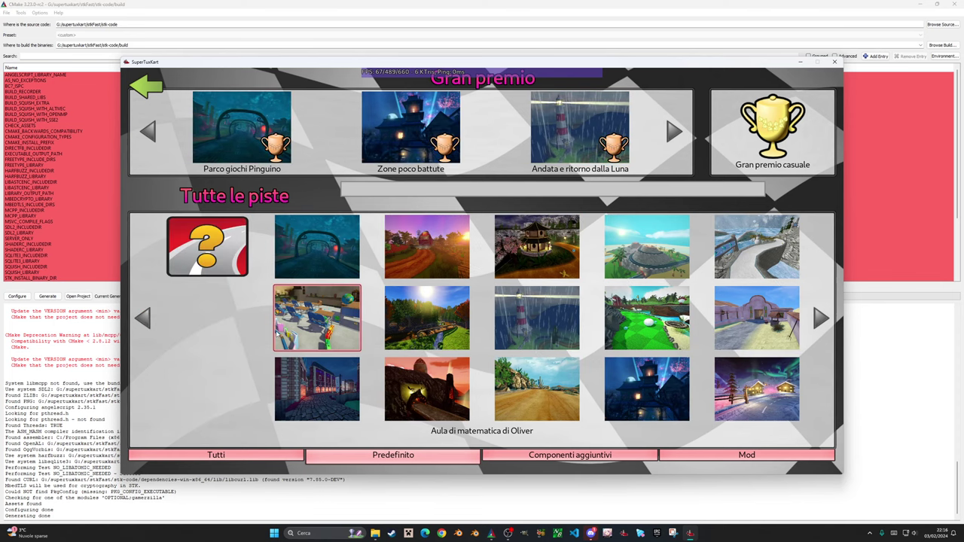
click(300, 329)
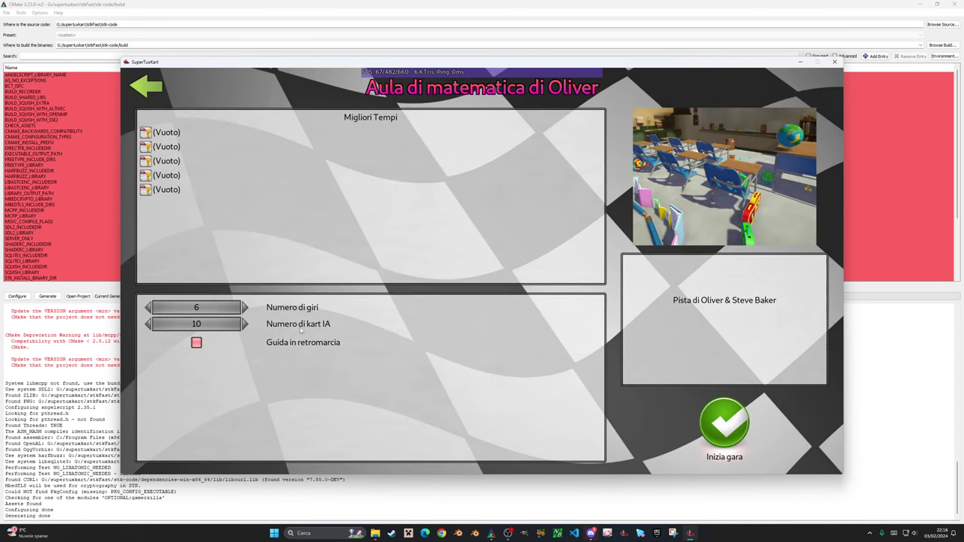
click(149, 323)
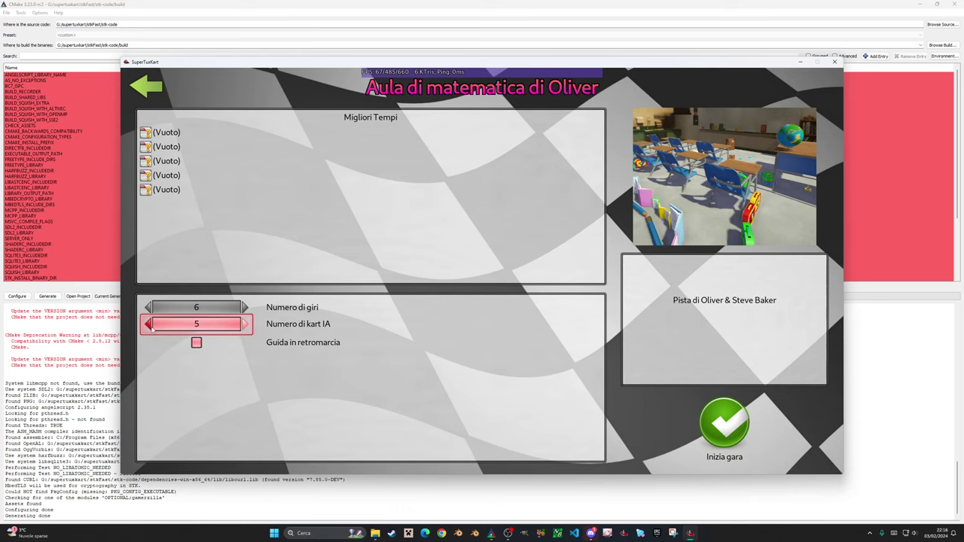
Start the six-lap Oliver's Math Class race and drift through corners to lap 3, in third place.
key(Return)
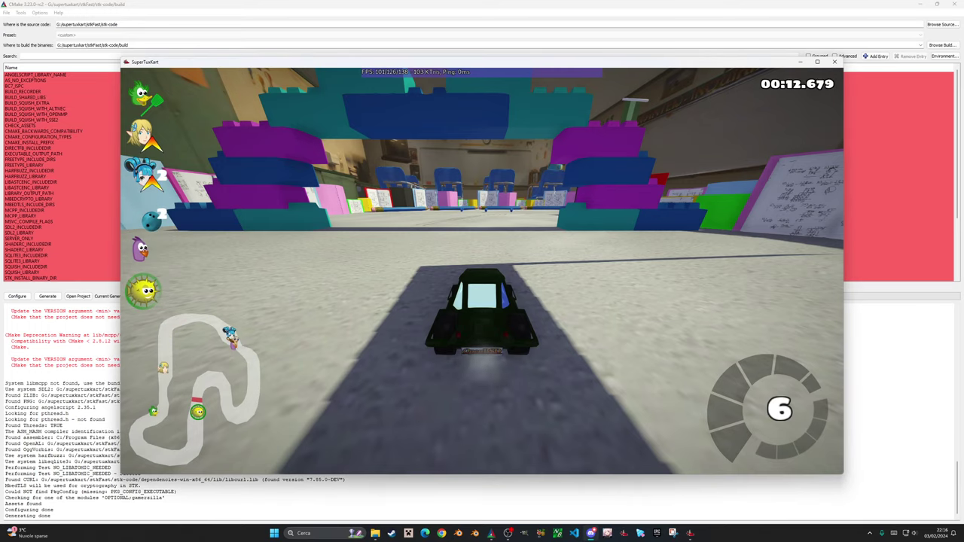
key(Up)
key(Left)
key(Up)
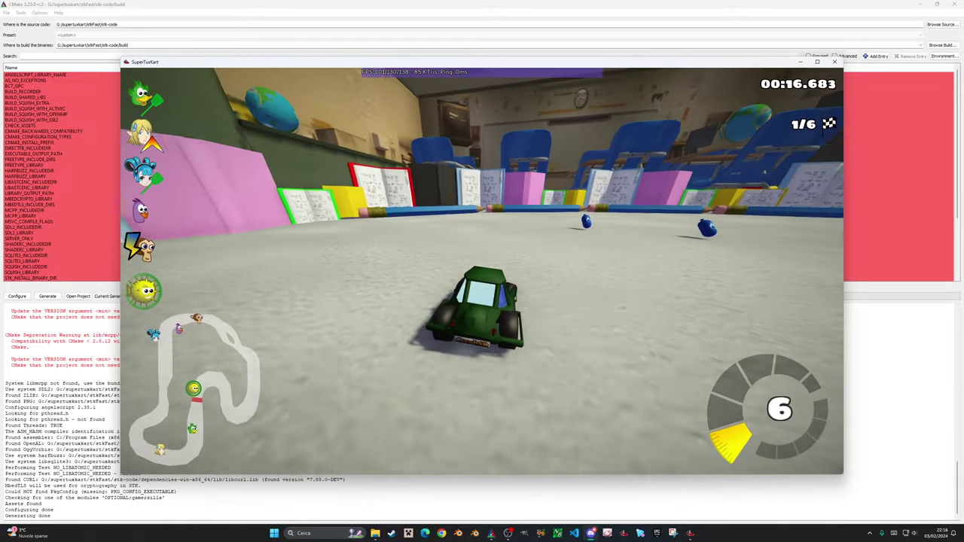
key(Up)
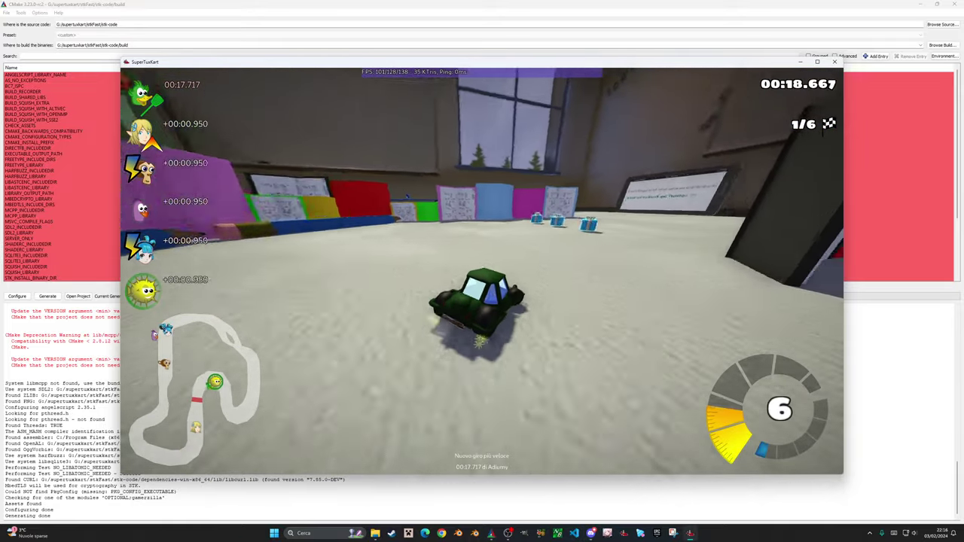
key(Up)
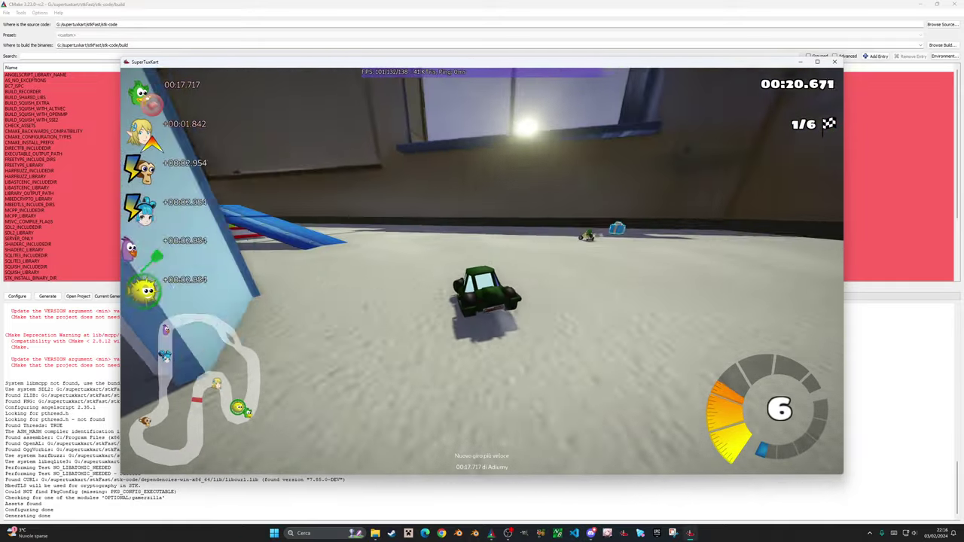
key(Up)
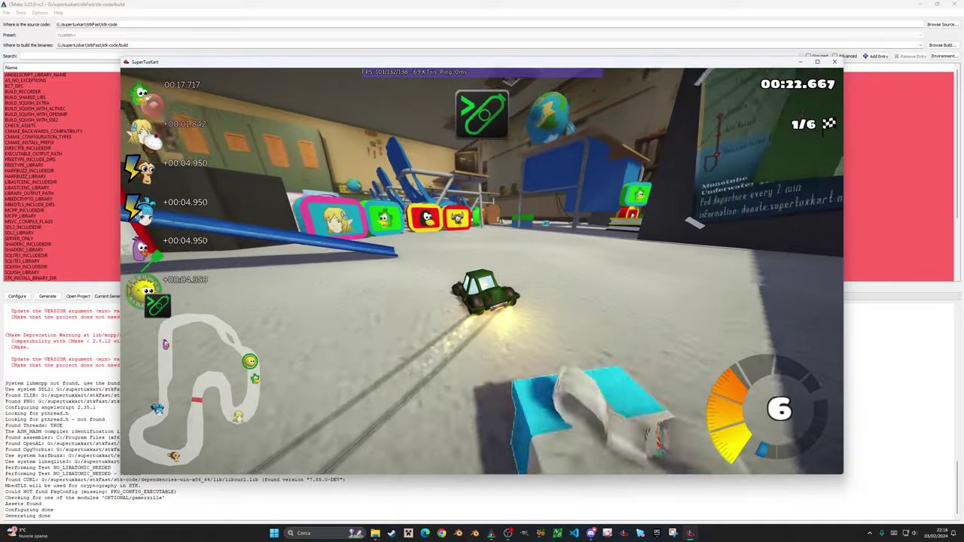
key(Up)
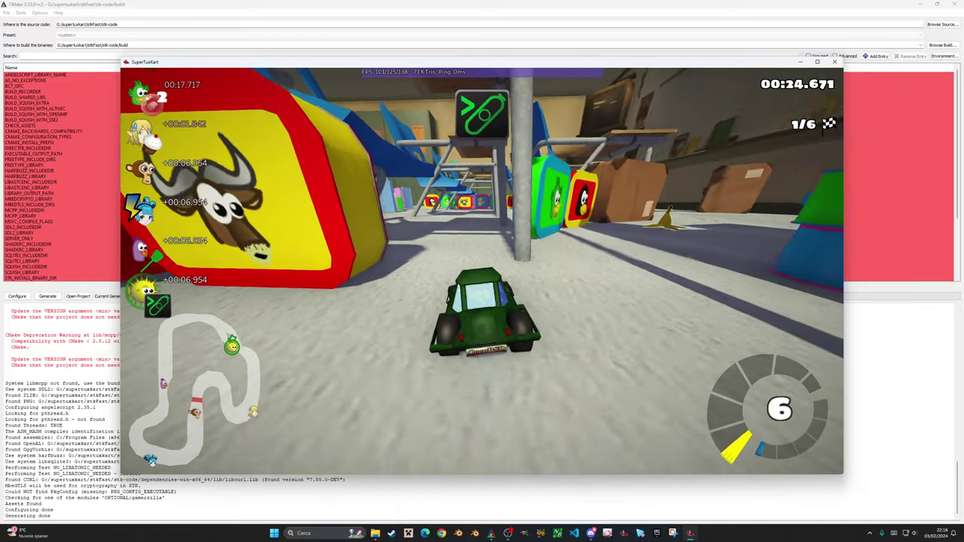
key(Up)
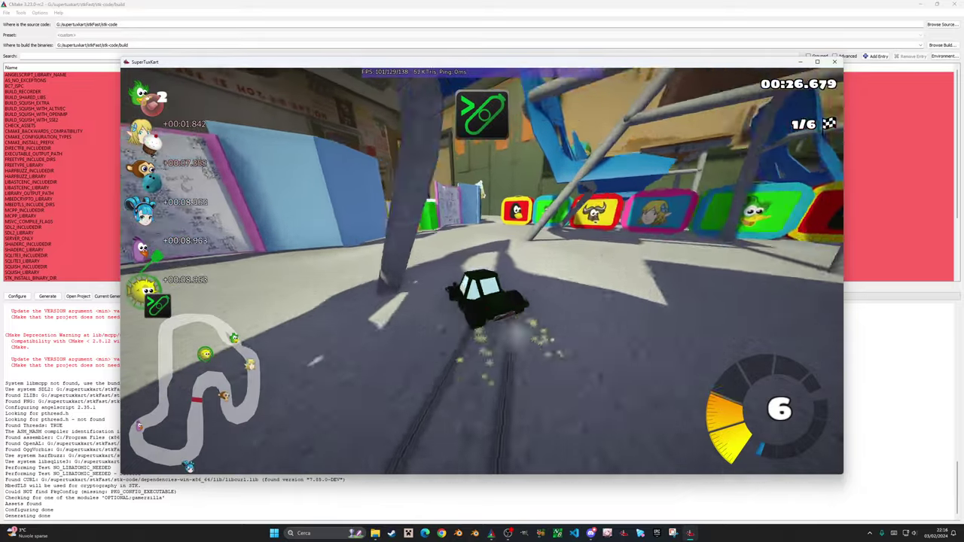
key(Up)
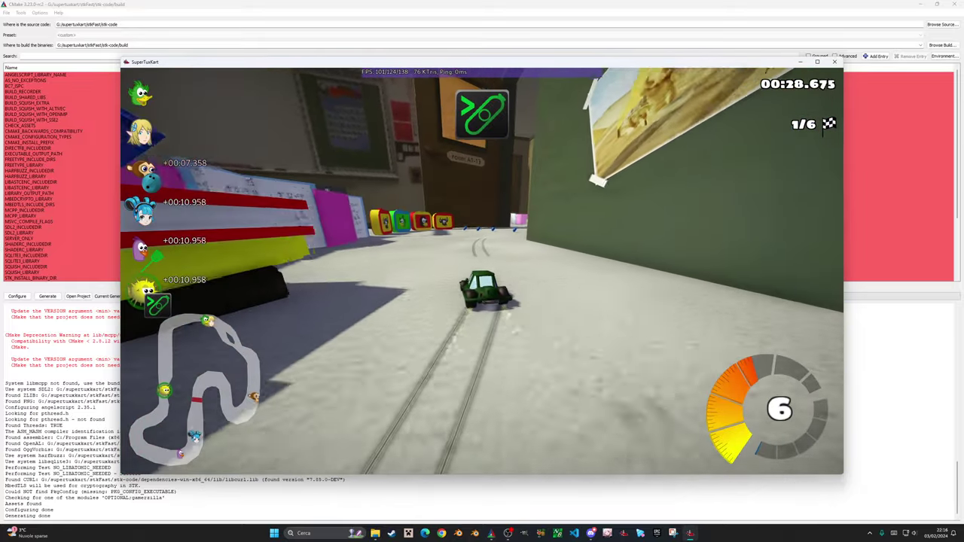
key(Up)
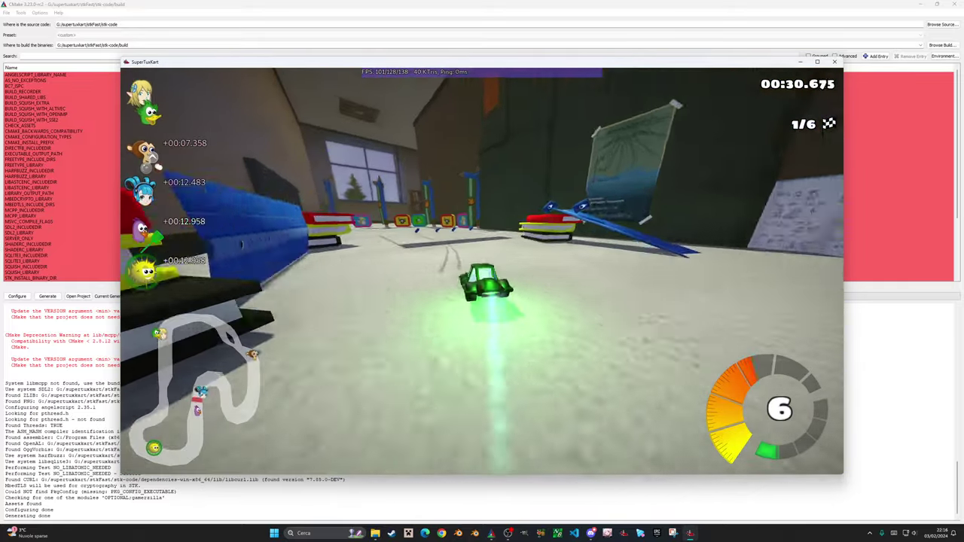
key(Up)
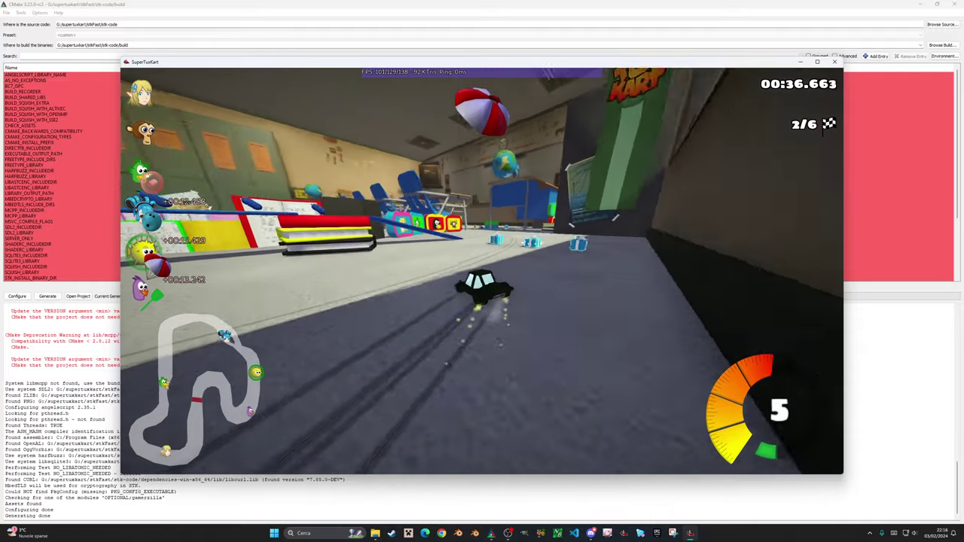
key(Up)
key(Up)
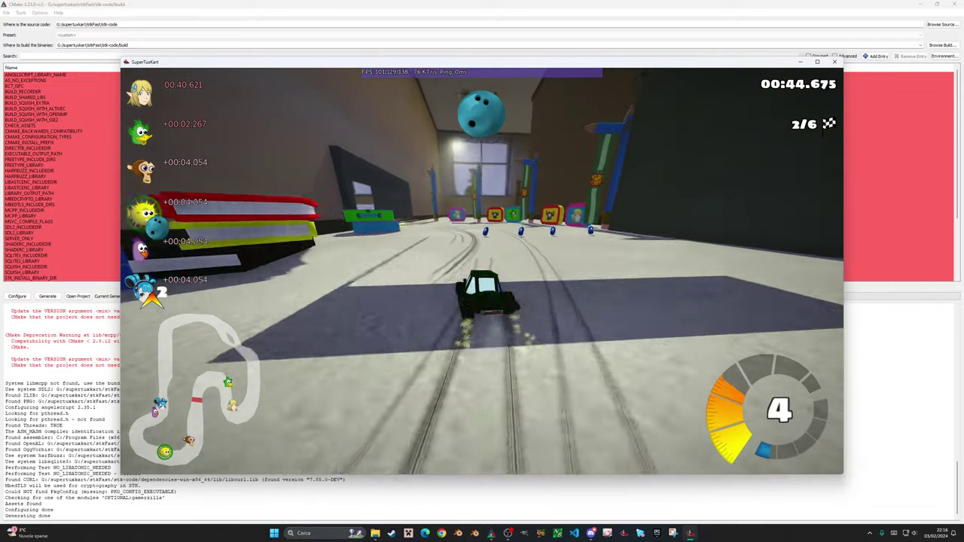
key(Up)
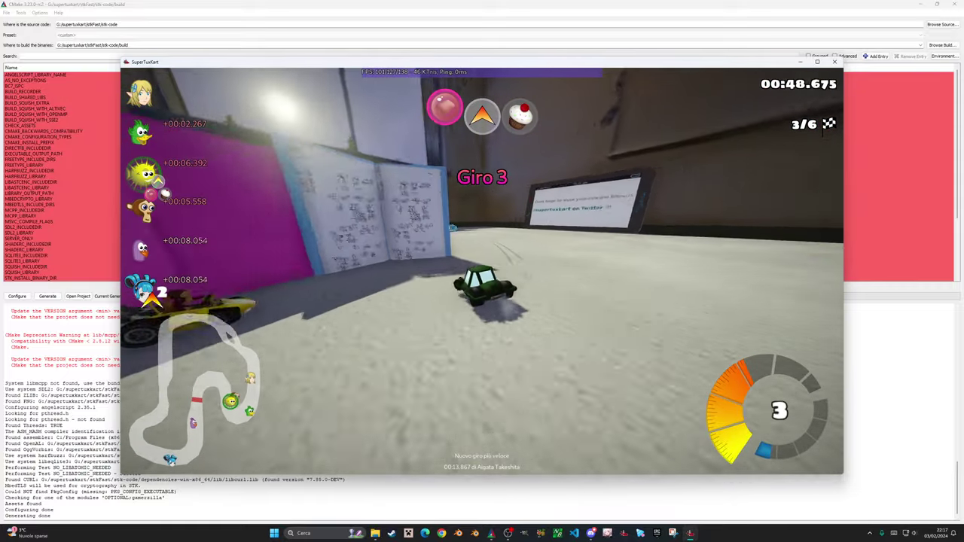
key(Up)
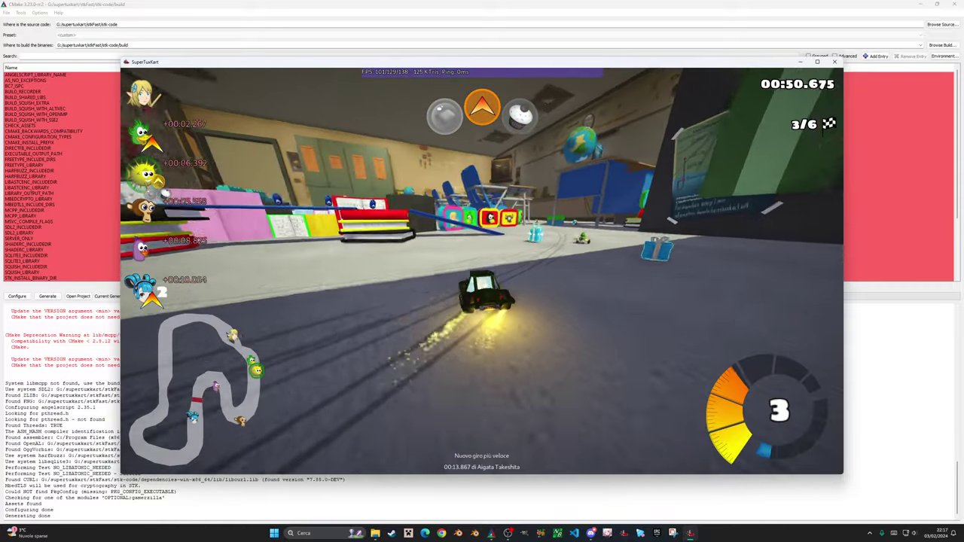
Drift left through the remaining Oliver's Math Class laps to finish first.
key(Left)
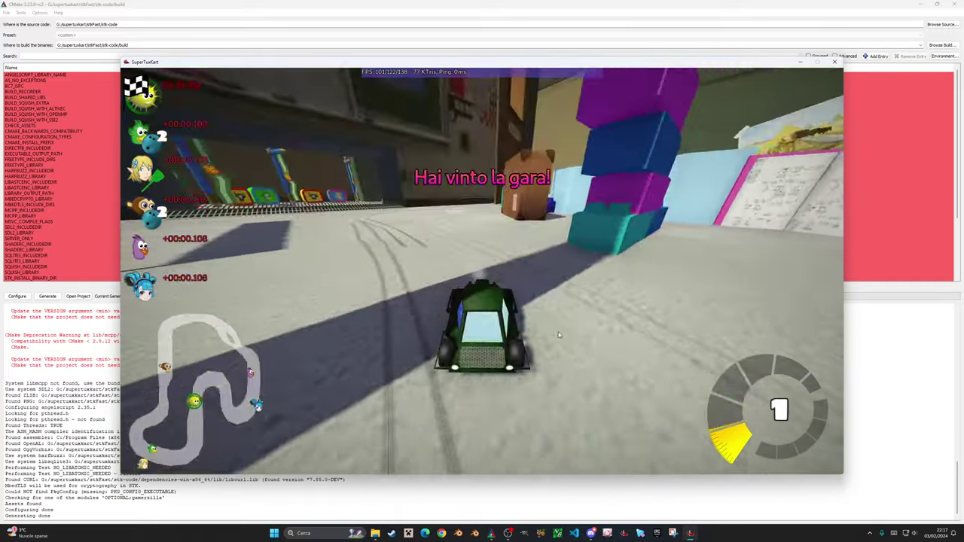
Quit the current race and start a new one on Stagno di Nessie.
key(Escape)
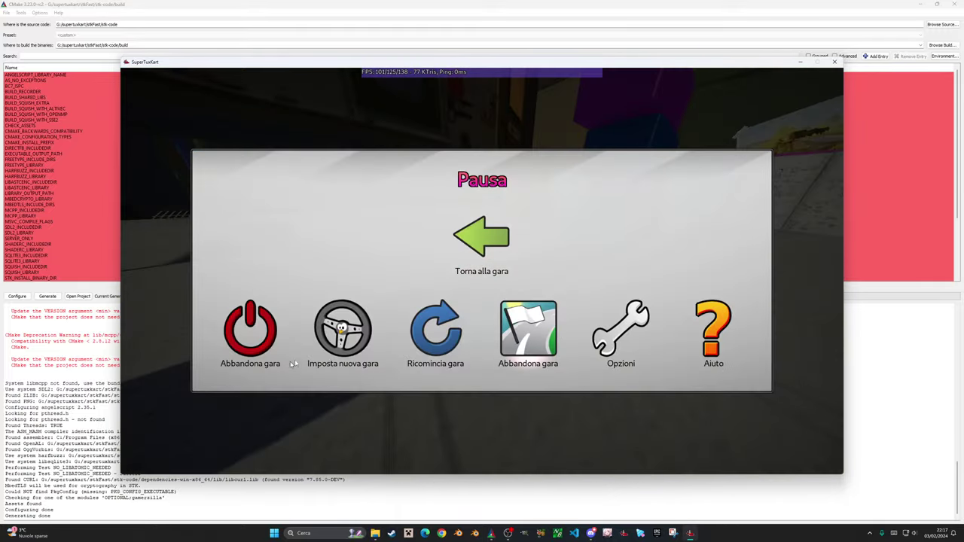
click(301, 363)
key(Return)
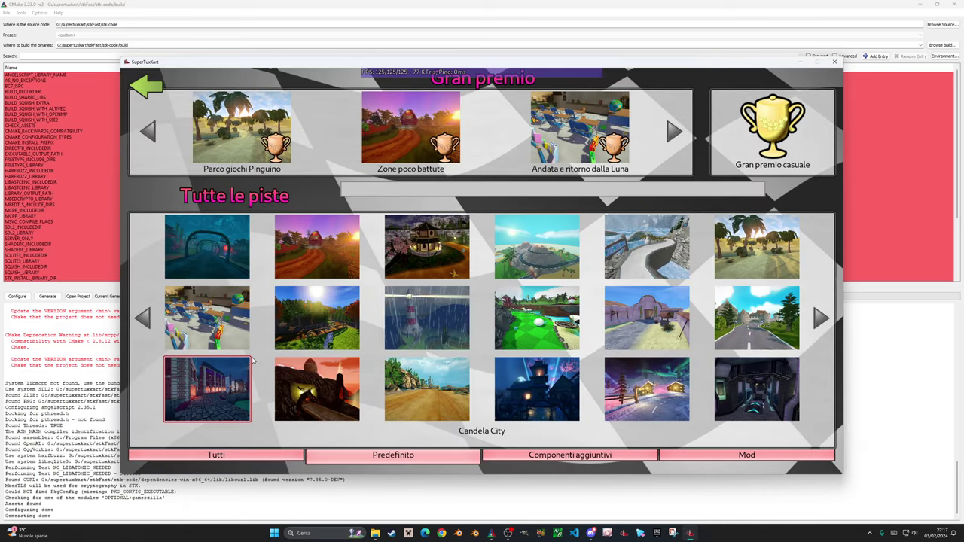
click(756, 318)
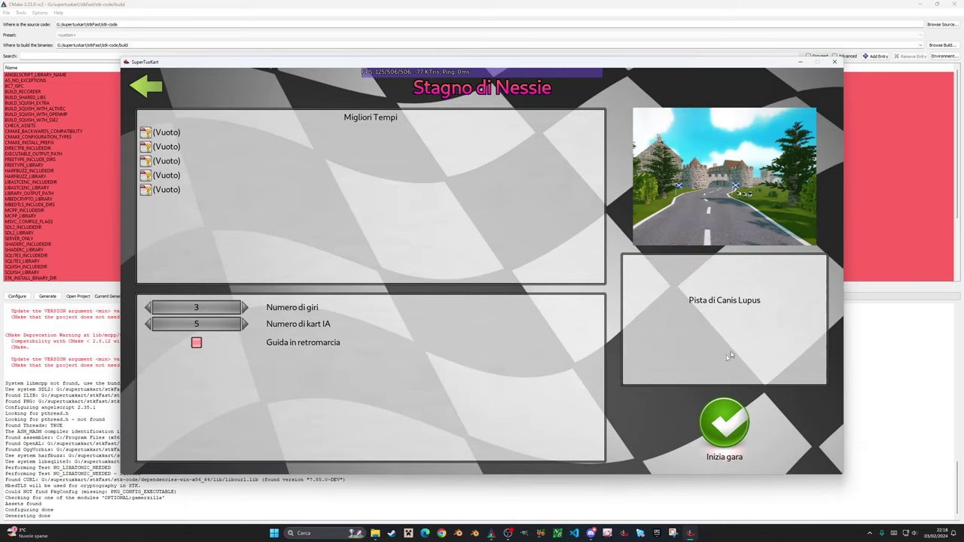
click(724, 421)
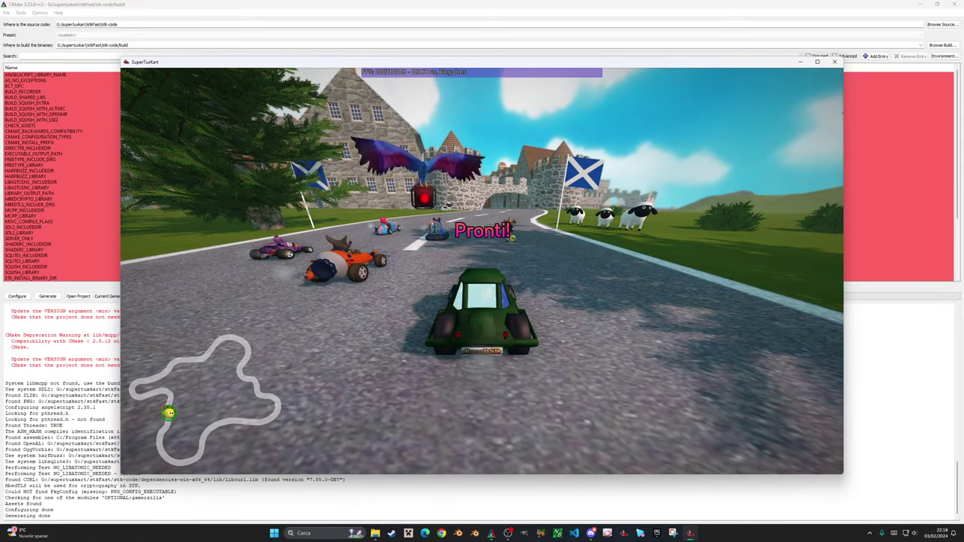
Race lap 1 through the castle town and seaside road, taking the lead and firing the plunger.
key(Up)
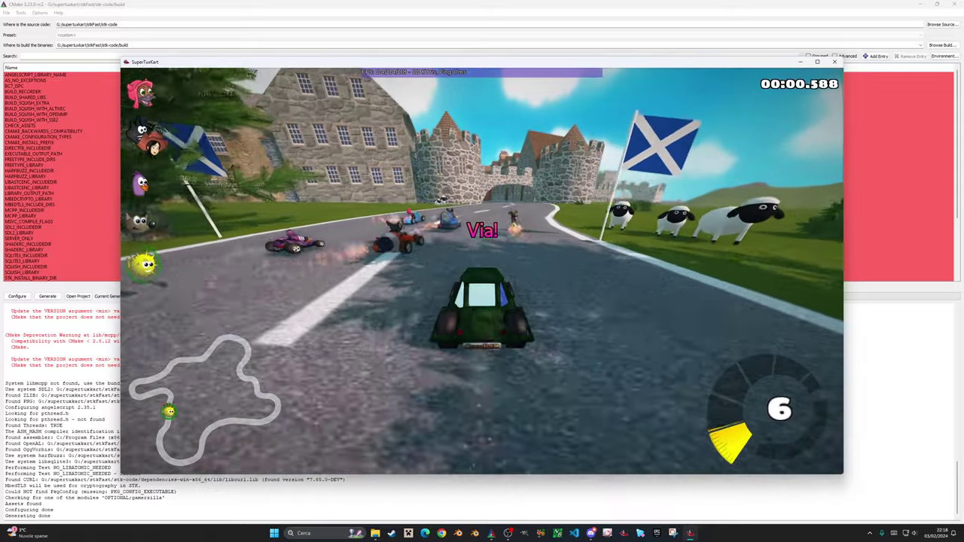
key(Up)
key(Right)
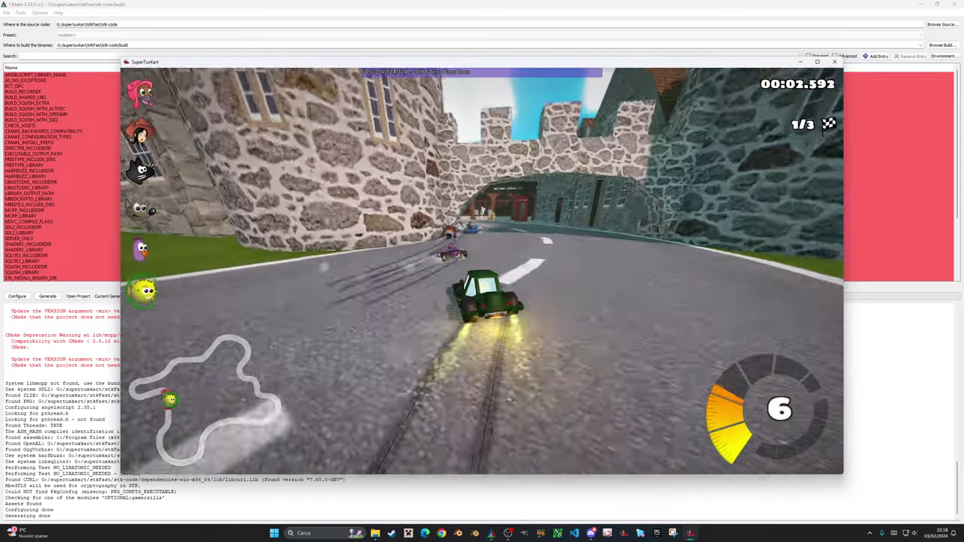
key(Up)
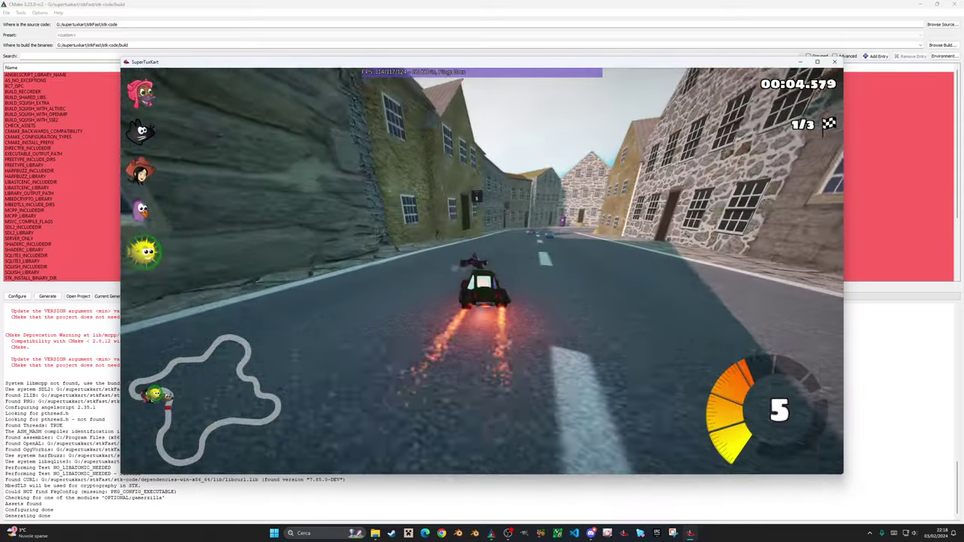
key(Left)
key(Up)
key(Right)
key(Up)
key(Right)
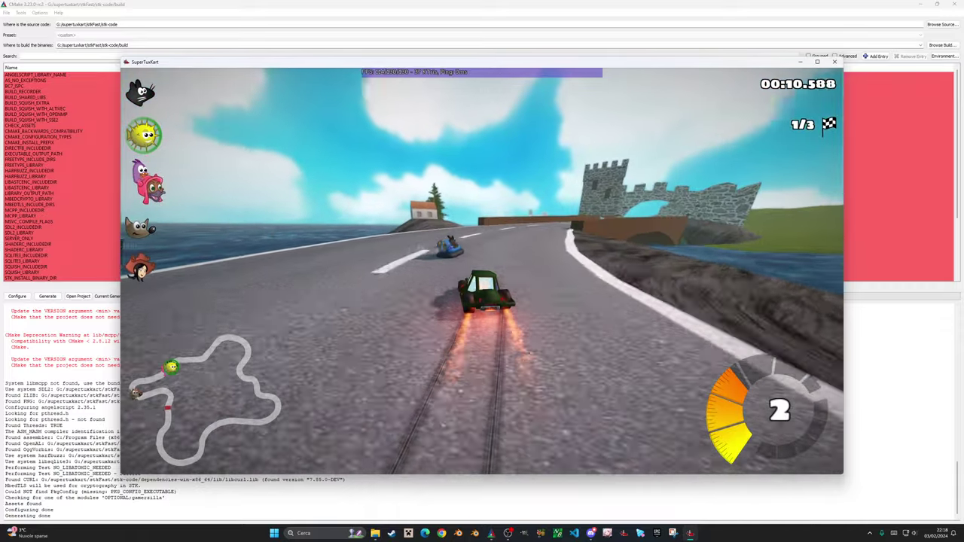
key(Up)
key(Left)
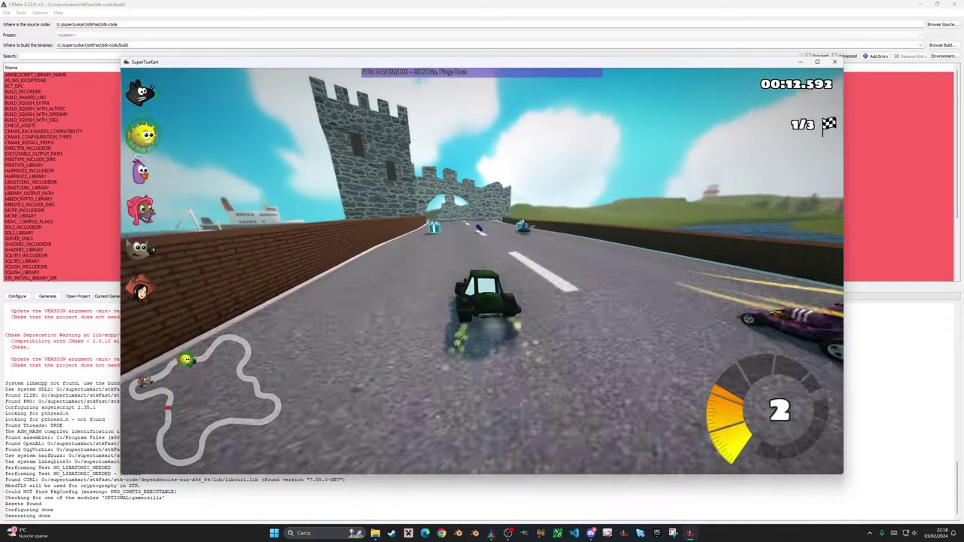
key(Up)
key(n)
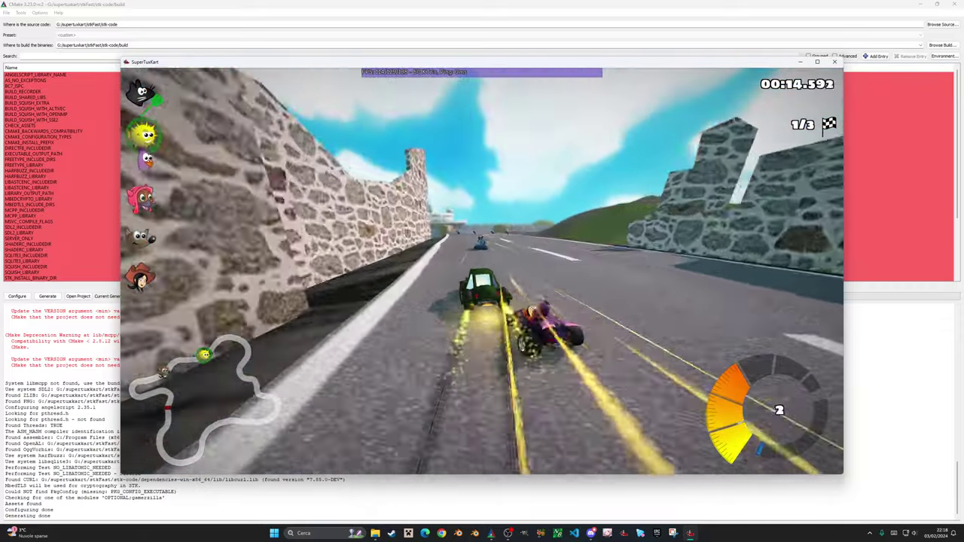
key(Up)
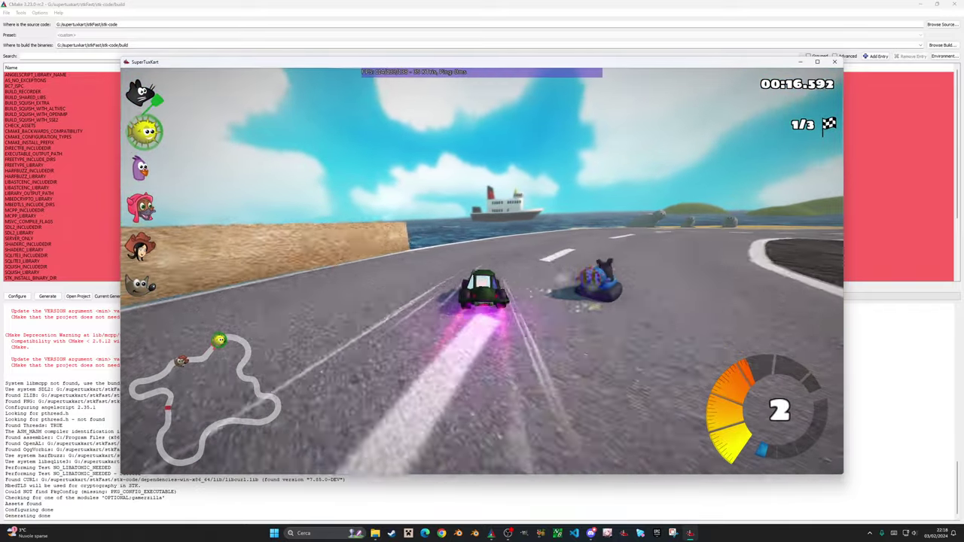
key(Up)
key(Right)
key(Left)
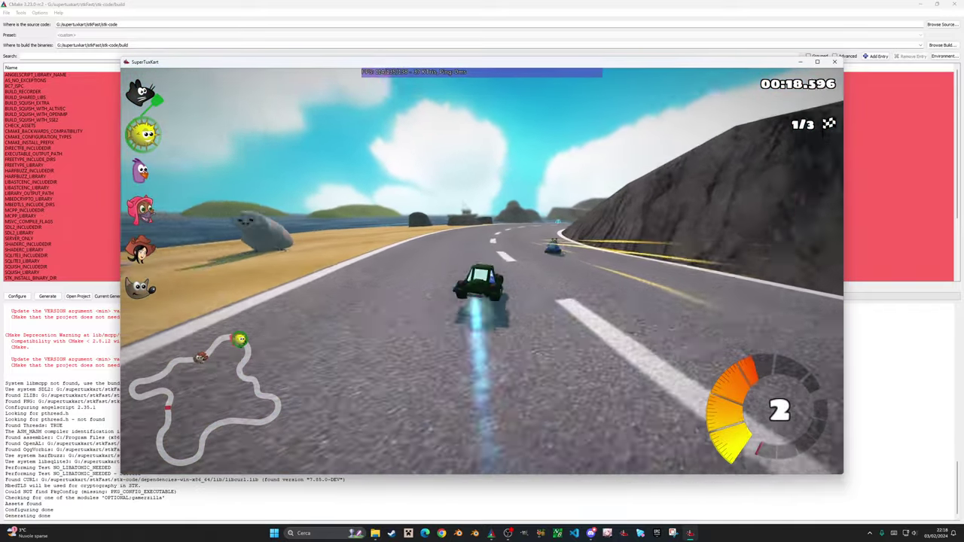
key(Up)
key(n)
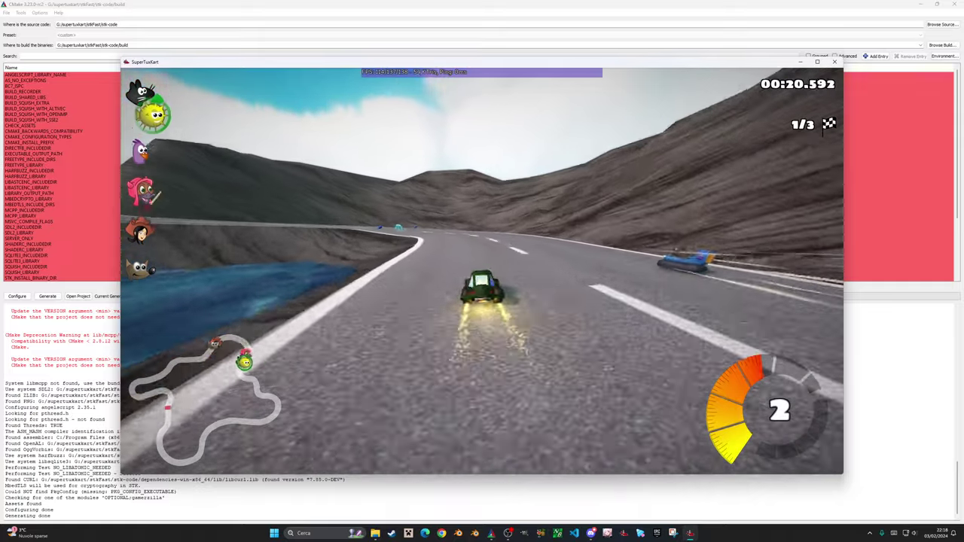
key(Up)
key(Left)
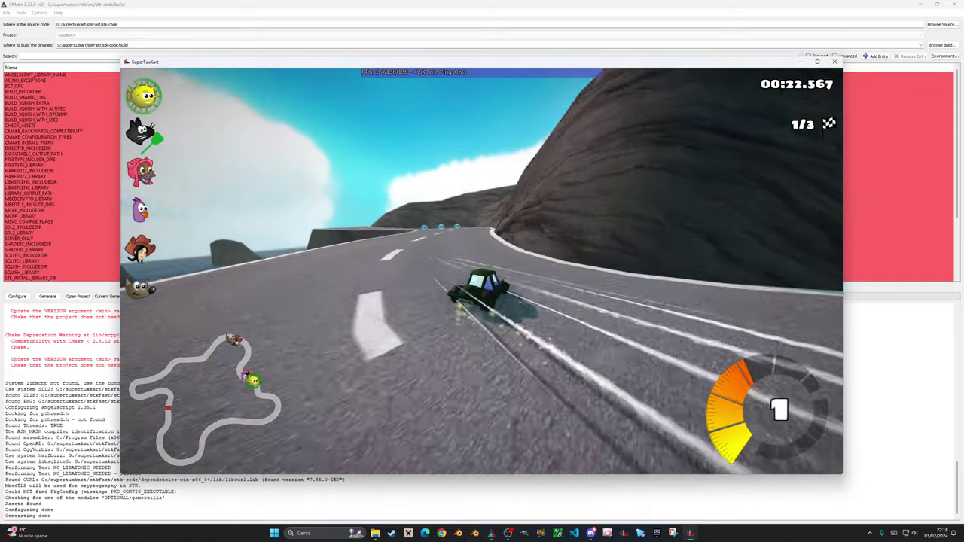
key(Up)
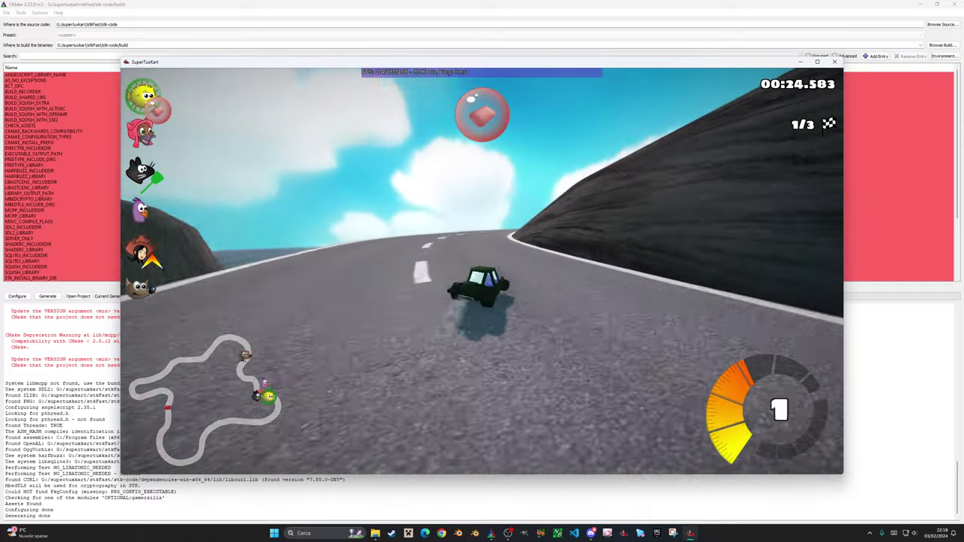
key(Up)
key(Right)
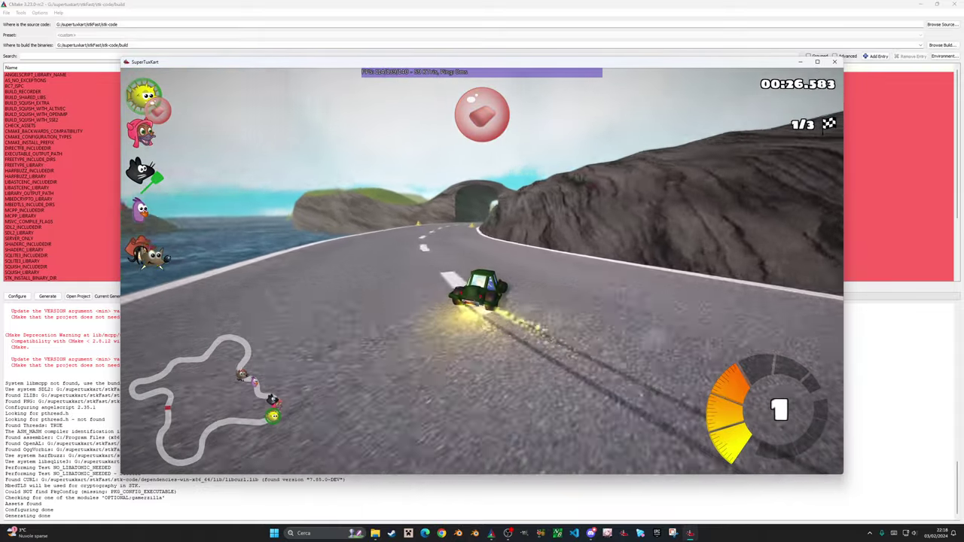
key(Up)
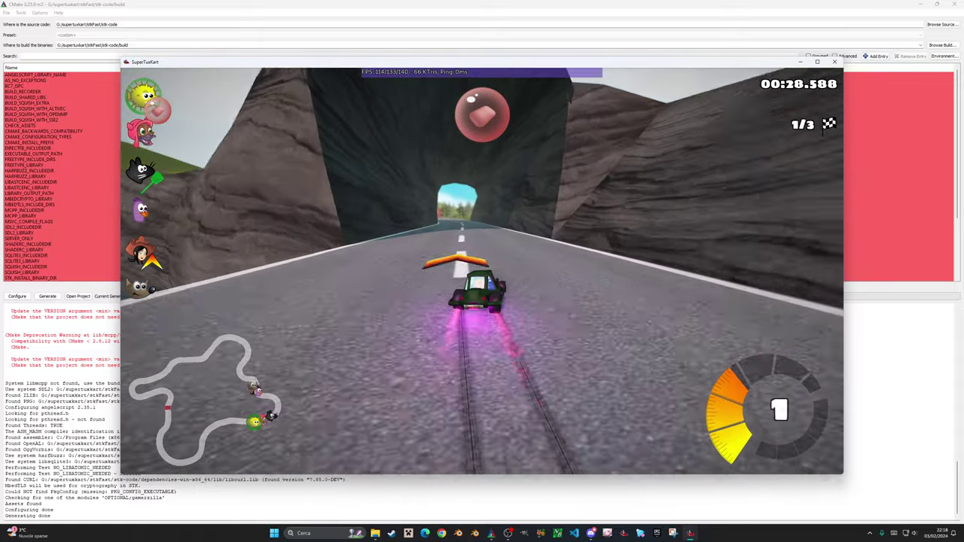
key(Up)
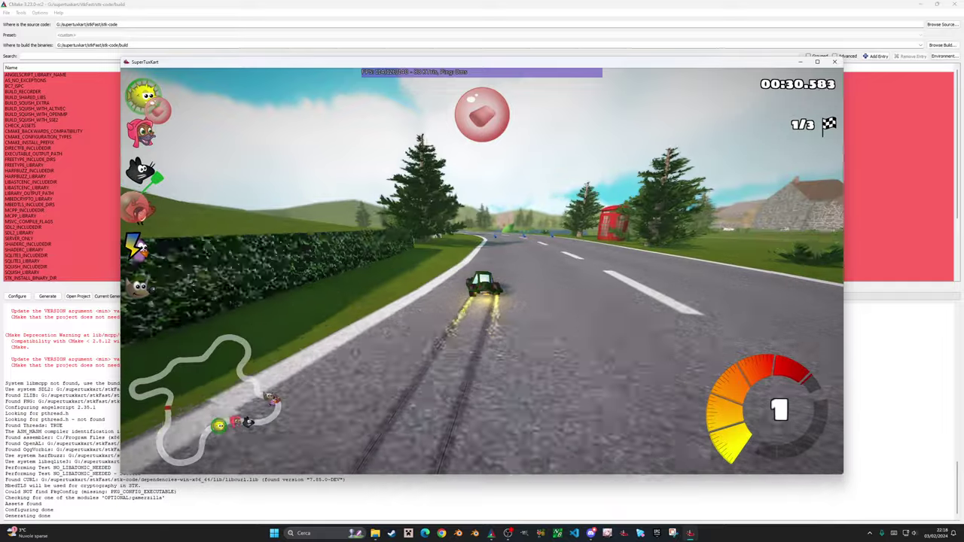
key(Up)
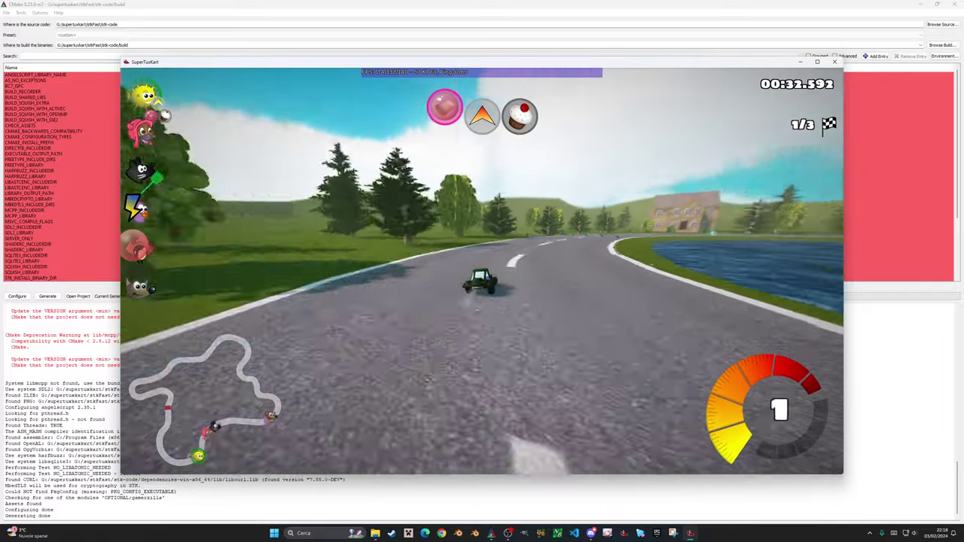
key(Up)
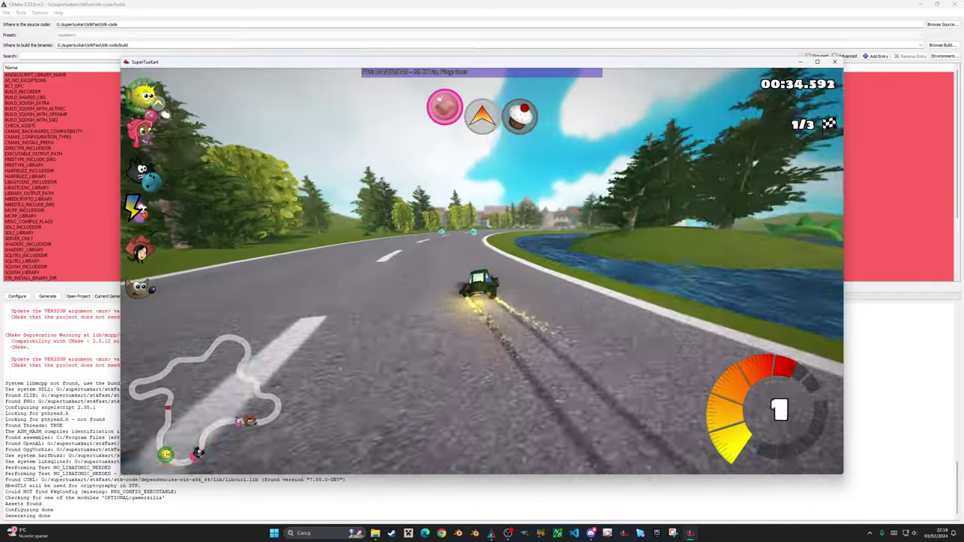
key(Up)
key(space)
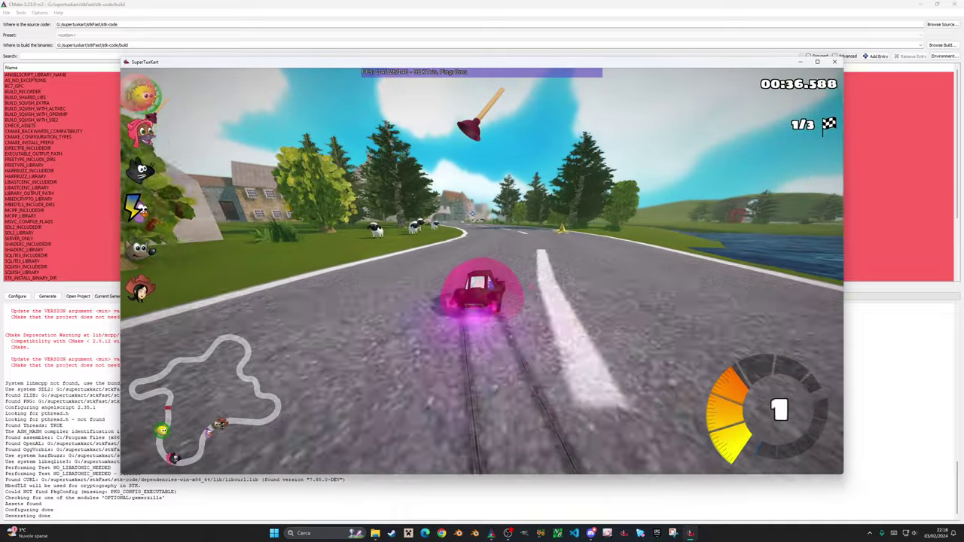
key(Up)
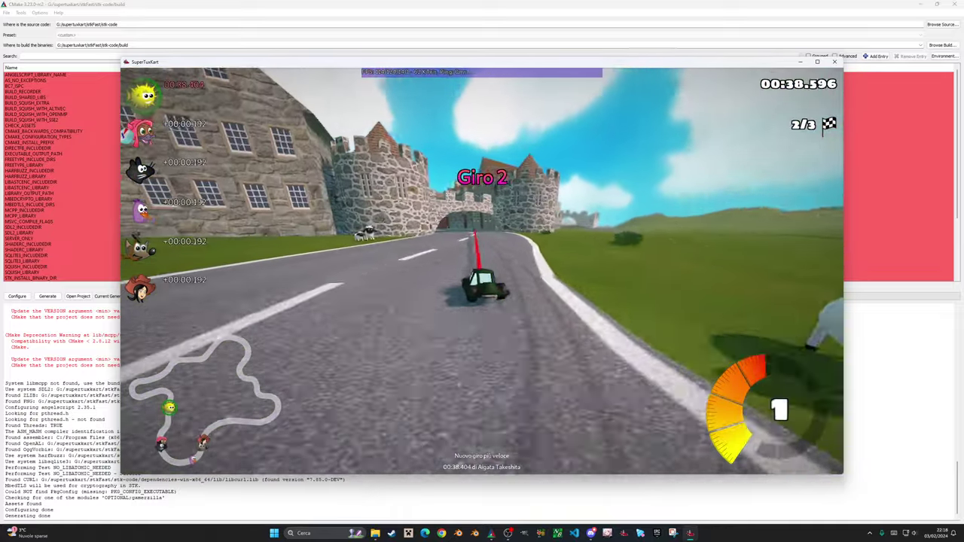
Race lap 2 past the harbour and castle, firing a bowling ball, into the final lap.
key(Up)
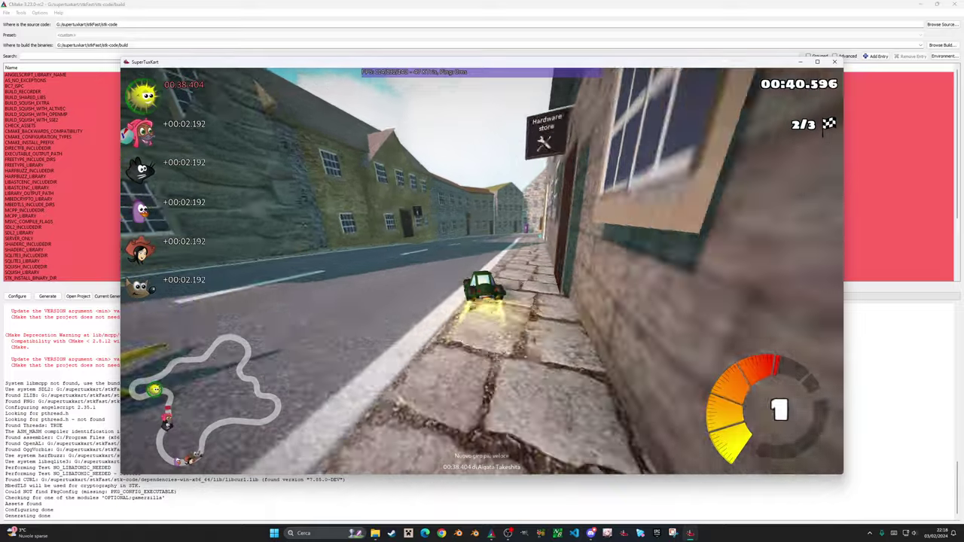
key(Up)
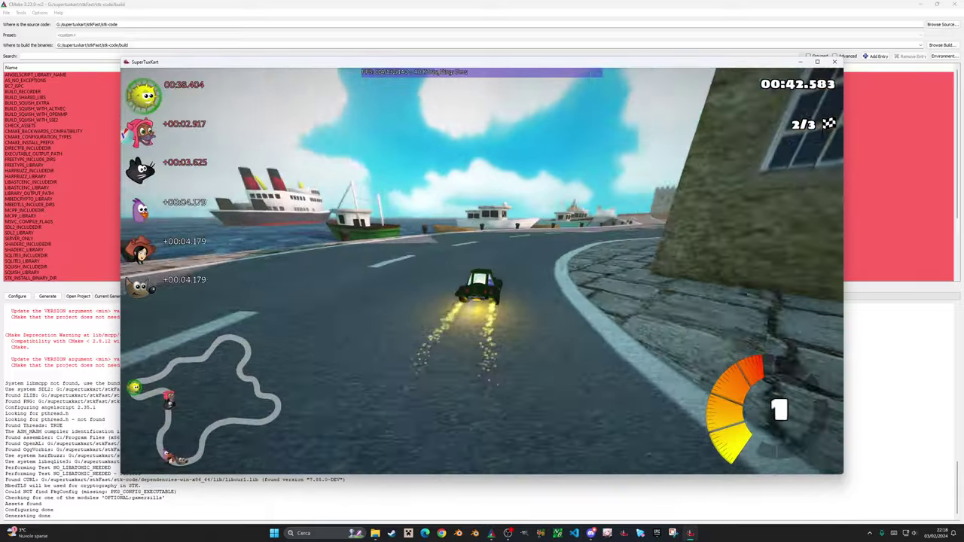
key(Up)
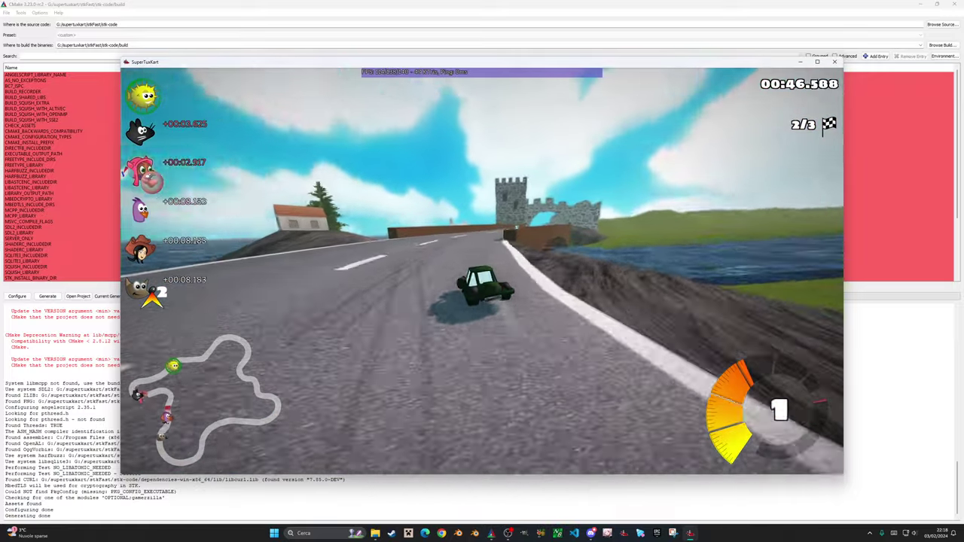
key(Up)
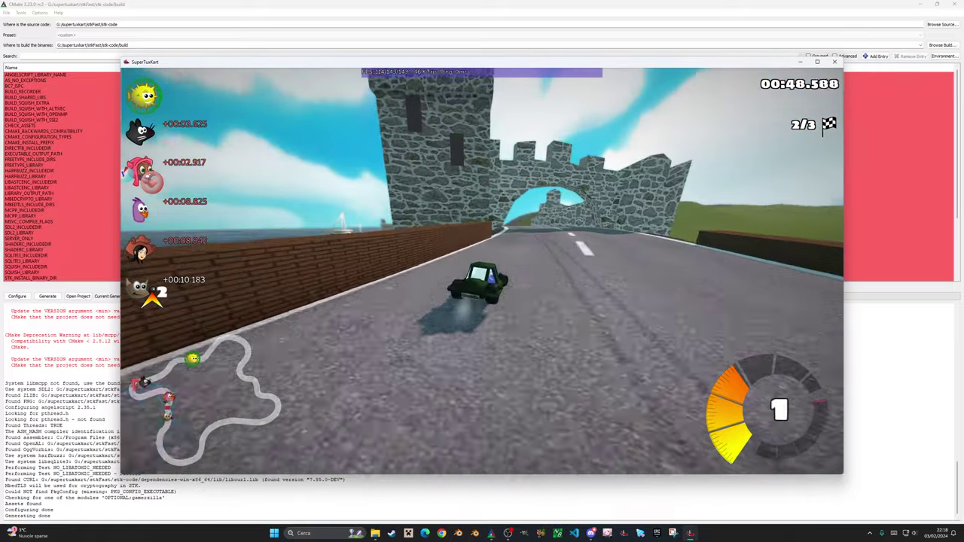
key(Up)
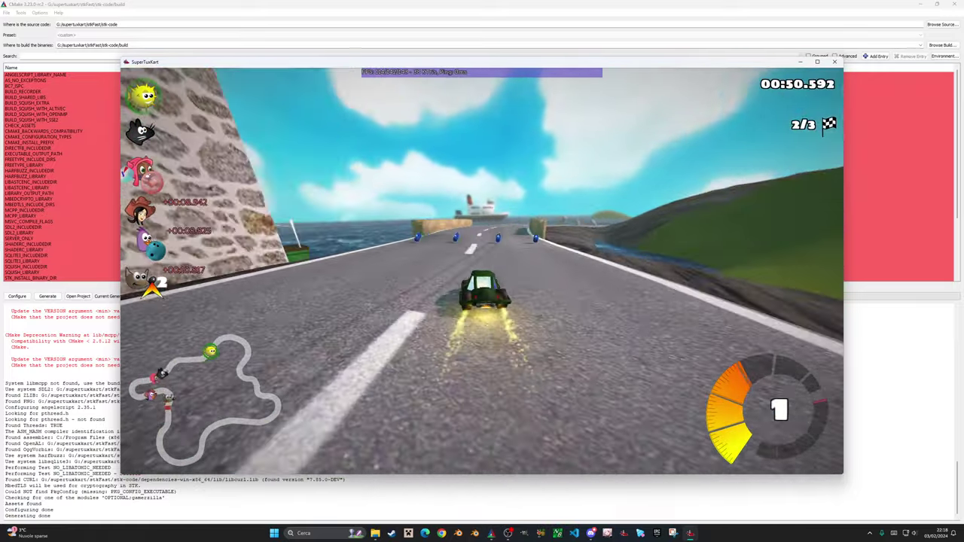
key(Up)
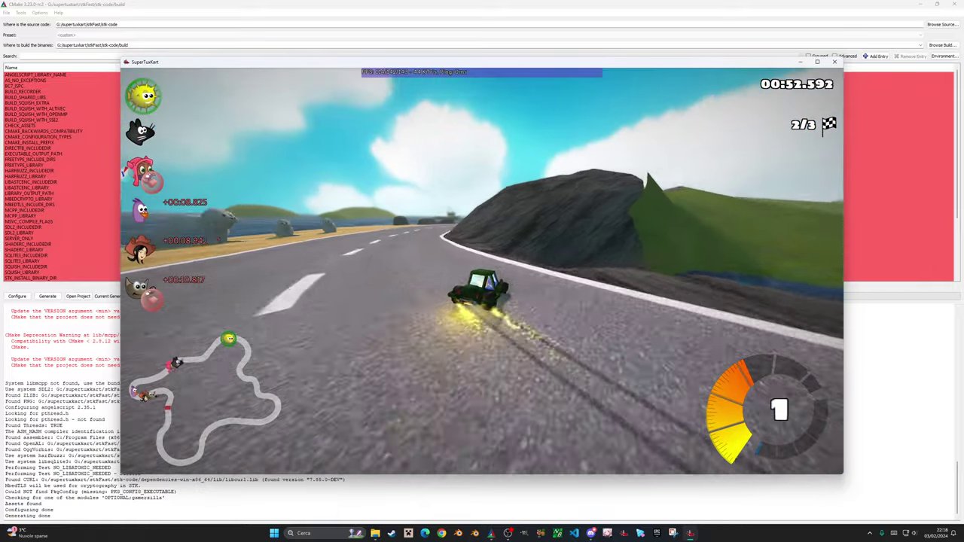
key(Up)
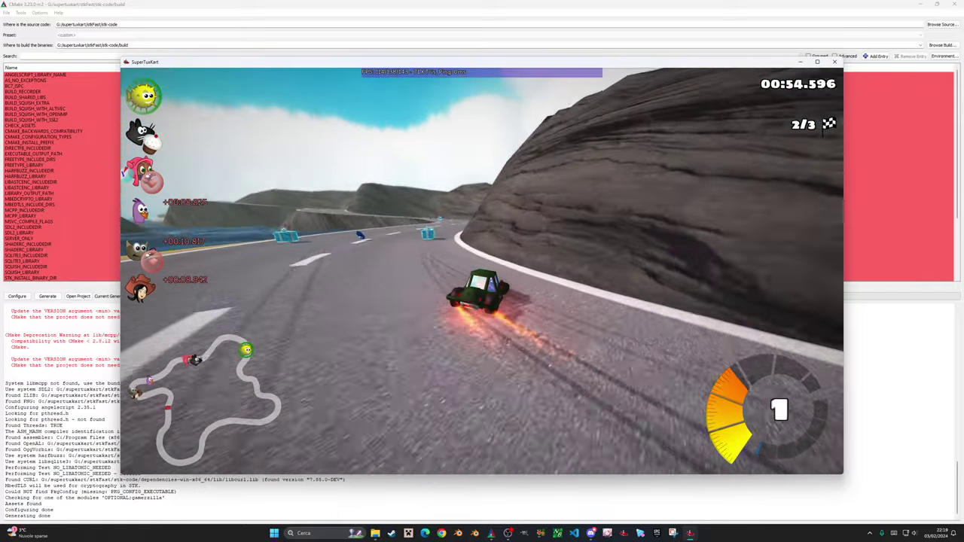
key(Up)
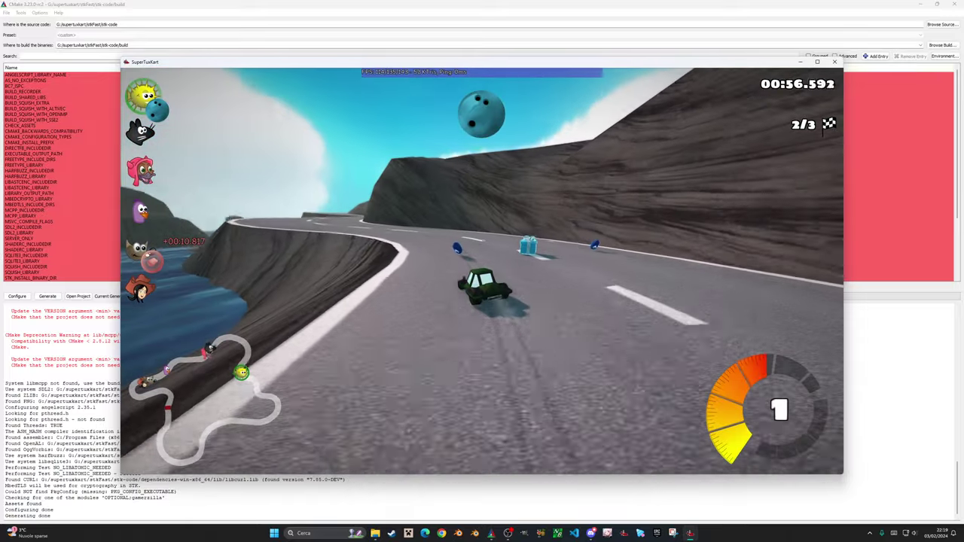
key(Up)
key(Up)
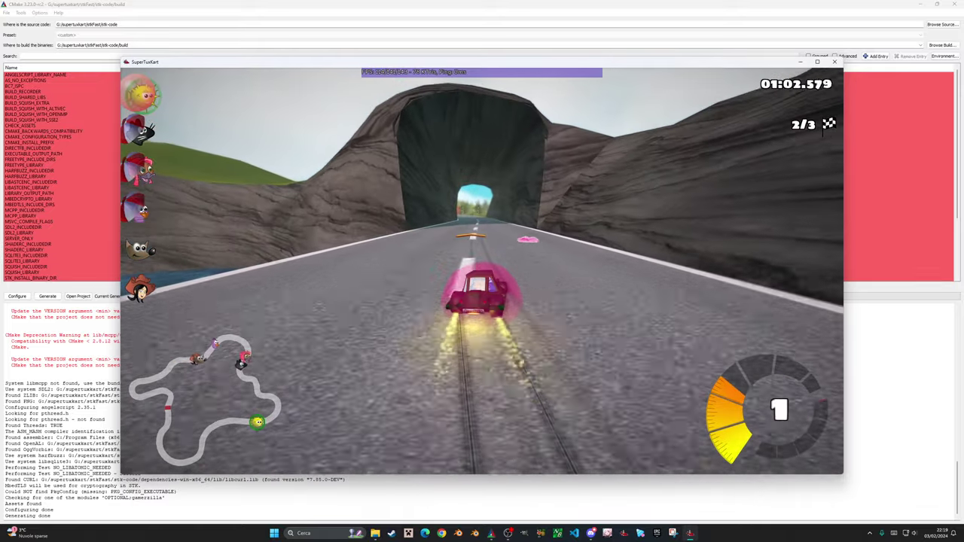
key(Up)
key(Up)
key(Up)
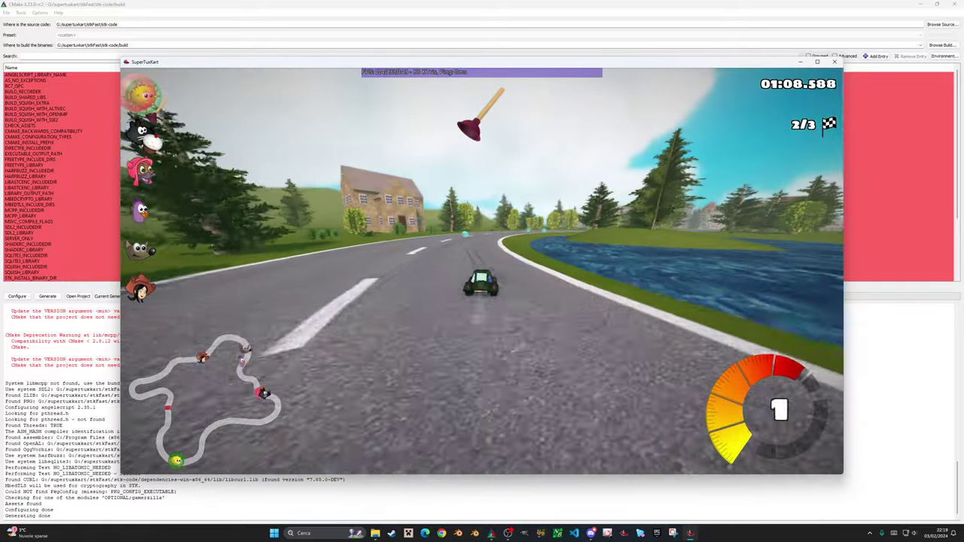
key(Up)
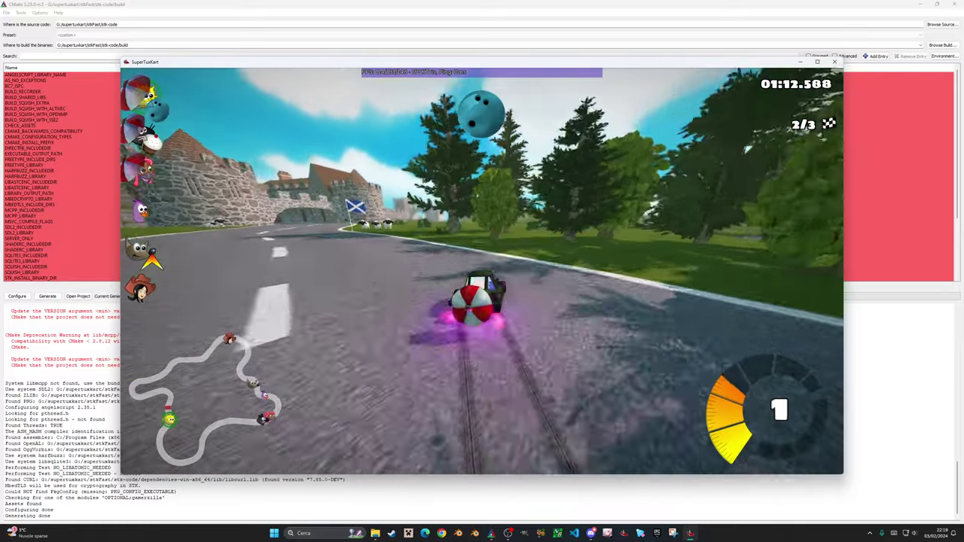
key(Up)
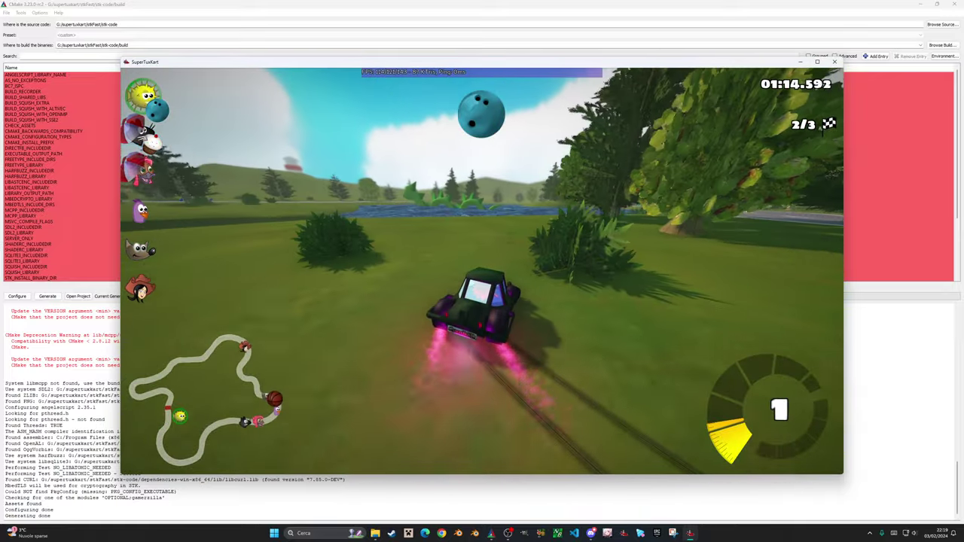
key(Up)
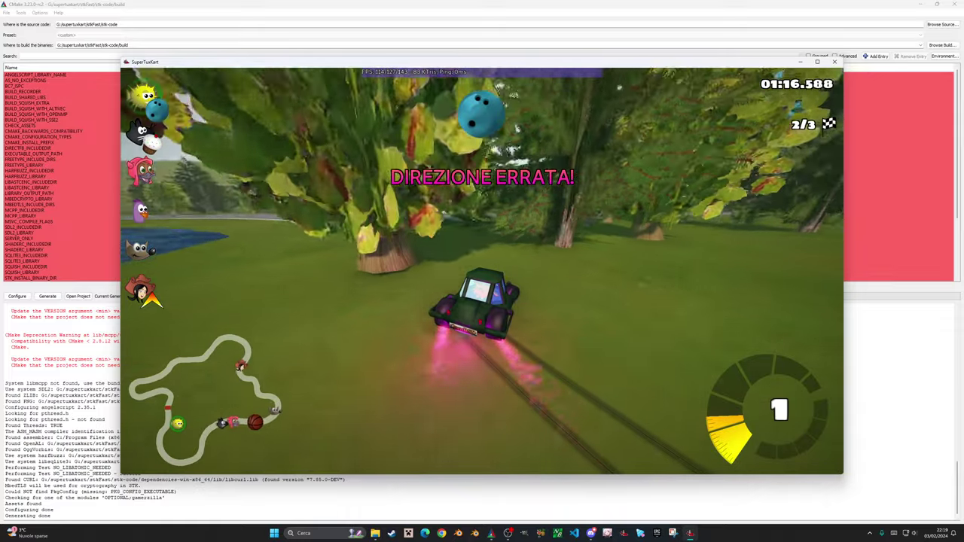
key(Up)
key(Up)
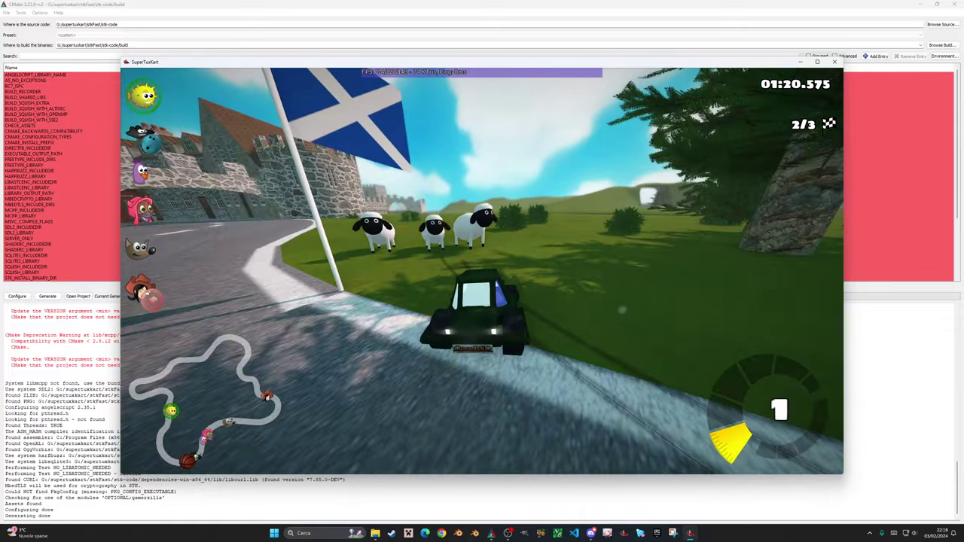
key(Up)
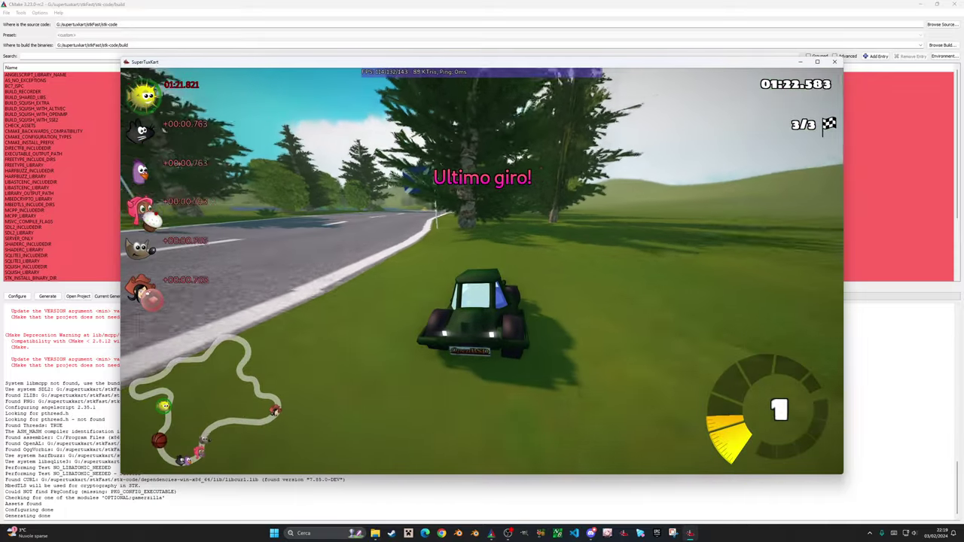
Set up a new race from the pause menu, confirm a kart, and start on Minigolf.
key(Escape)
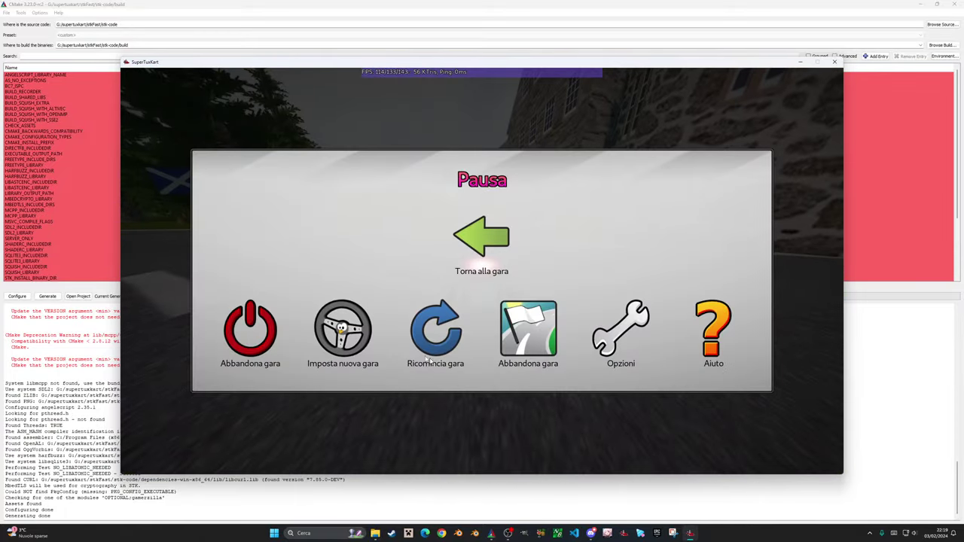
click(343, 339)
key(Escape)
click(367, 332)
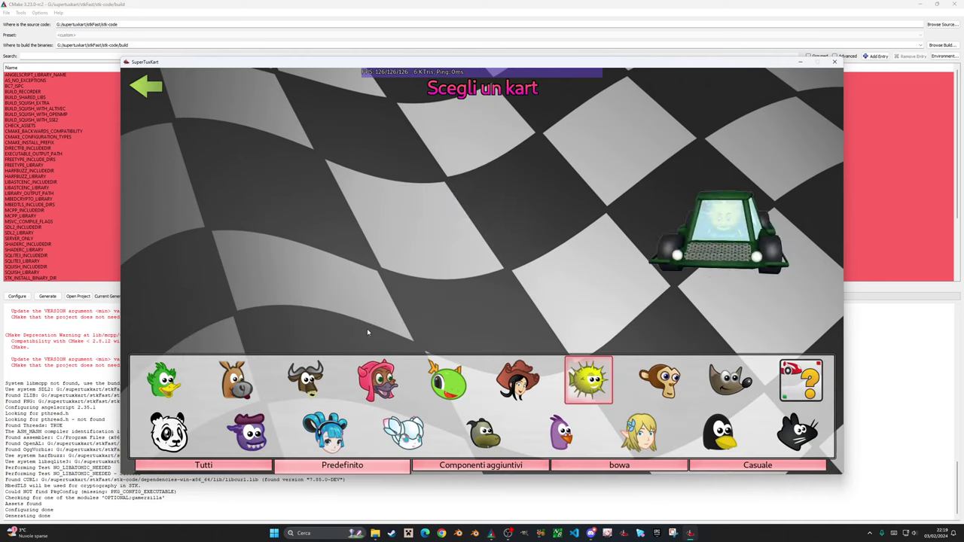
key(Return)
key(Return)
click(229, 349)
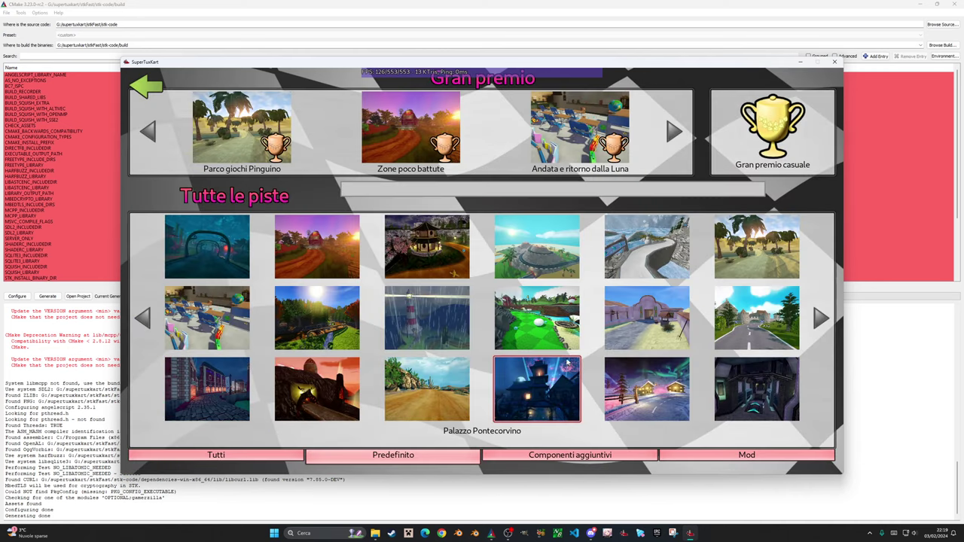
click(538, 331)
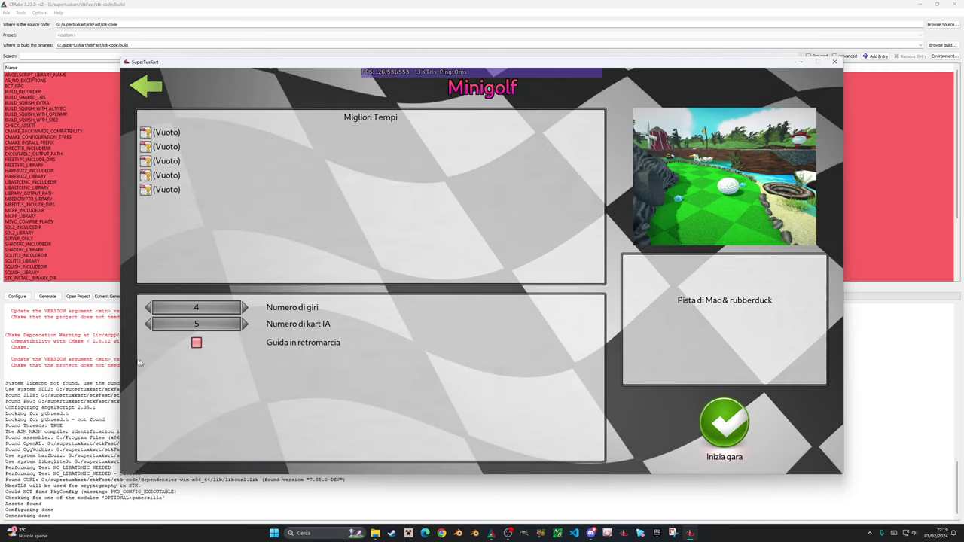
click(724, 426)
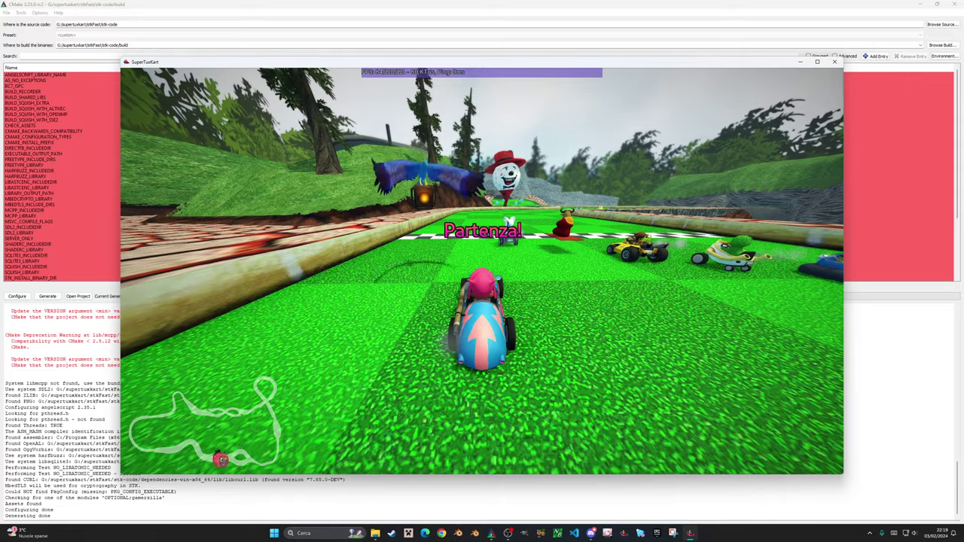
Drive the Minigolf course over the bridges and cobblestone paths, taking the lead and a powerup.
key(Up)
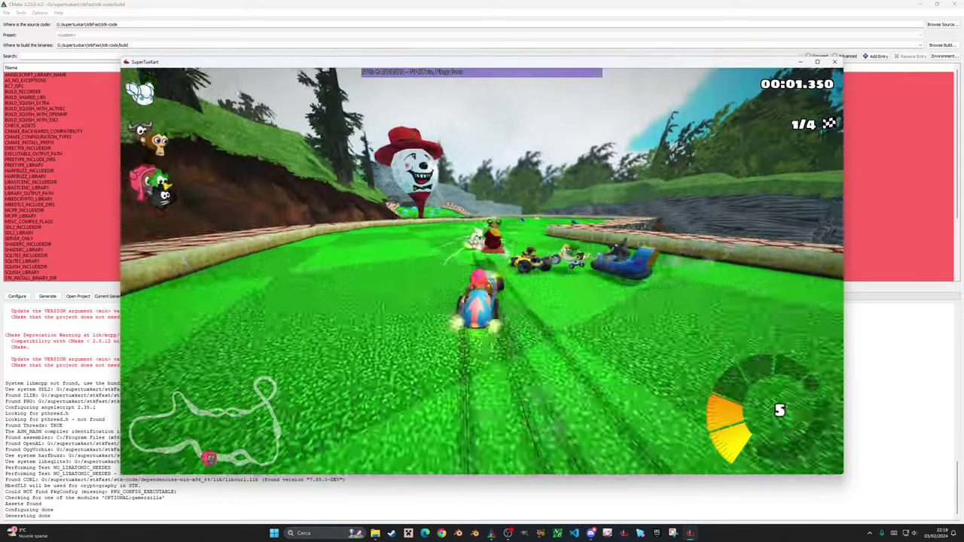
key(Up)
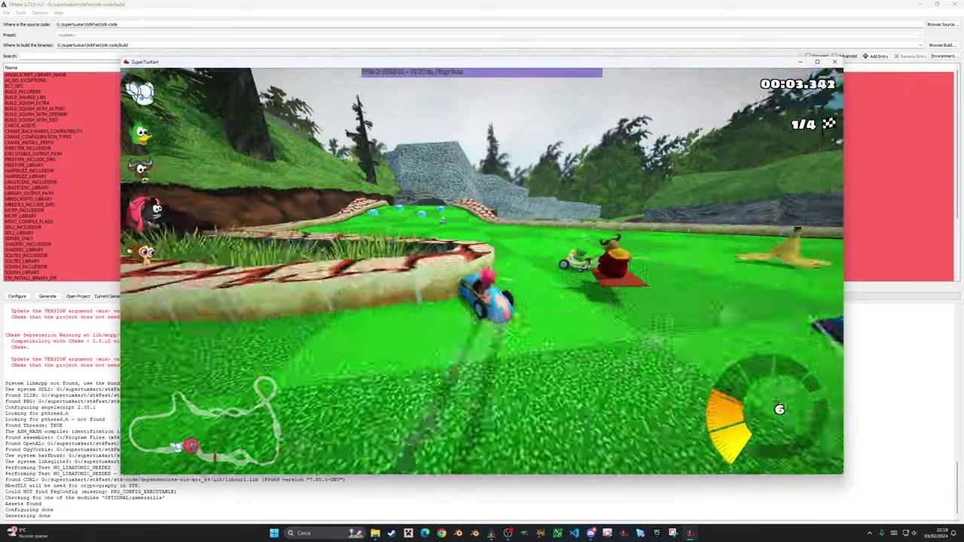
key(Up)
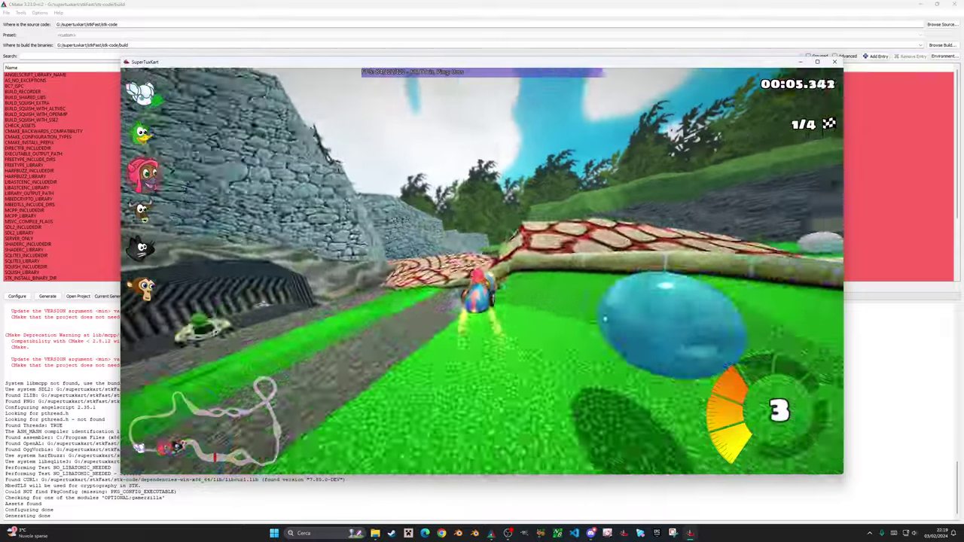
key(Up)
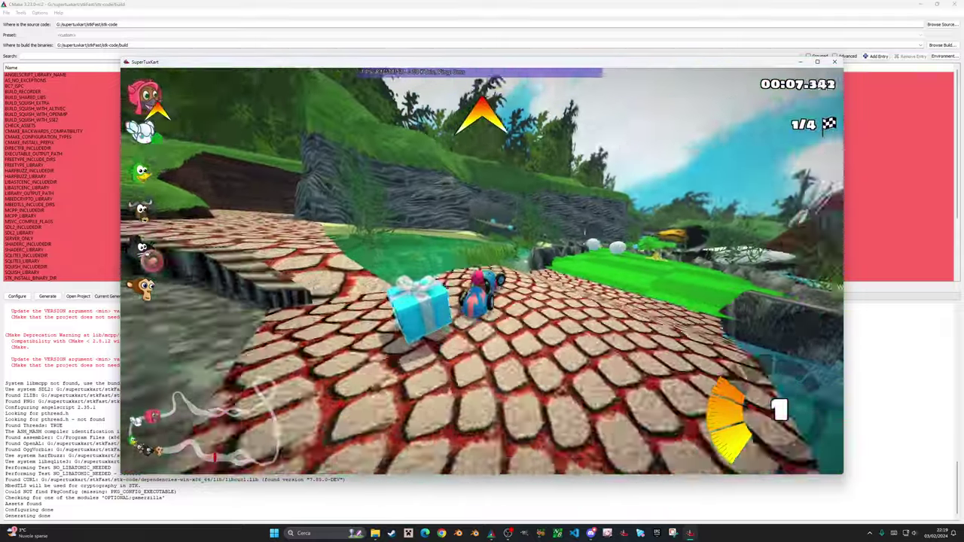
key(Up)
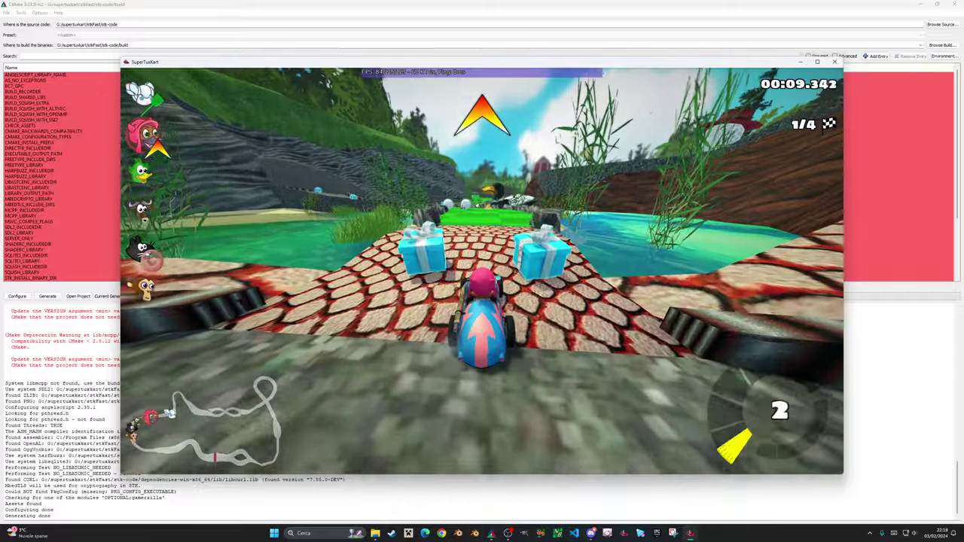
key(Up)
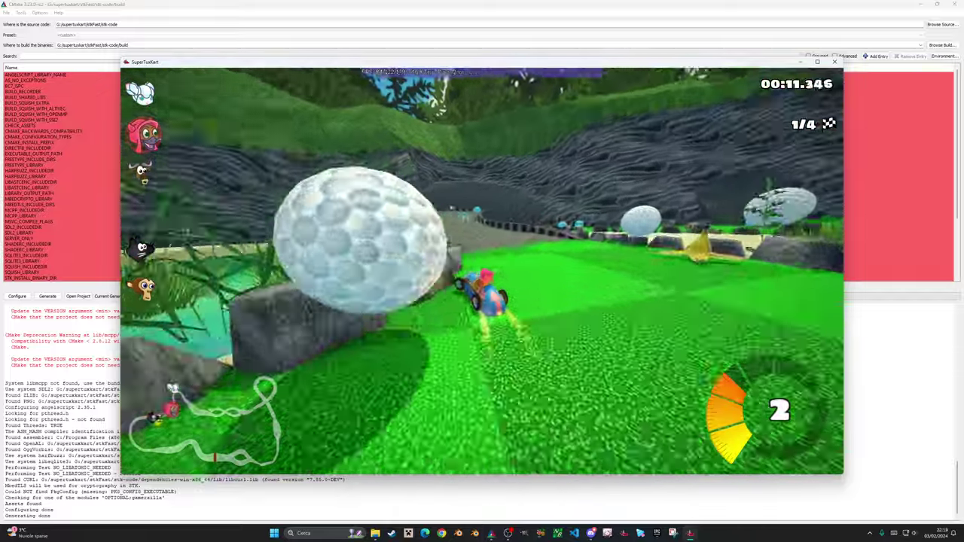
key(Up)
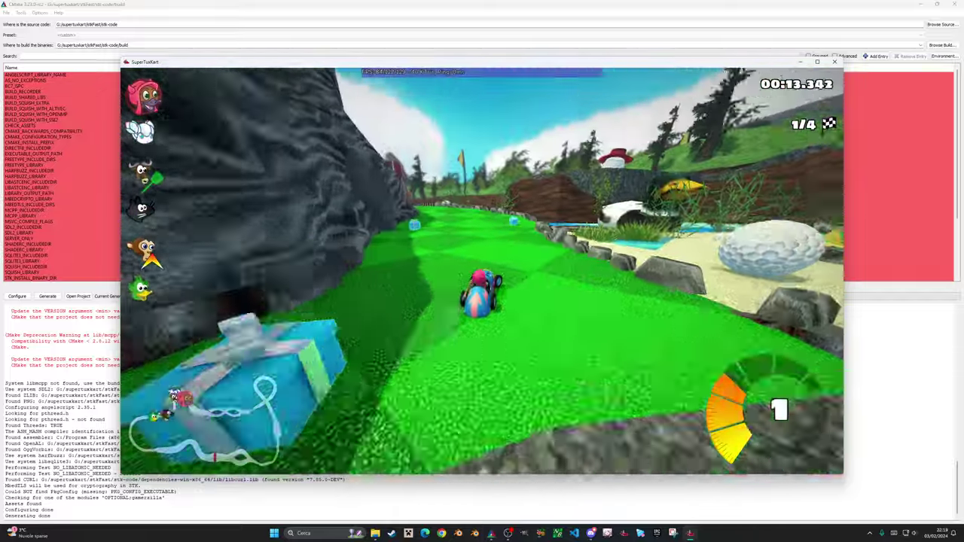
key(Up)
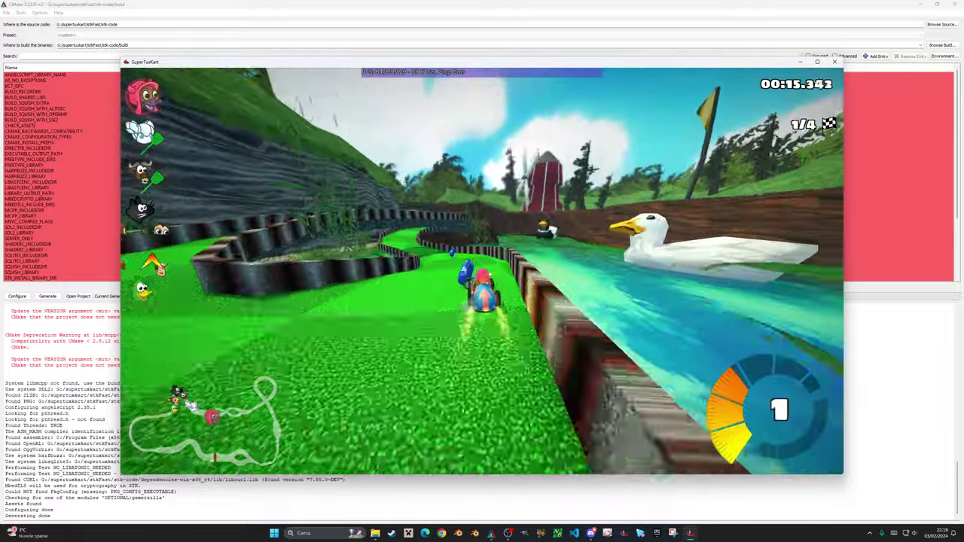
key(Up)
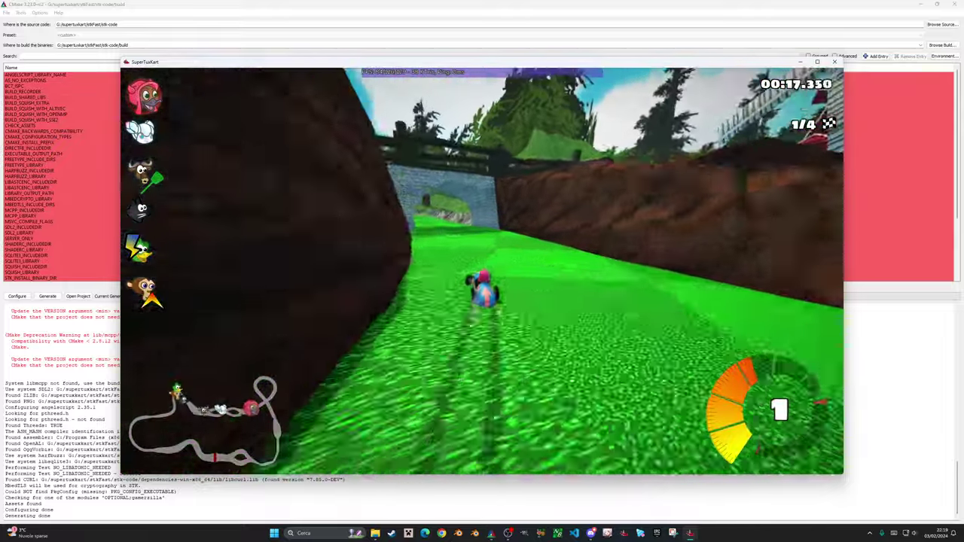
key(Up)
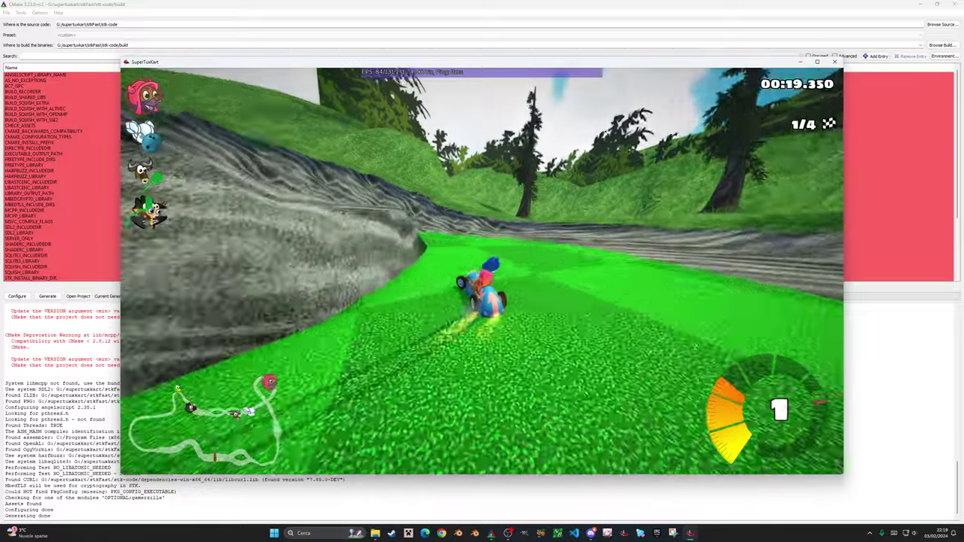
key(Up)
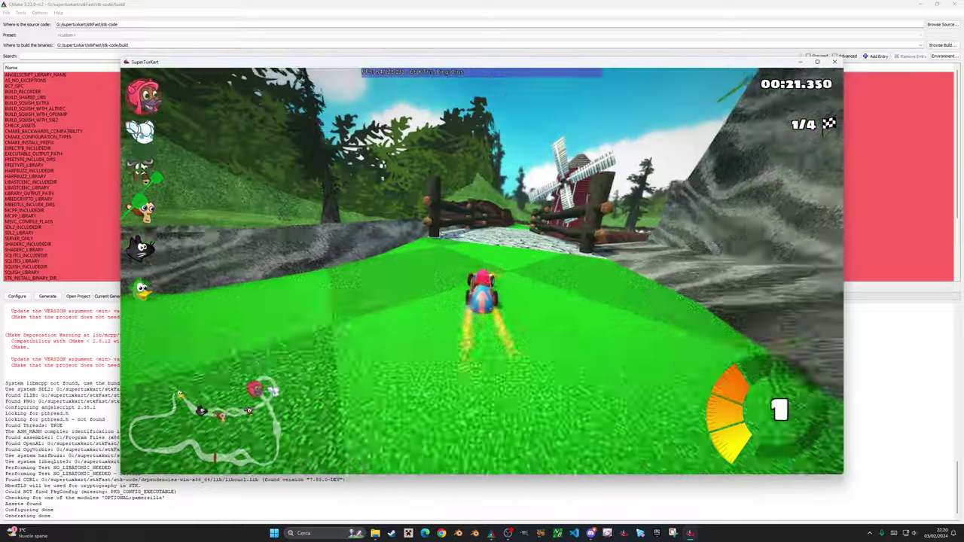
key(Up)
key(Up)
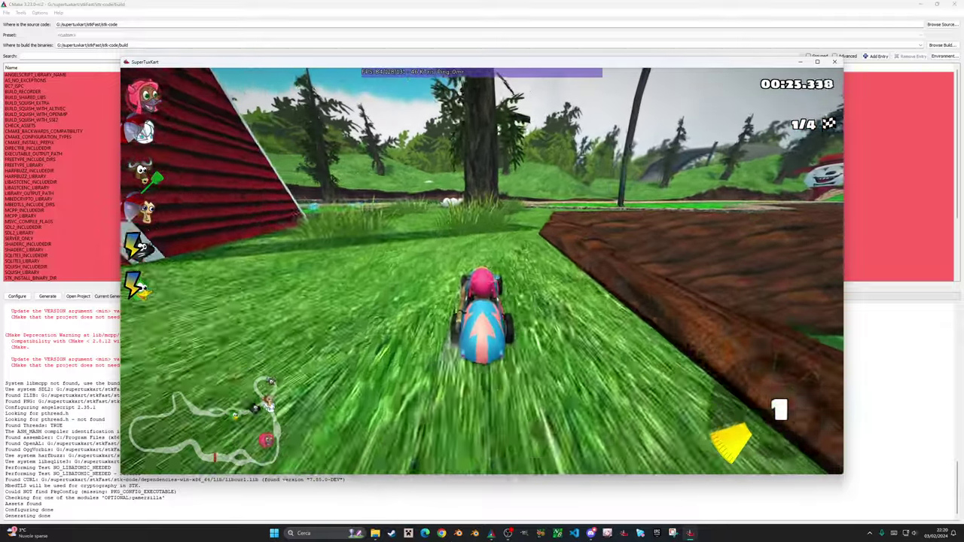
key(Up)
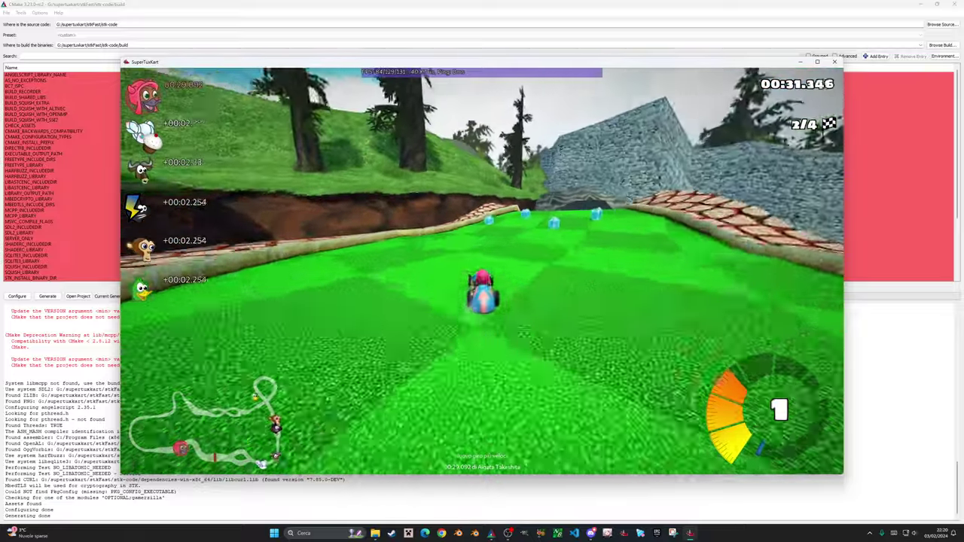
key(Up)
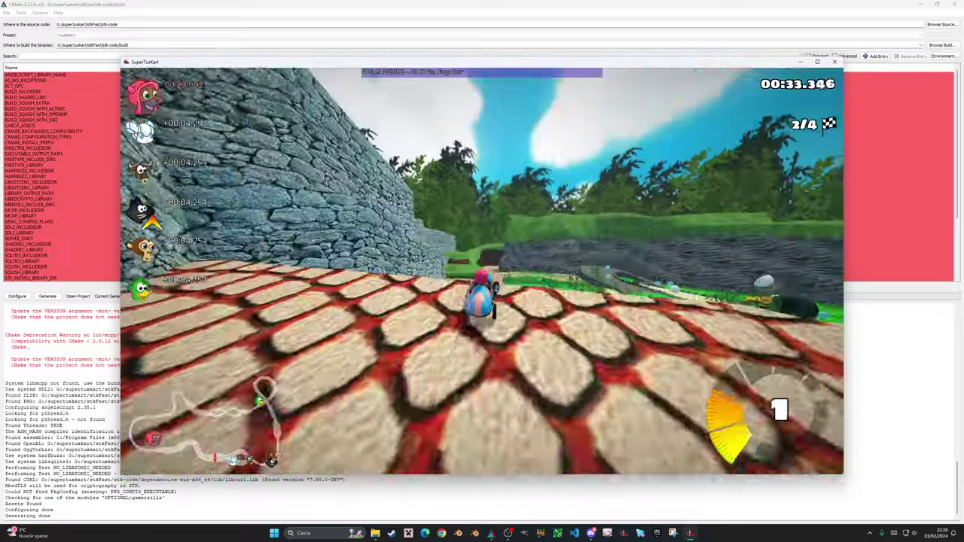
key(Up)
key(Up)
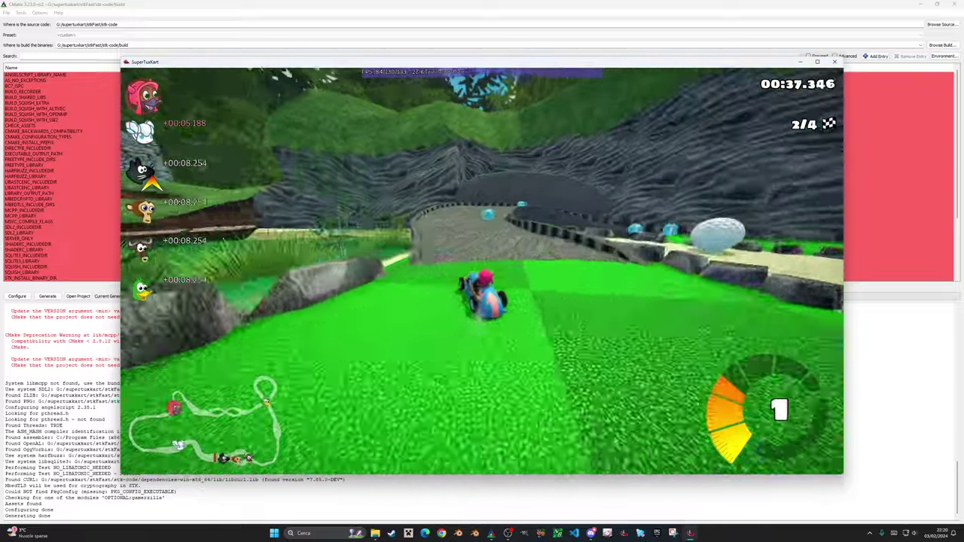
key(Up)
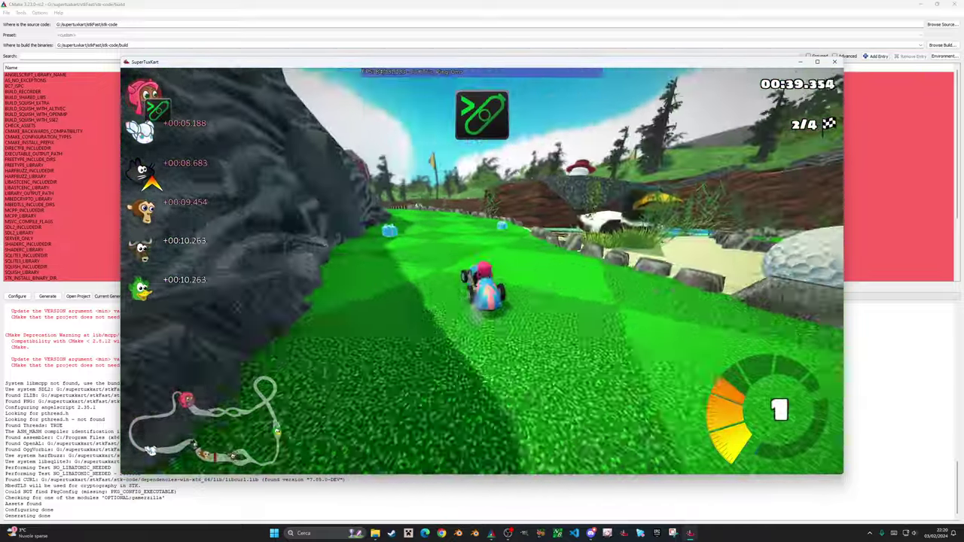
key(Up)
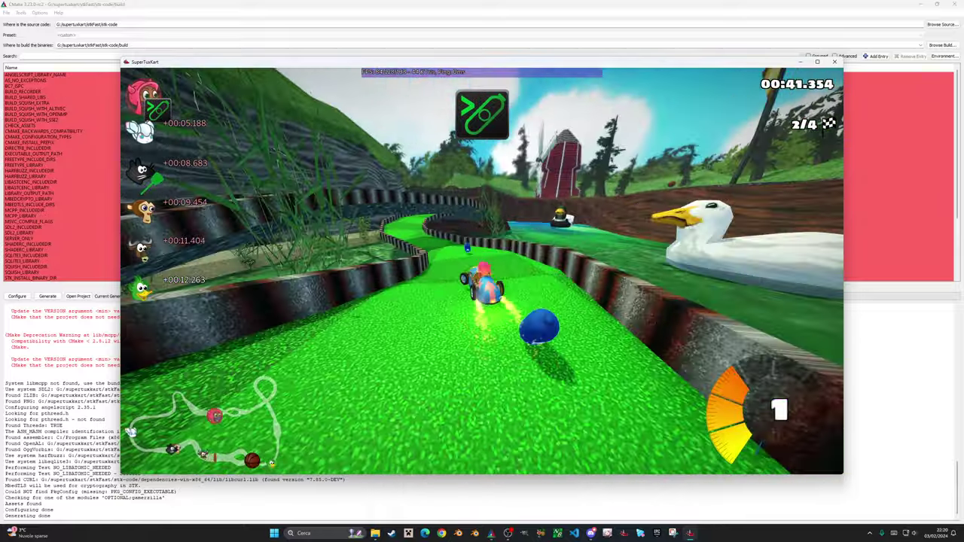
key(Up)
Continue past the windmill and through the tunnels, grabbing items from the gift boxes.
key(Up)
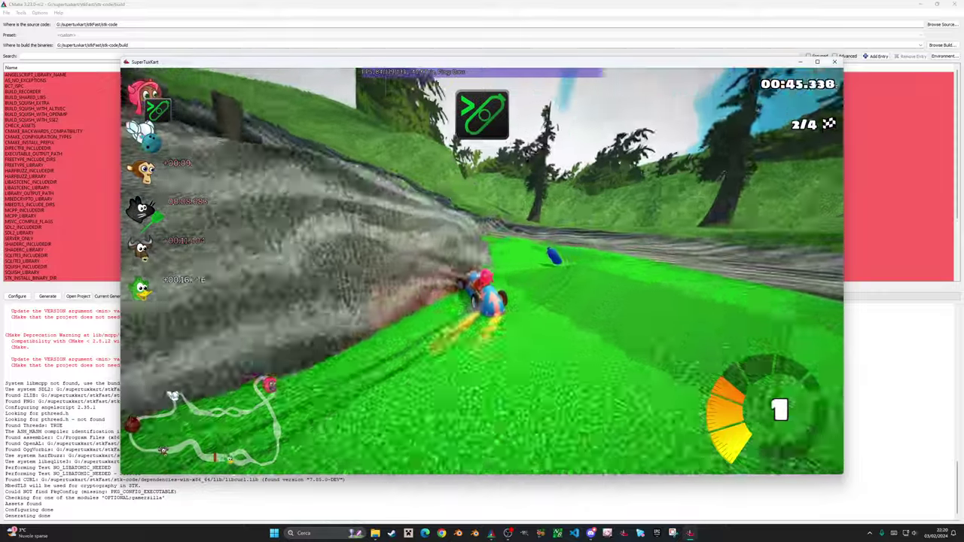
key(Up)
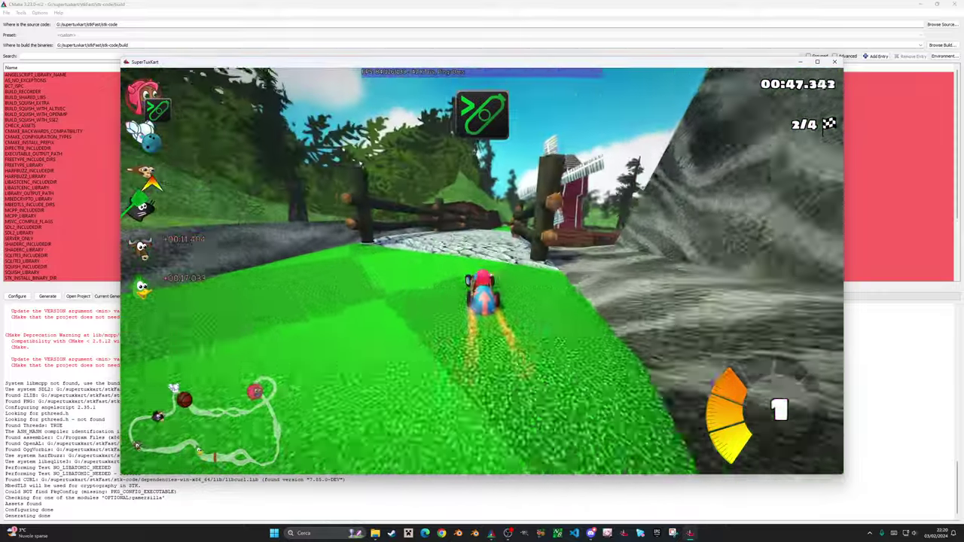
key(Up)
key(Up)
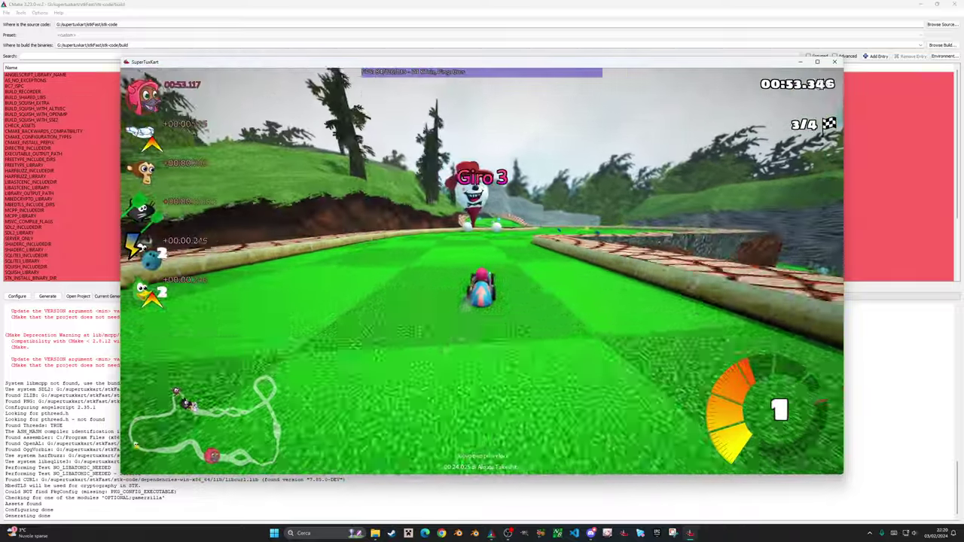
key(Up)
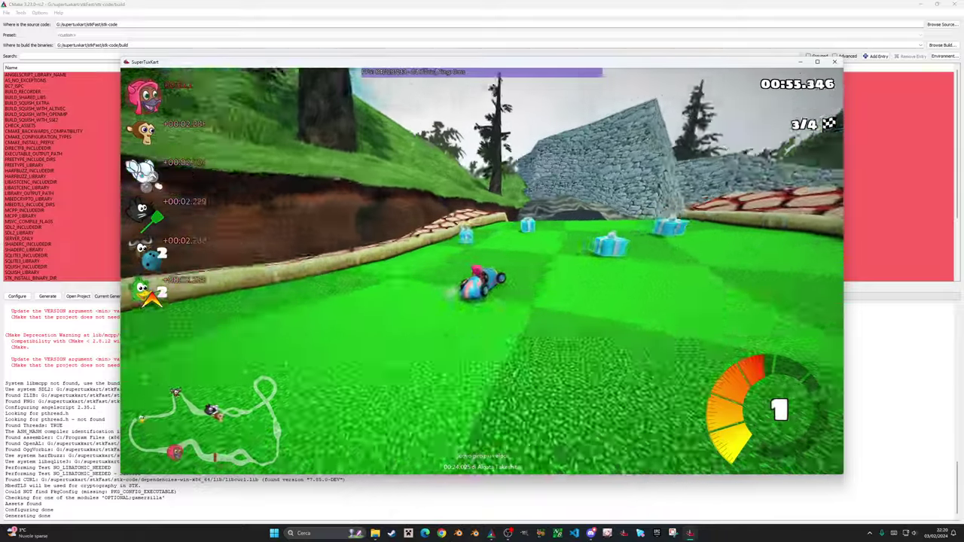
key(Up)
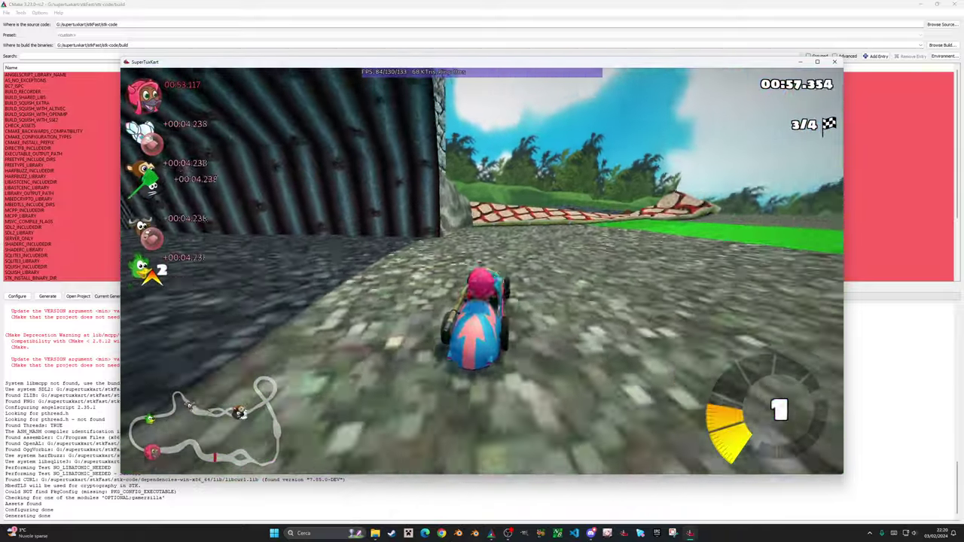
key(Up)
key(Up)
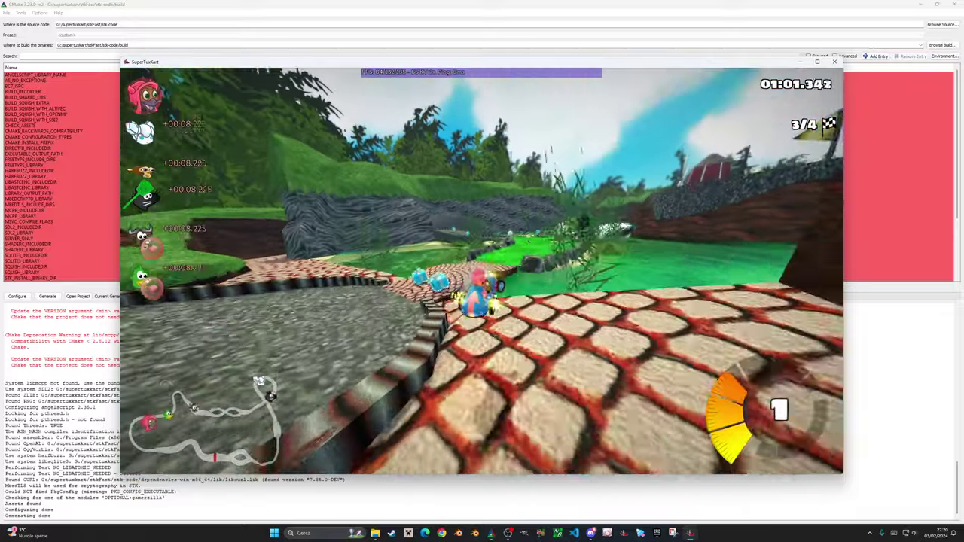
key(Up)
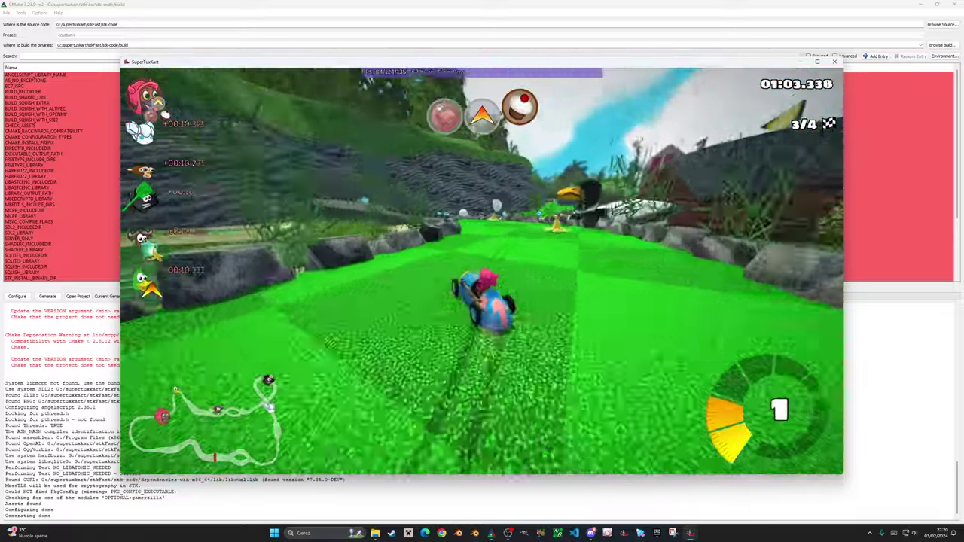
key(Up)
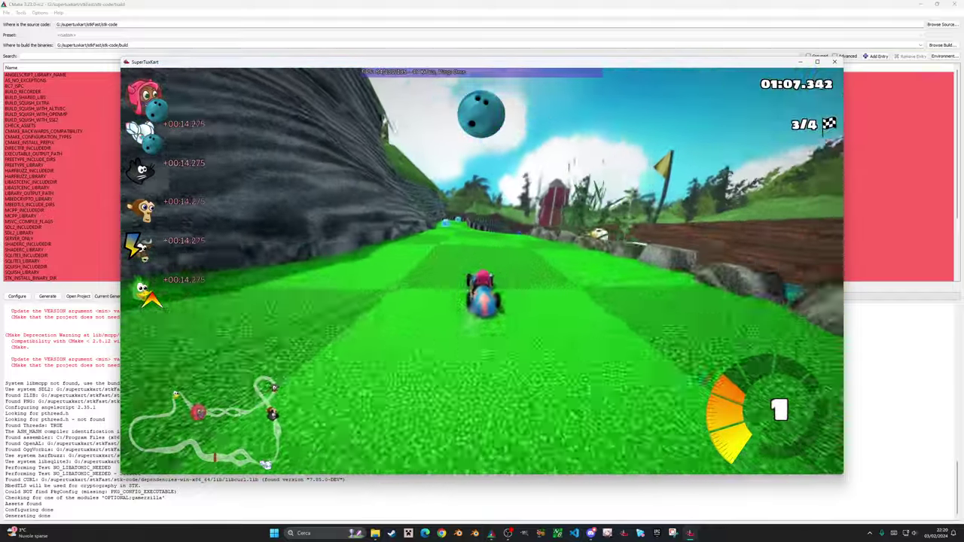
key(Up)
key(Up)
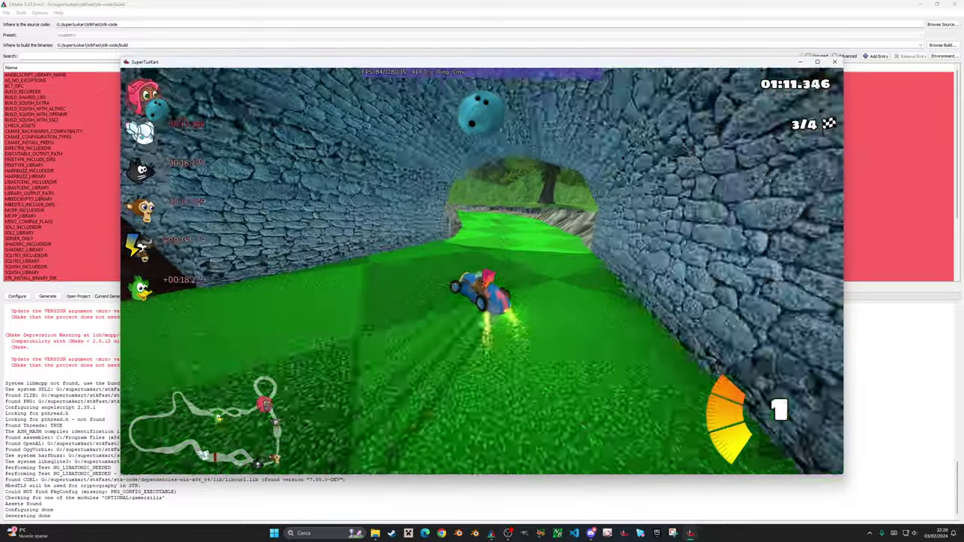
key(Up)
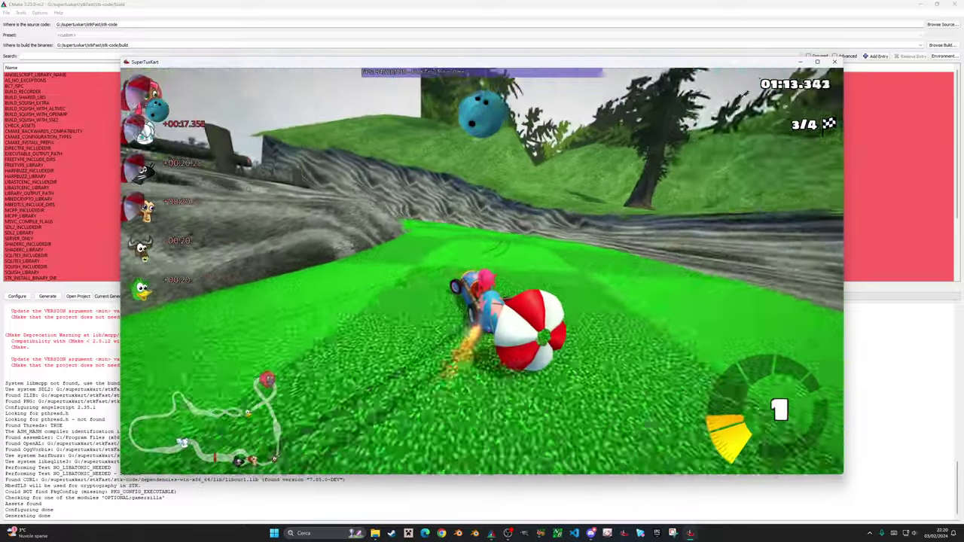
key(Up)
Recover from facing the wrong way, cross into the final lap, and pause the race.
key(Left)
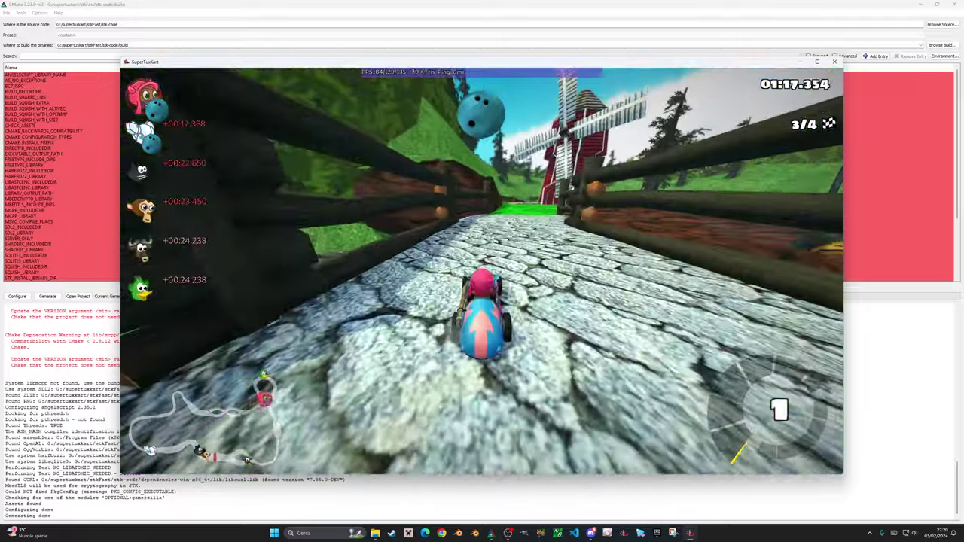
key(Up)
key(Left)
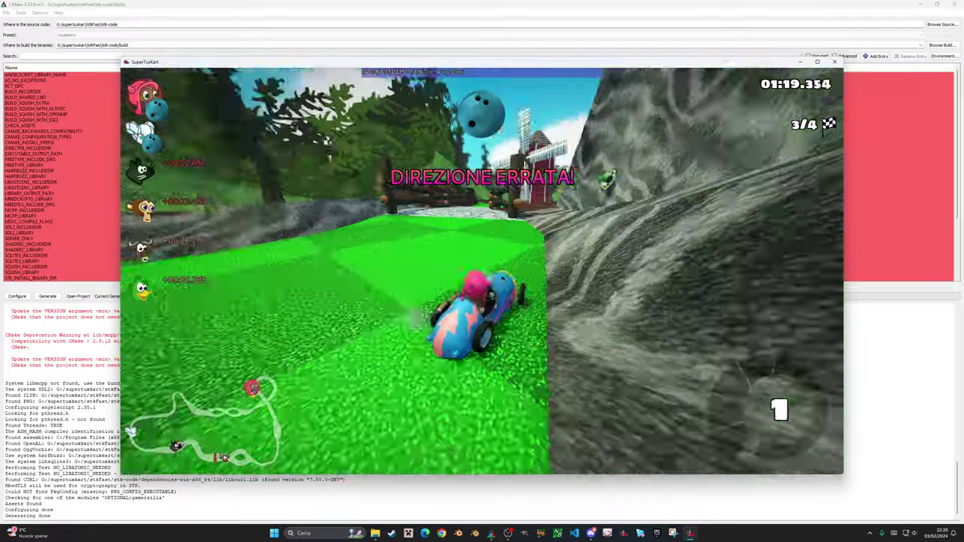
key(Up)
key(Right)
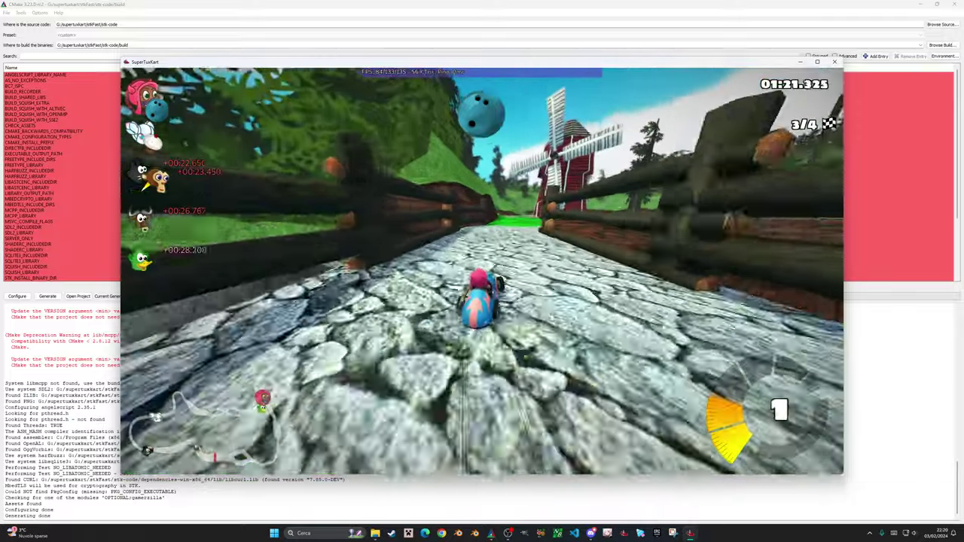
key(Up)
key(Right)
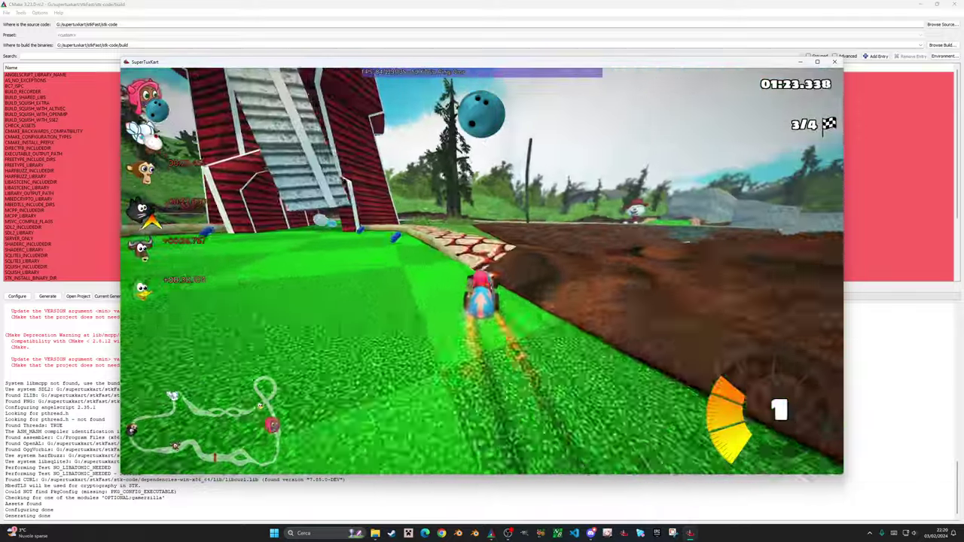
key(Up)
key(Up)
key(Left)
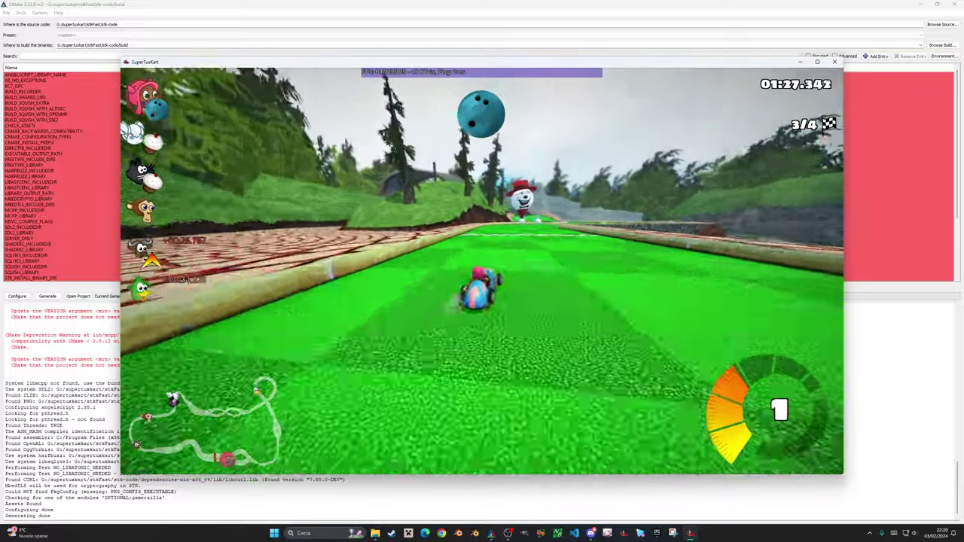
key(Up)
key(n)
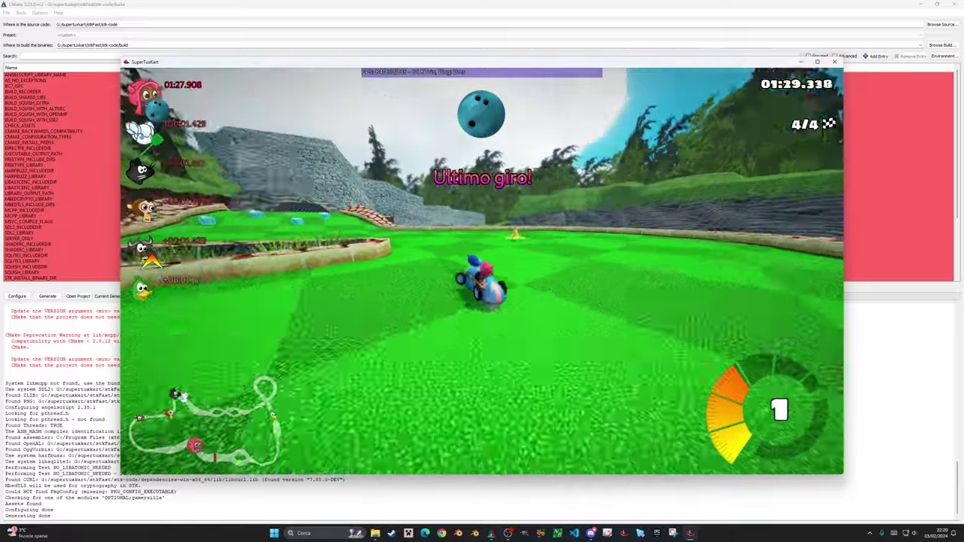
key(Up)
key(Right)
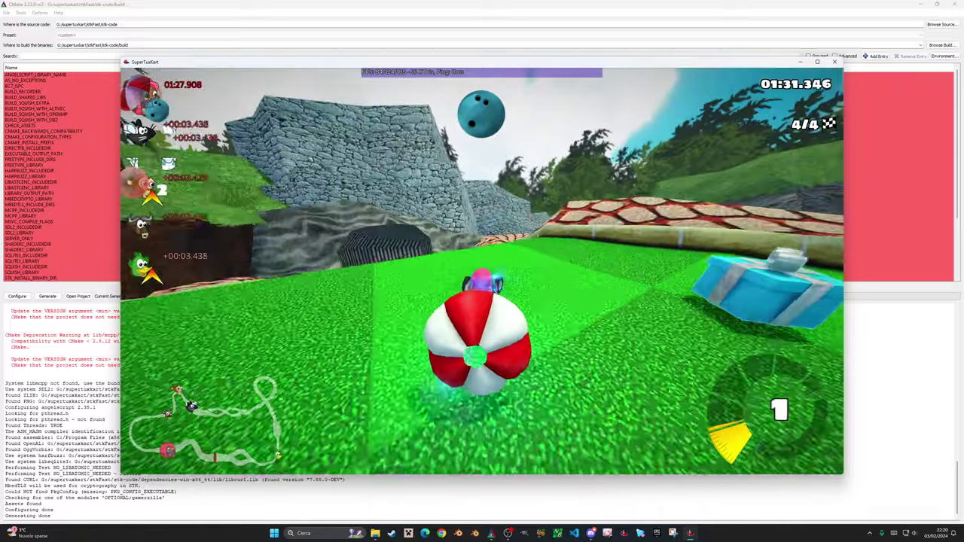
key(Escape)
Leave the current race and start a normal race on Minigolf with 4 laps and 5 AI karts.
click(339, 331)
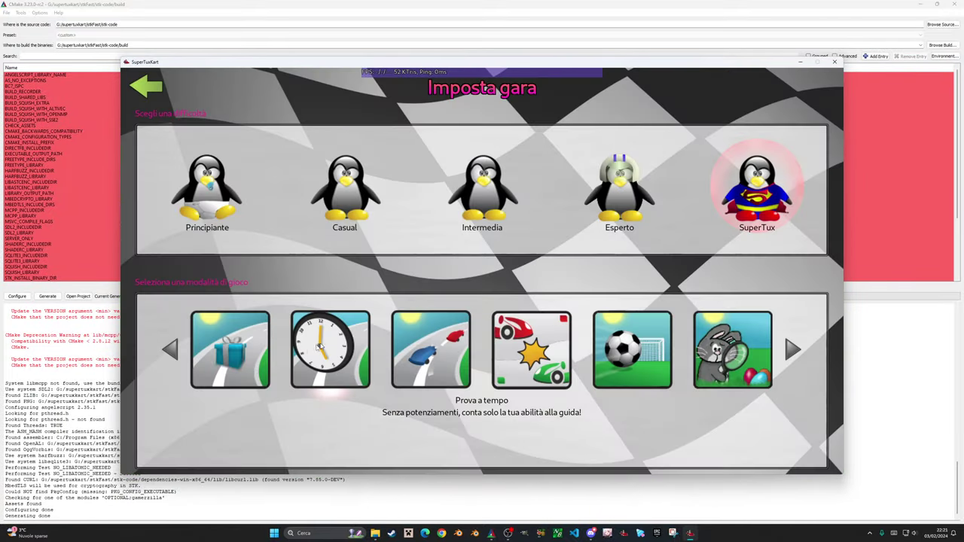
click(232, 366)
click(543, 325)
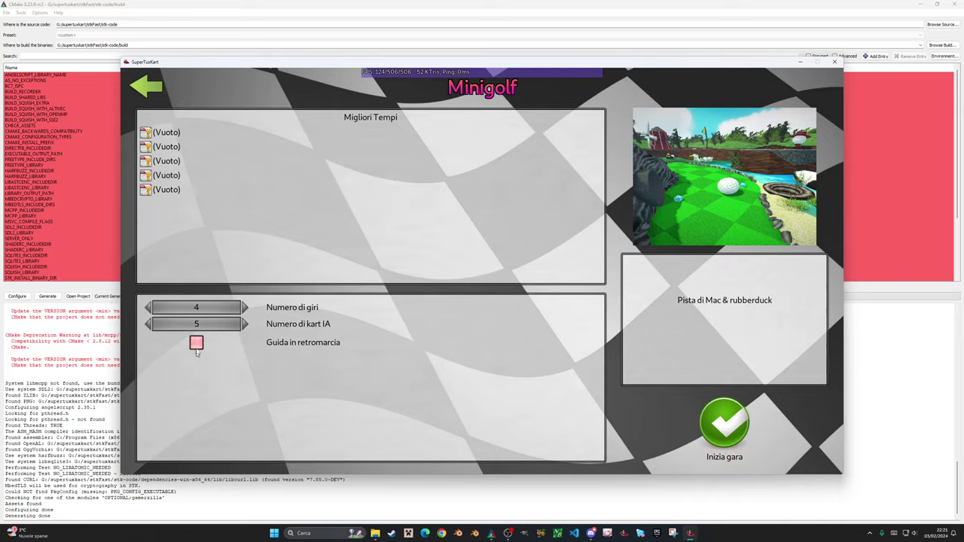
click(725, 426)
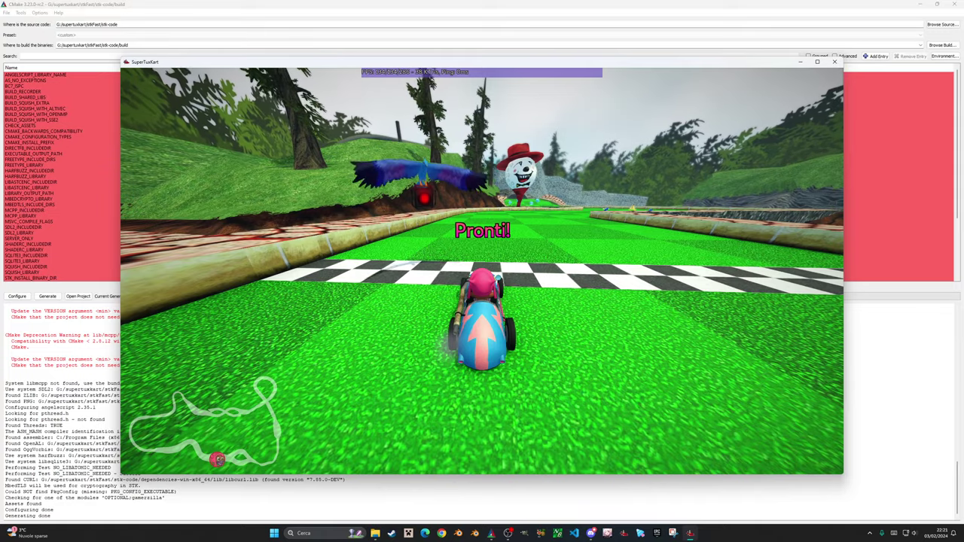
Drive off the starting line, through the tunnel, over the bridge and past the windmill.
key(Up)
key(Up)
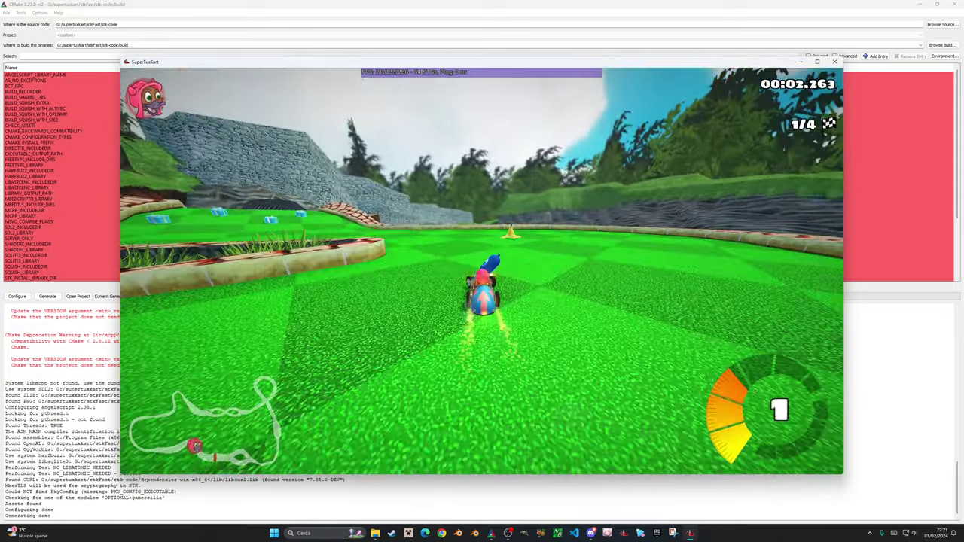
key(Up)
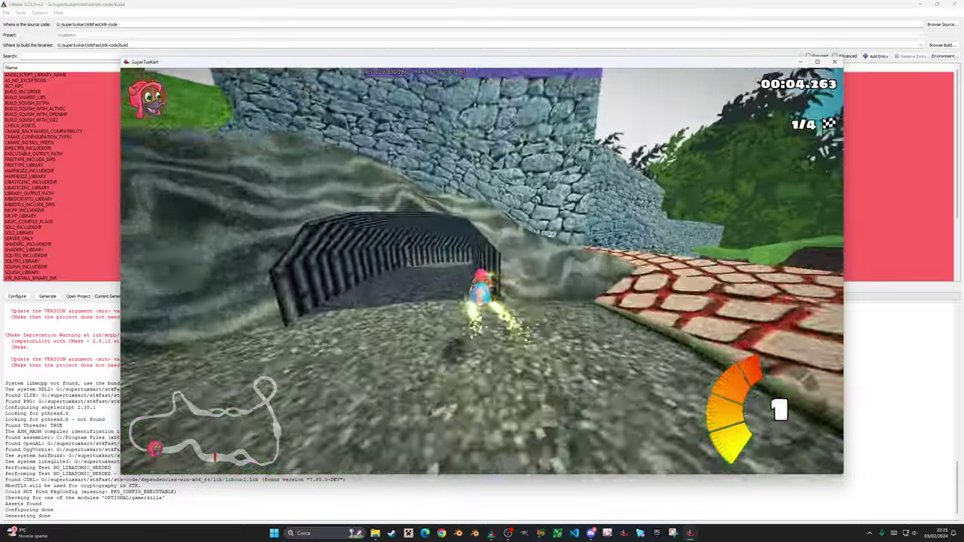
key(Up)
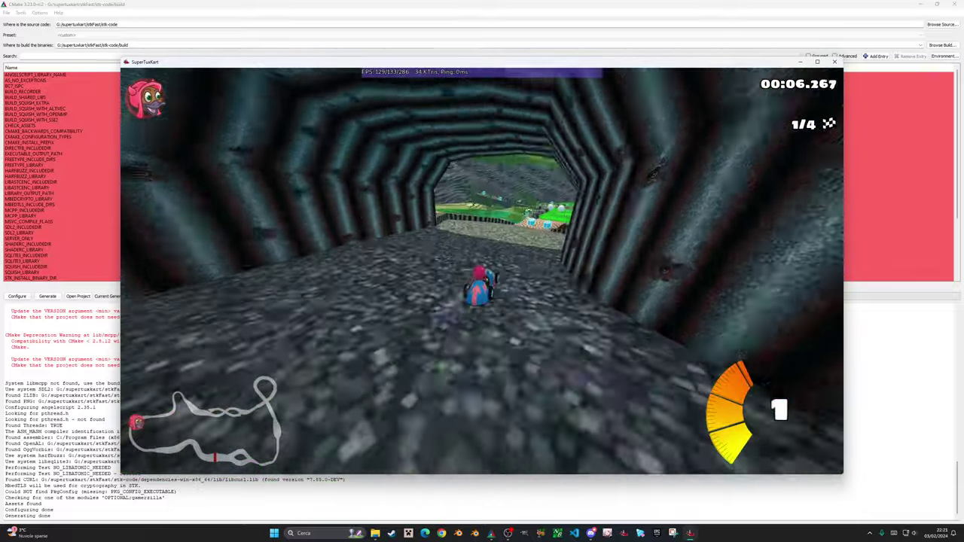
key(Up)
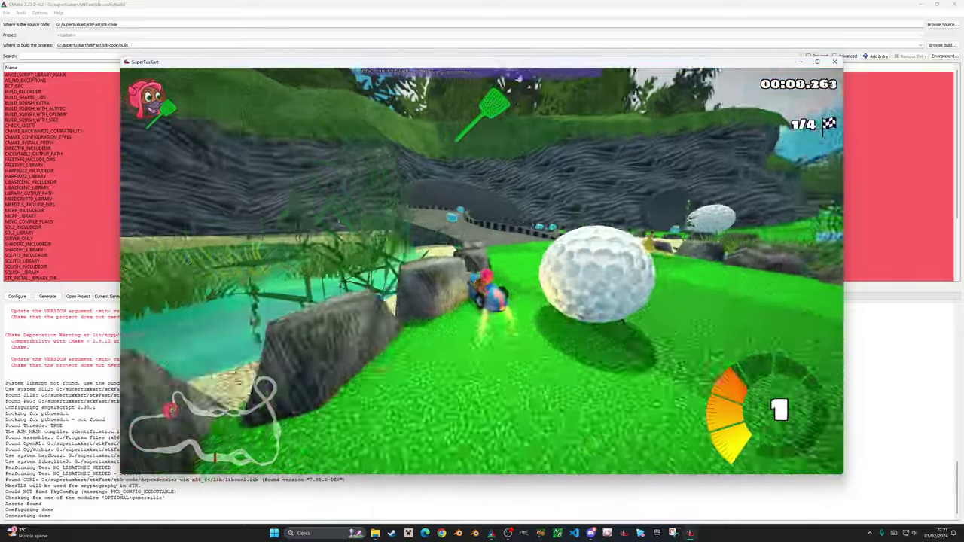
key(Up)
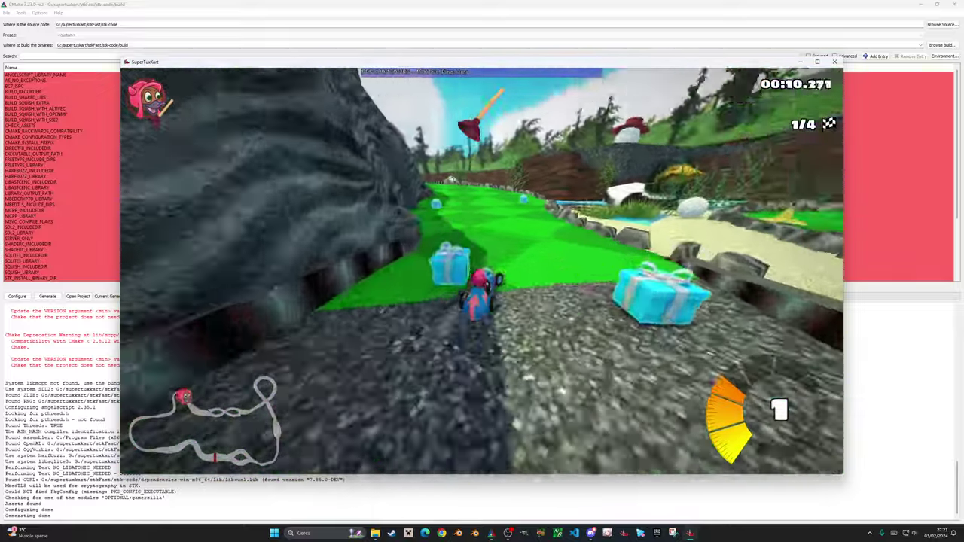
key(Up)
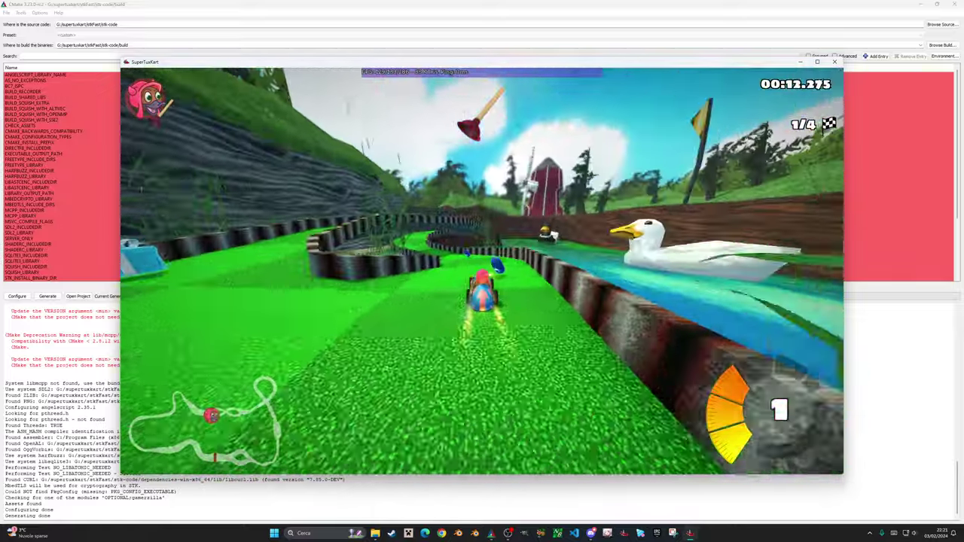
key(Up)
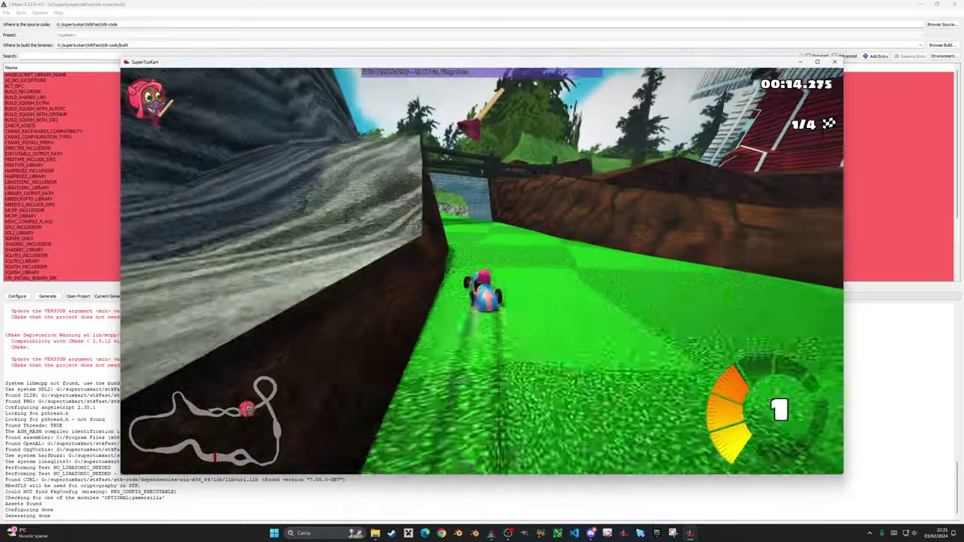
key(Up)
key(Up)
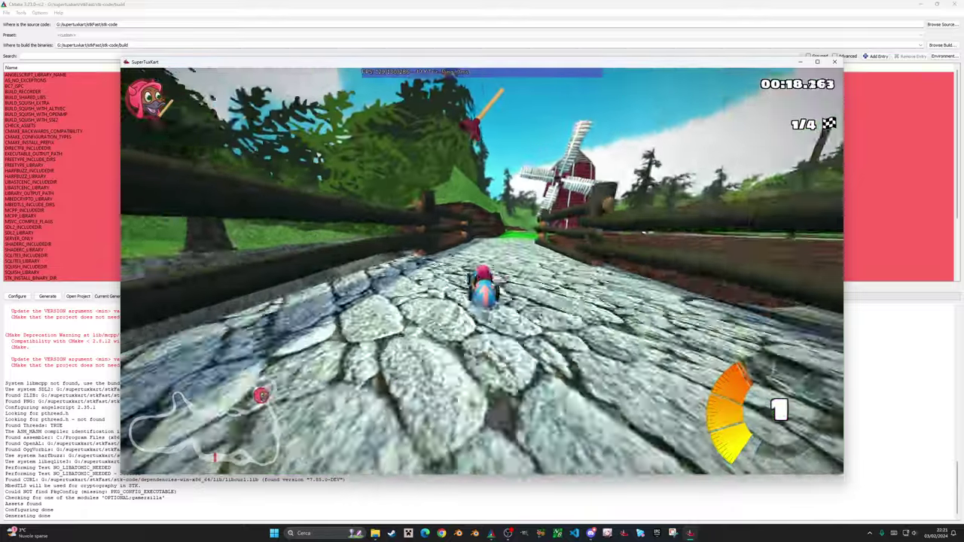
key(Up)
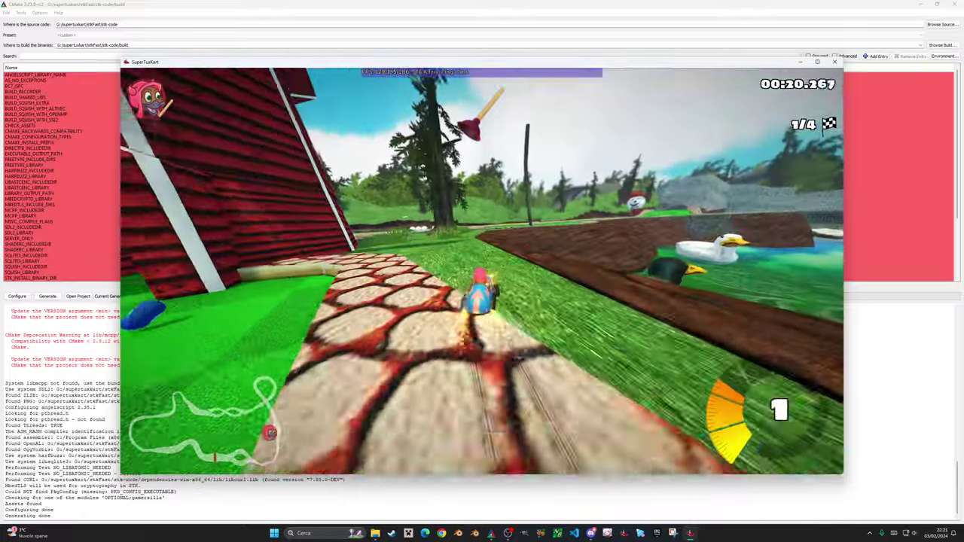
key(Up)
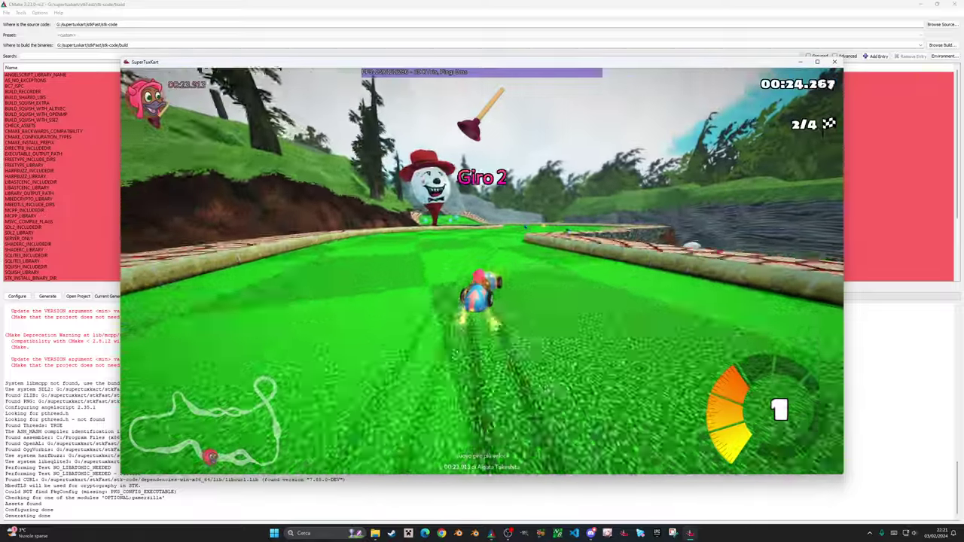
Continue around Minigolf past the windmill again toward the ramp and gift boxes, reaching lap 3.
key(Up)
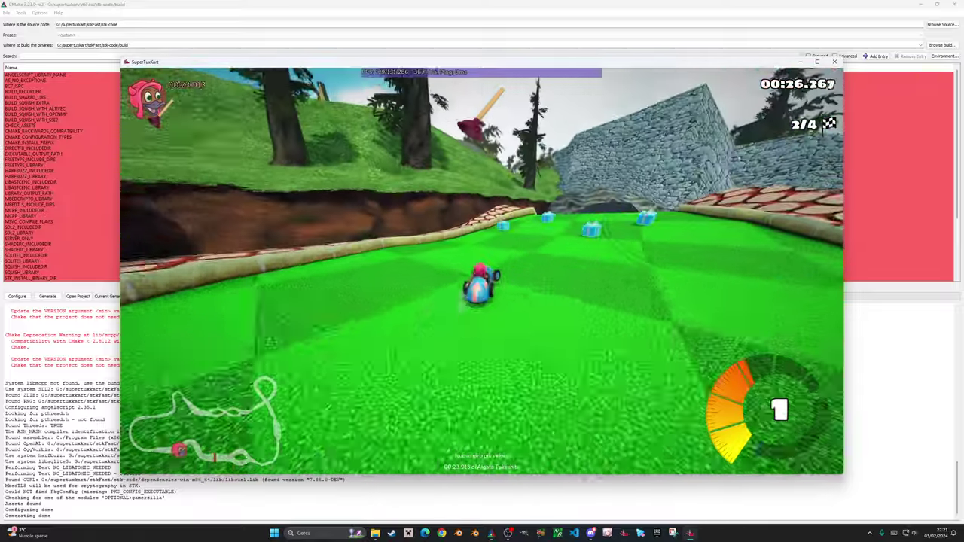
key(Up)
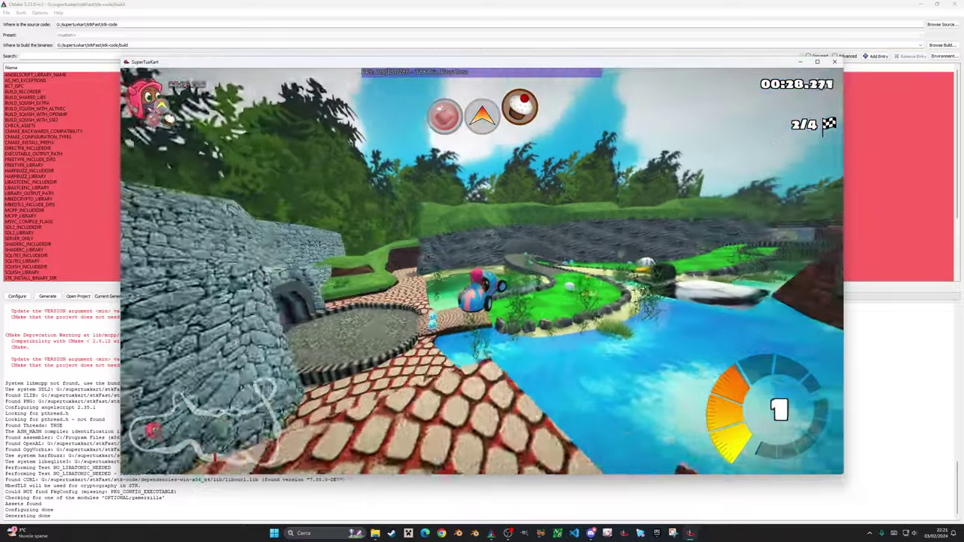
key(Up)
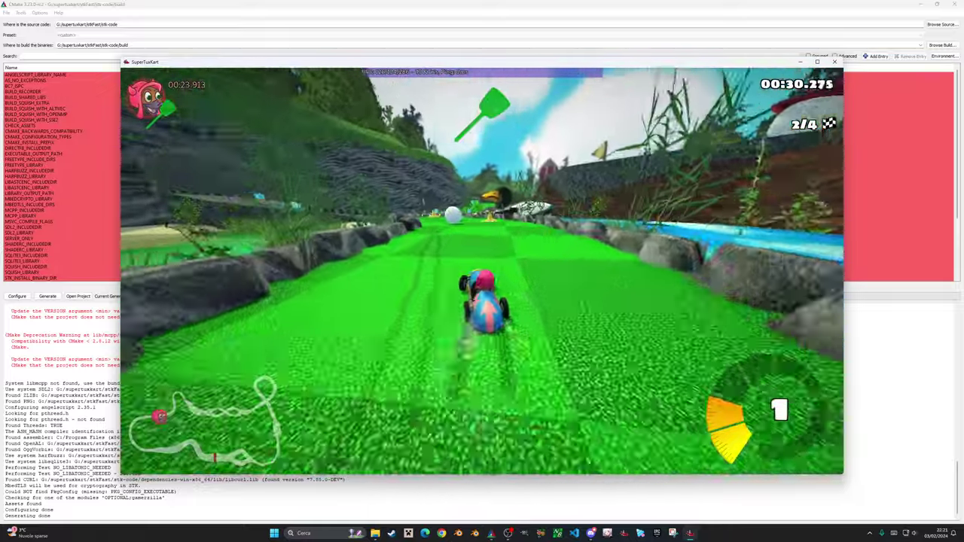
key(Up)
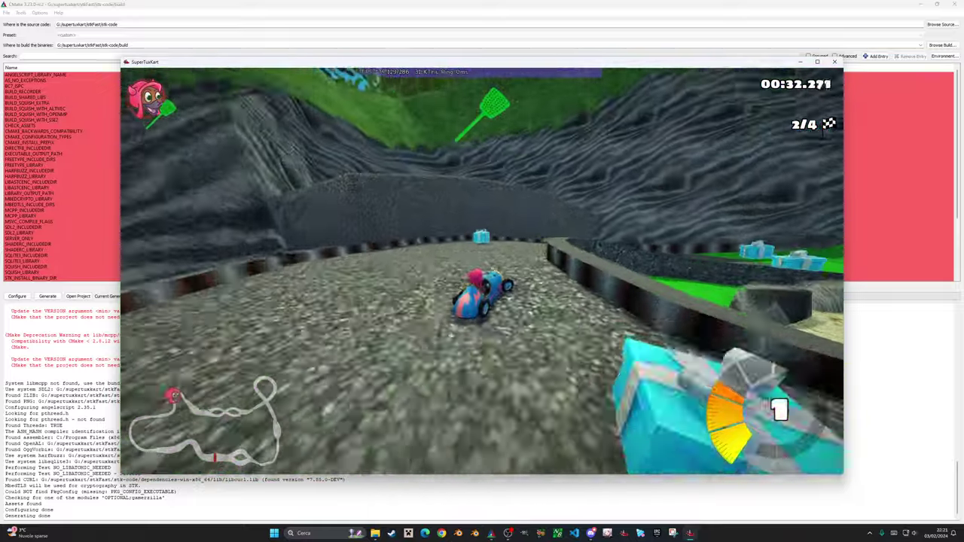
key(Up)
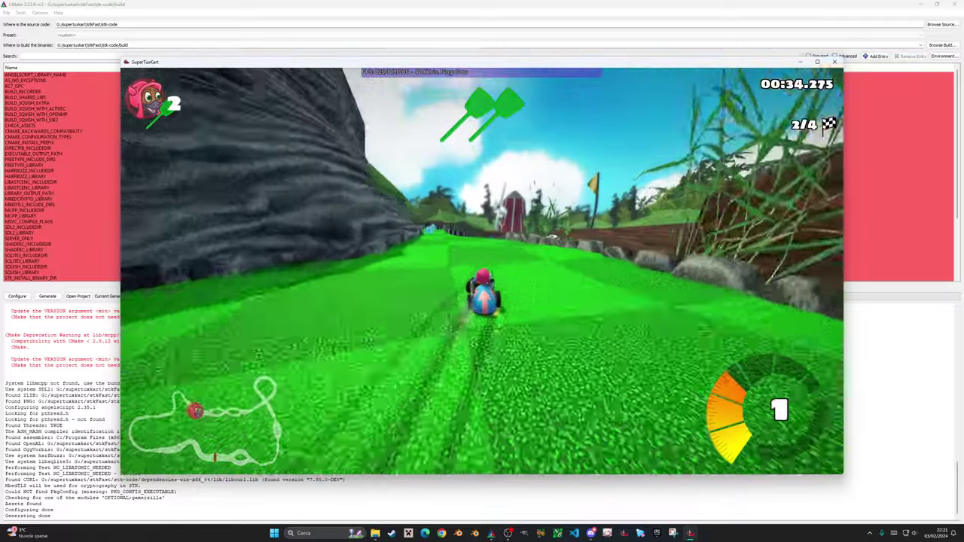
key(Up)
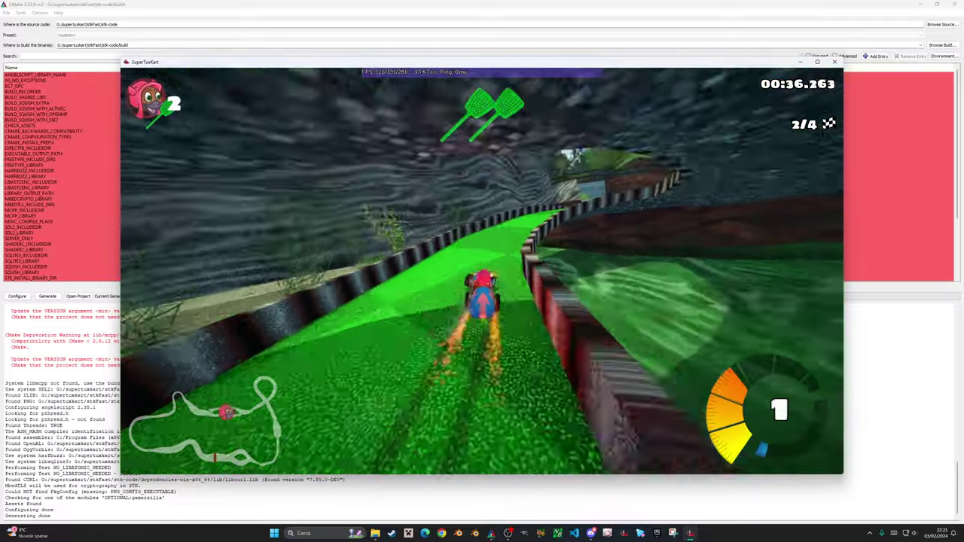
key(Up)
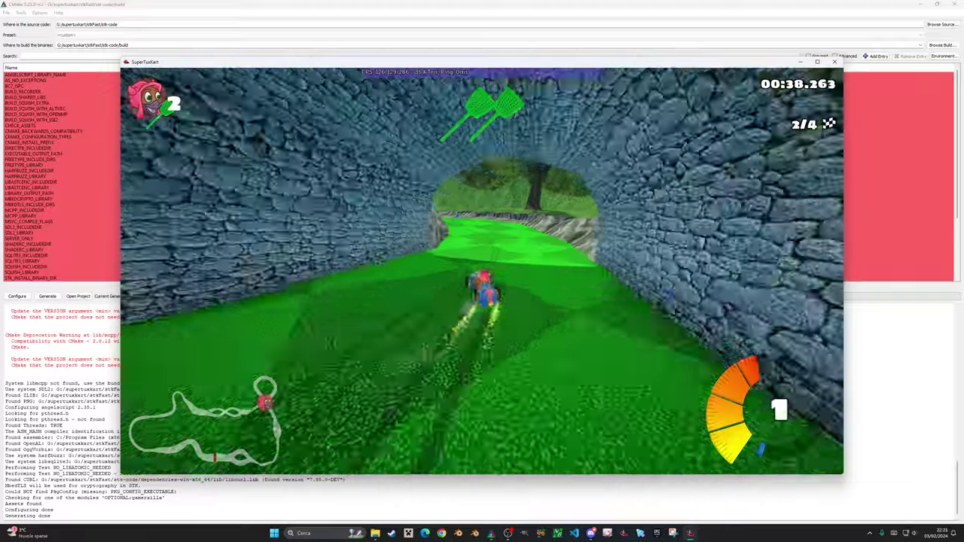
key(Up)
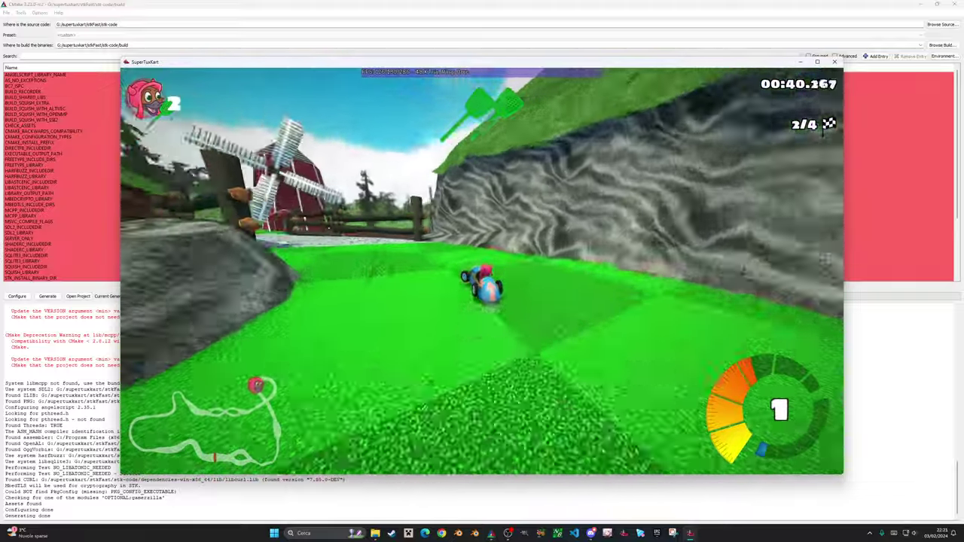
key(Up)
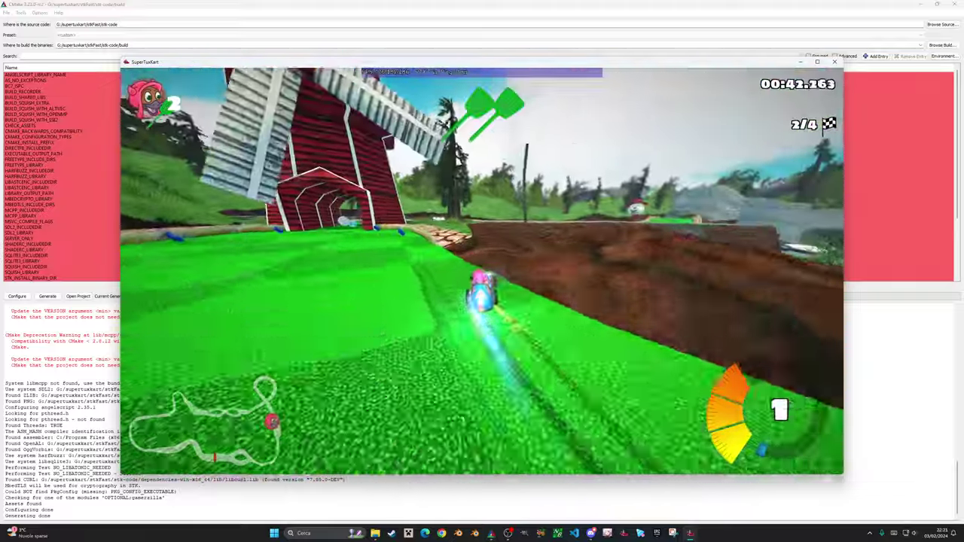
key(Up)
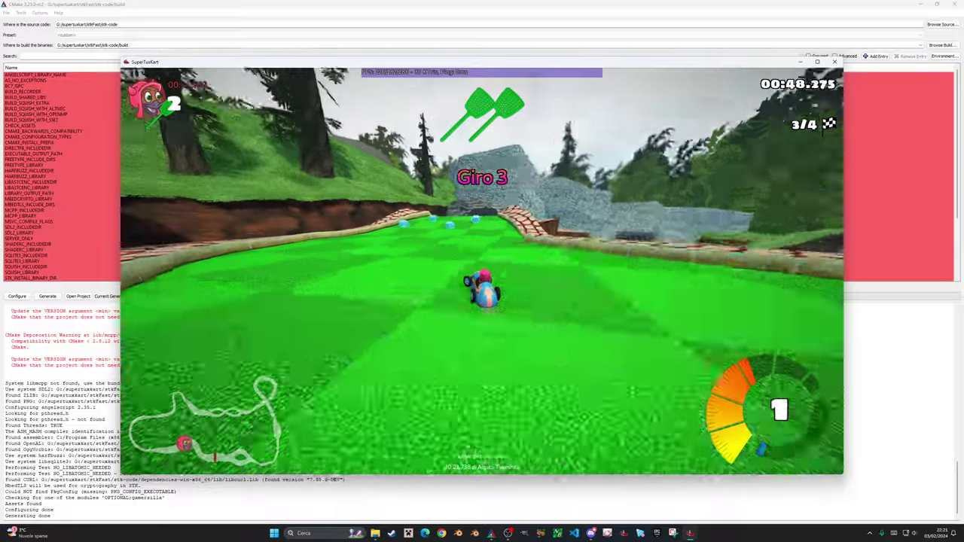
key(Up)
key(Up)
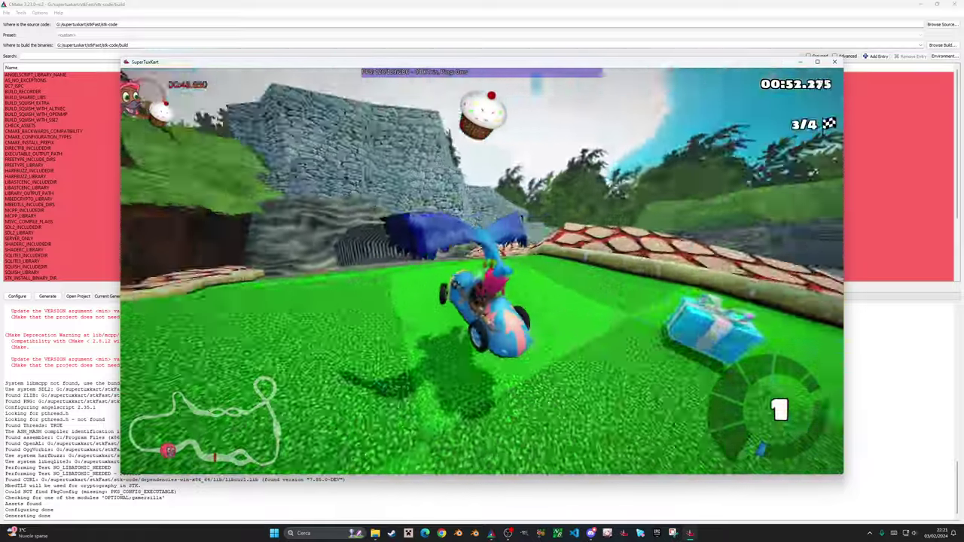
key(Up)
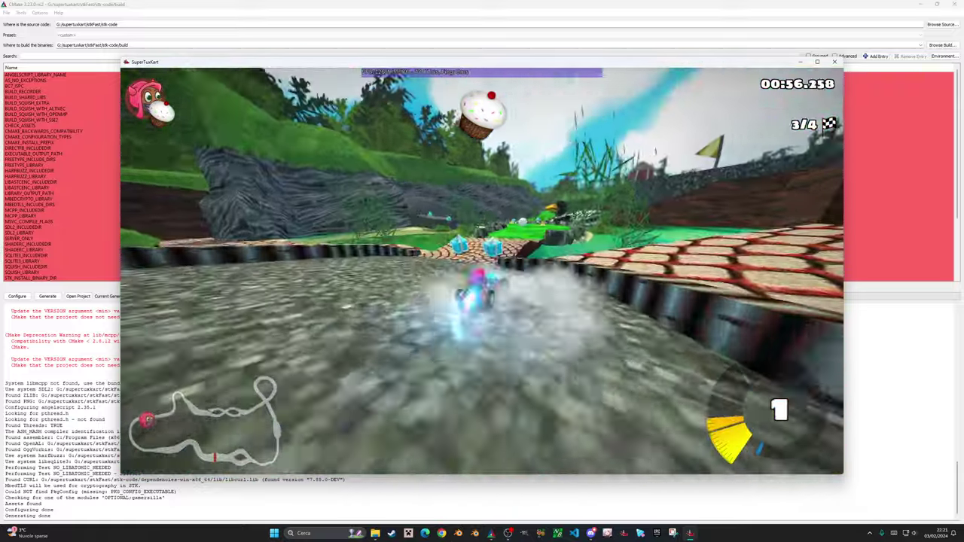
key(Up)
key(Up)
key(Up)
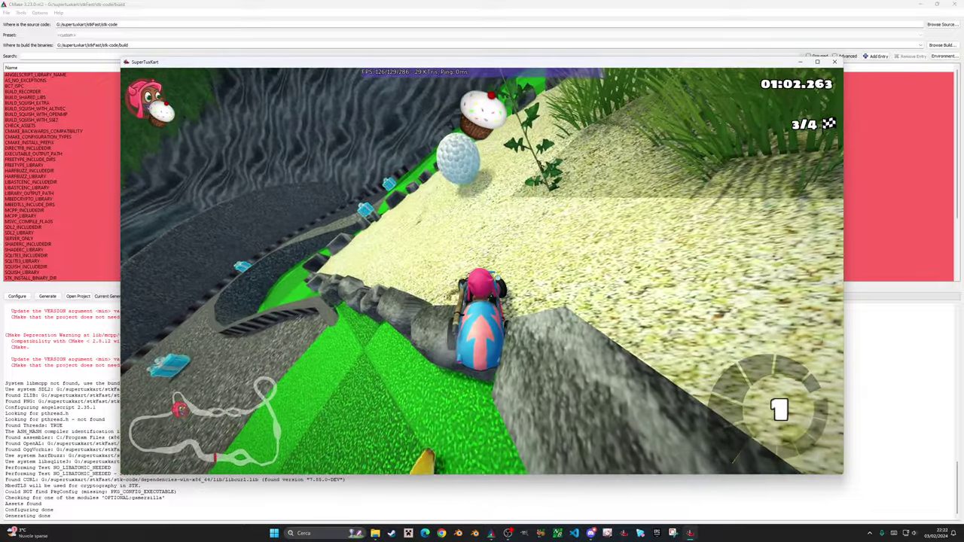